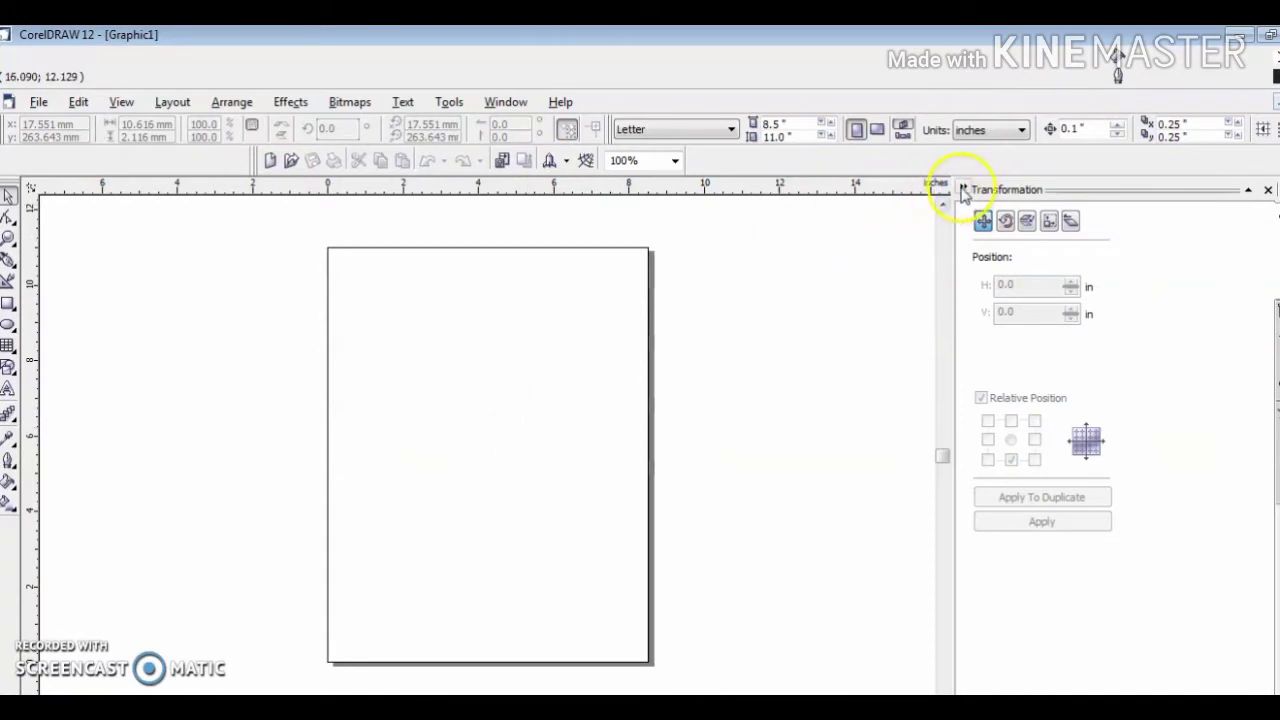
Set the drawing units to millimeters and draw a rectangle about 12.4 × 15.7 mm near the page's upper-left corner
click(1019, 130)
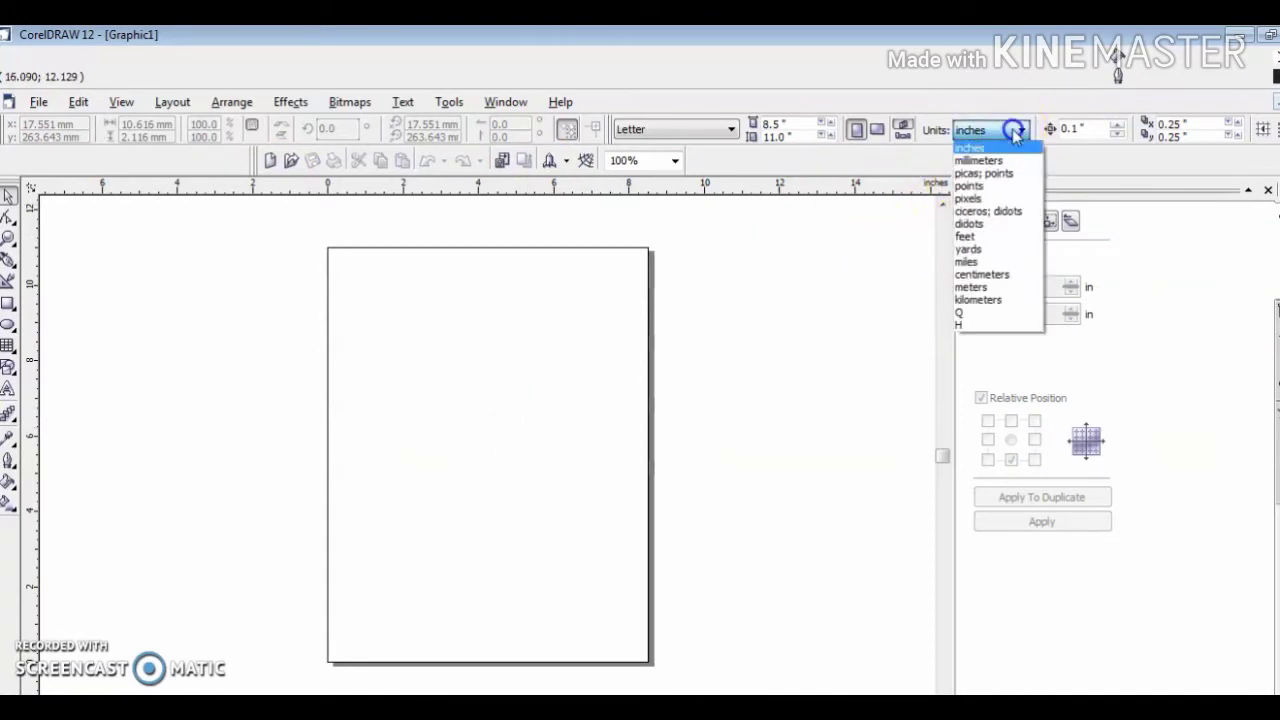
click(1003, 160)
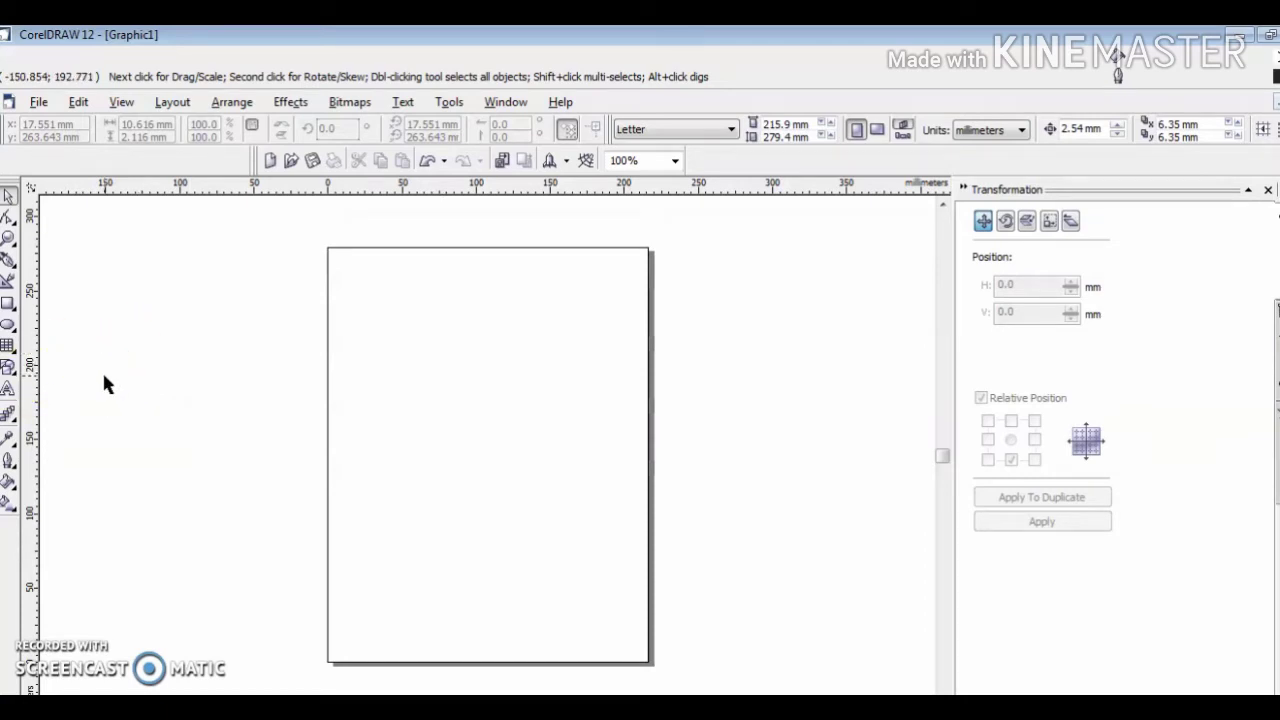
click(9, 307)
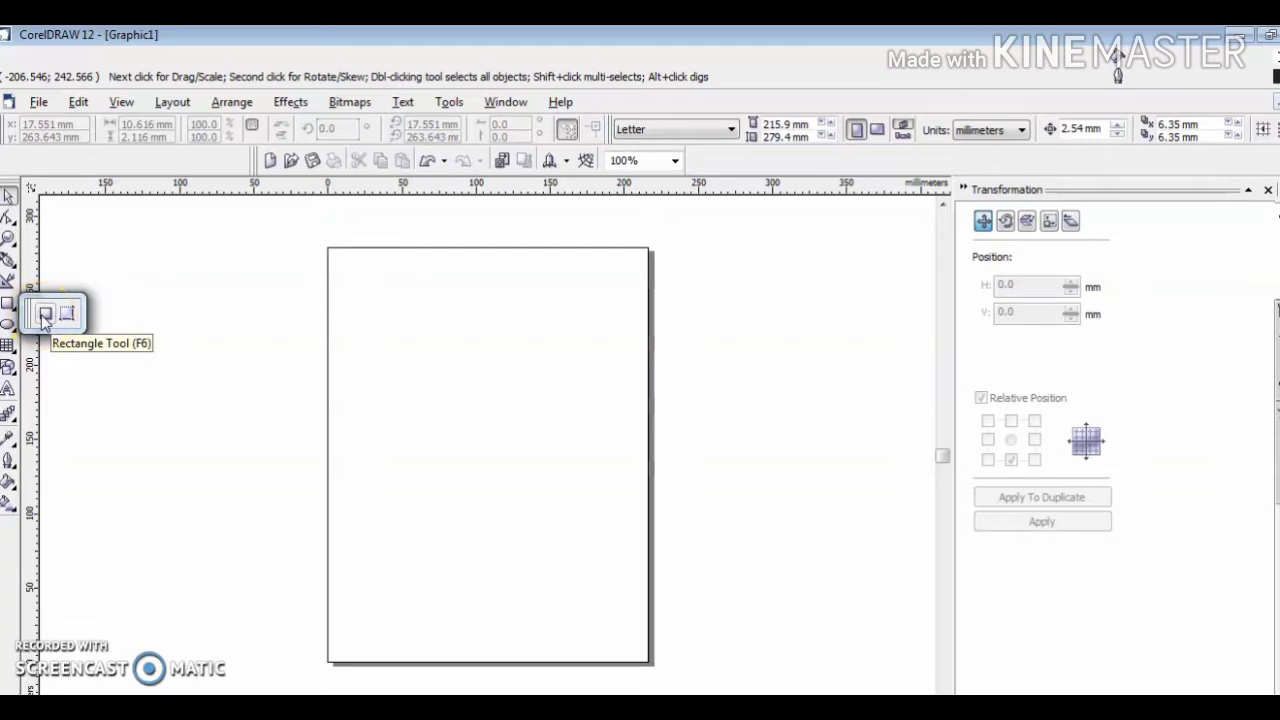
click(44, 316)
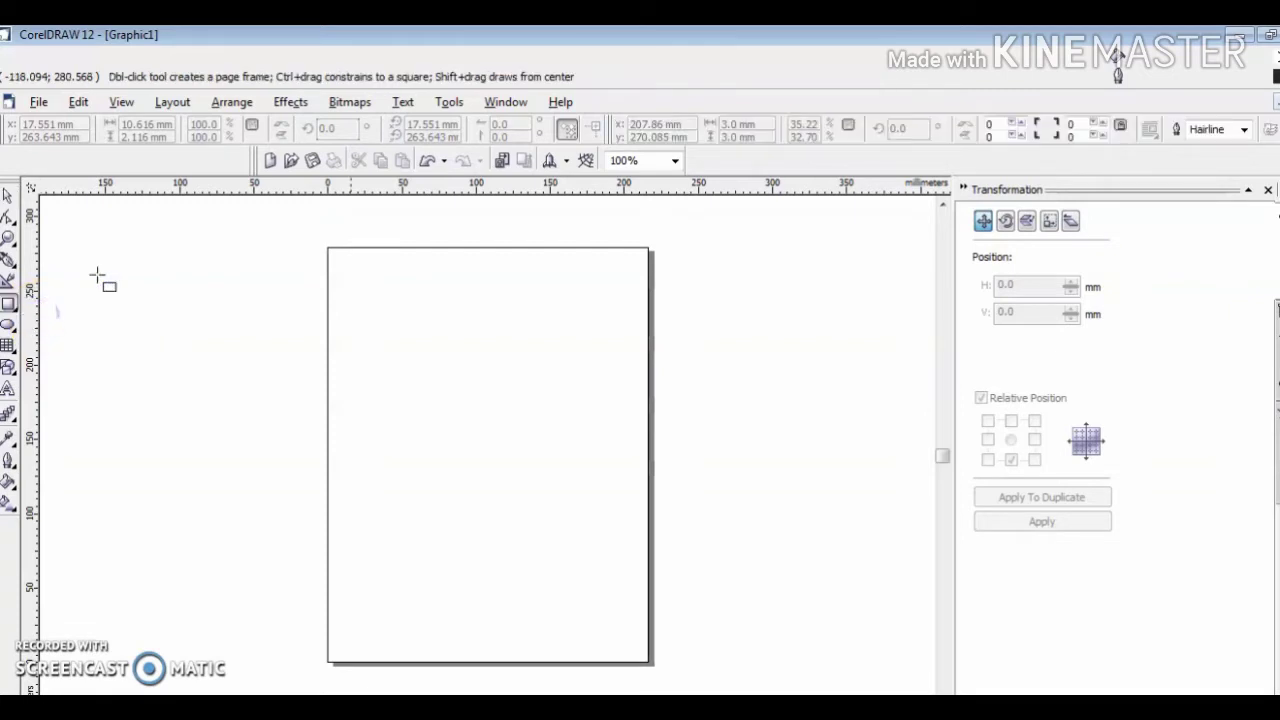
drag(349, 274, 372, 299)
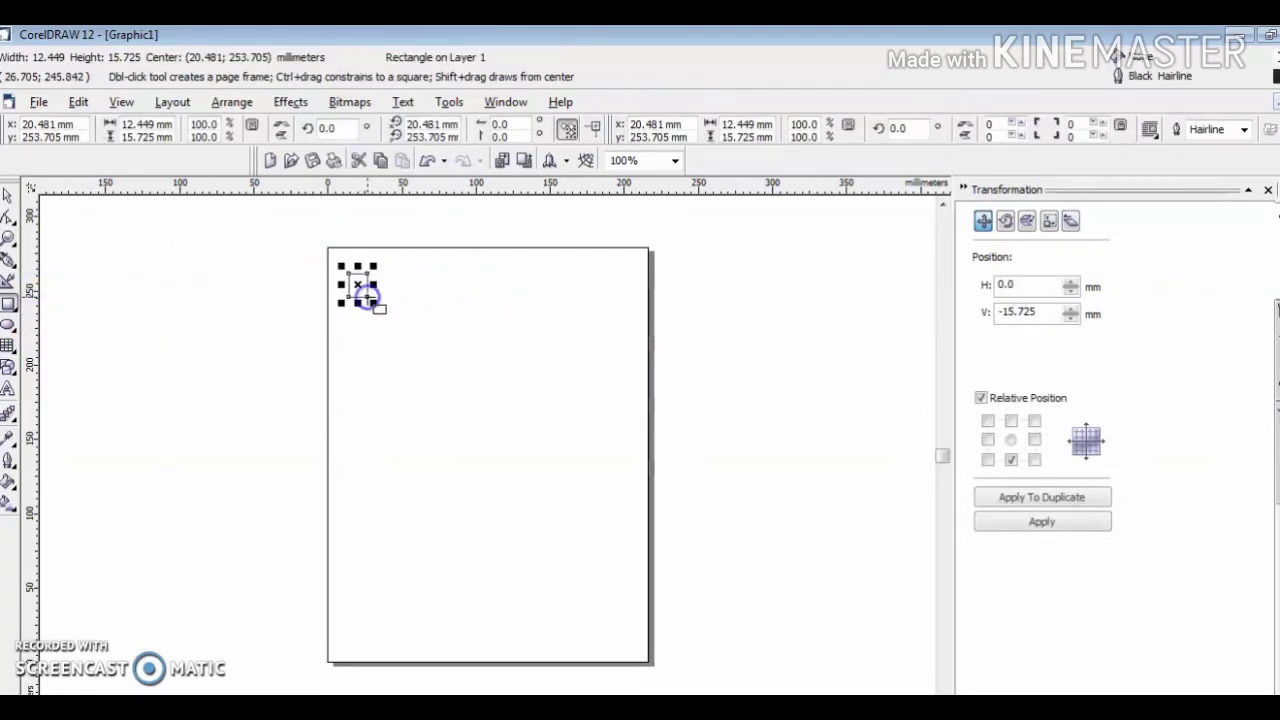
Resize the rectangle to a square 3 mm wide and 3 mm high
click(8, 196)
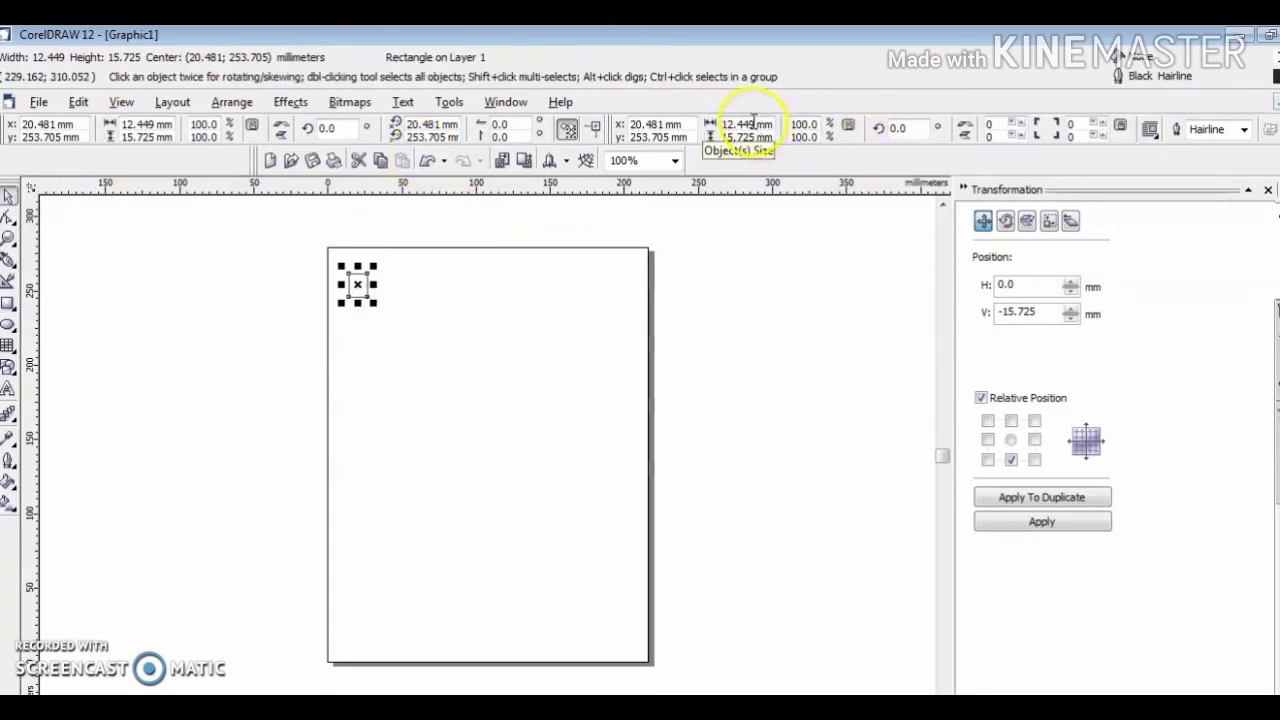
drag(752, 126, 710, 124)
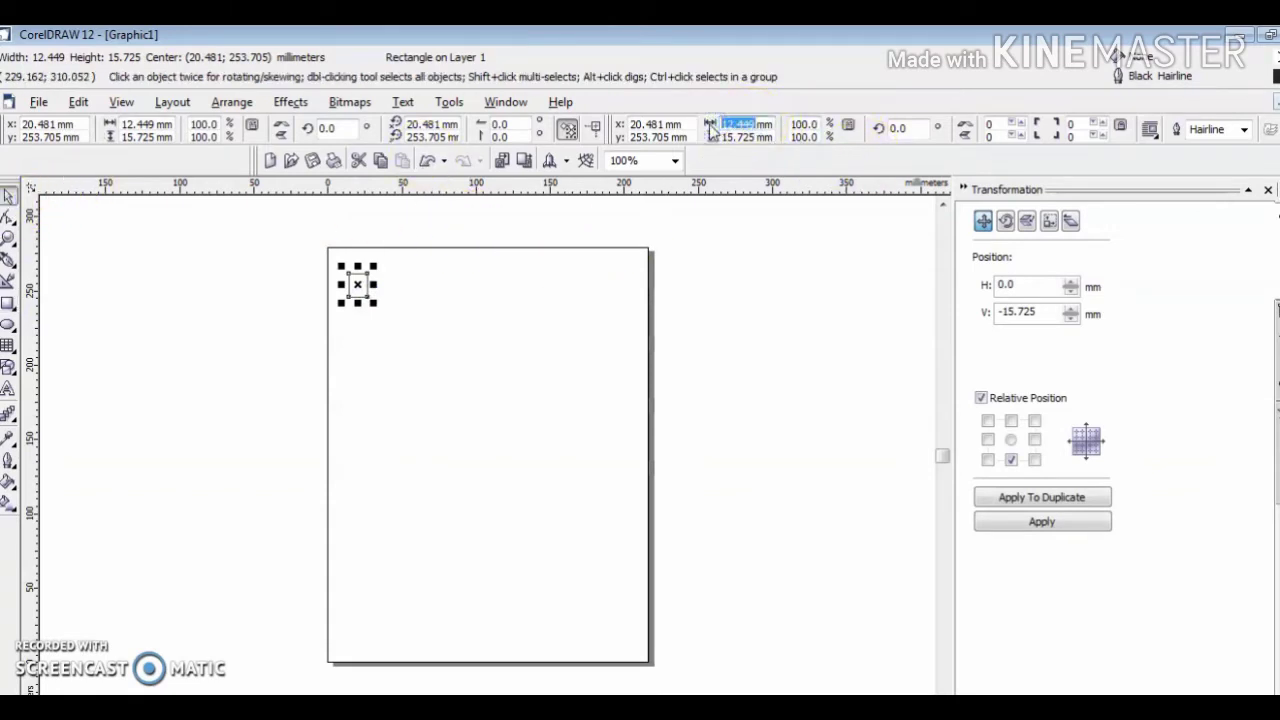
text(3)
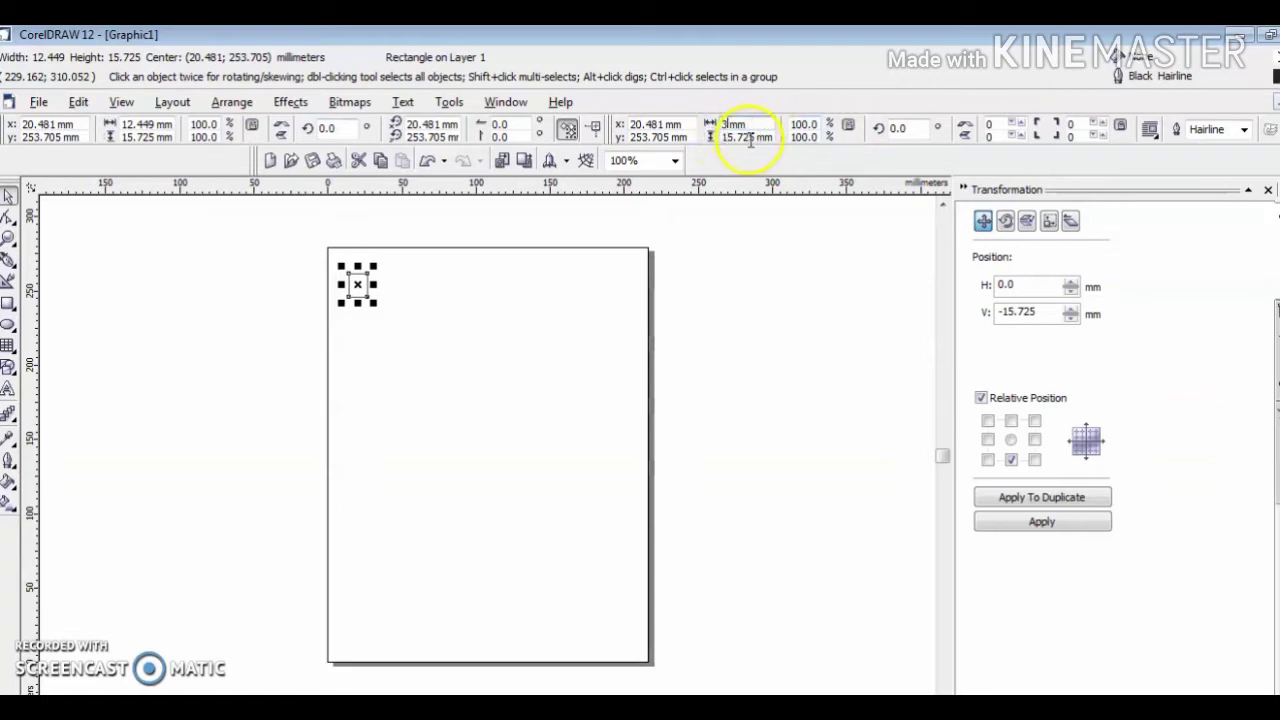
drag(750, 136, 711, 137)
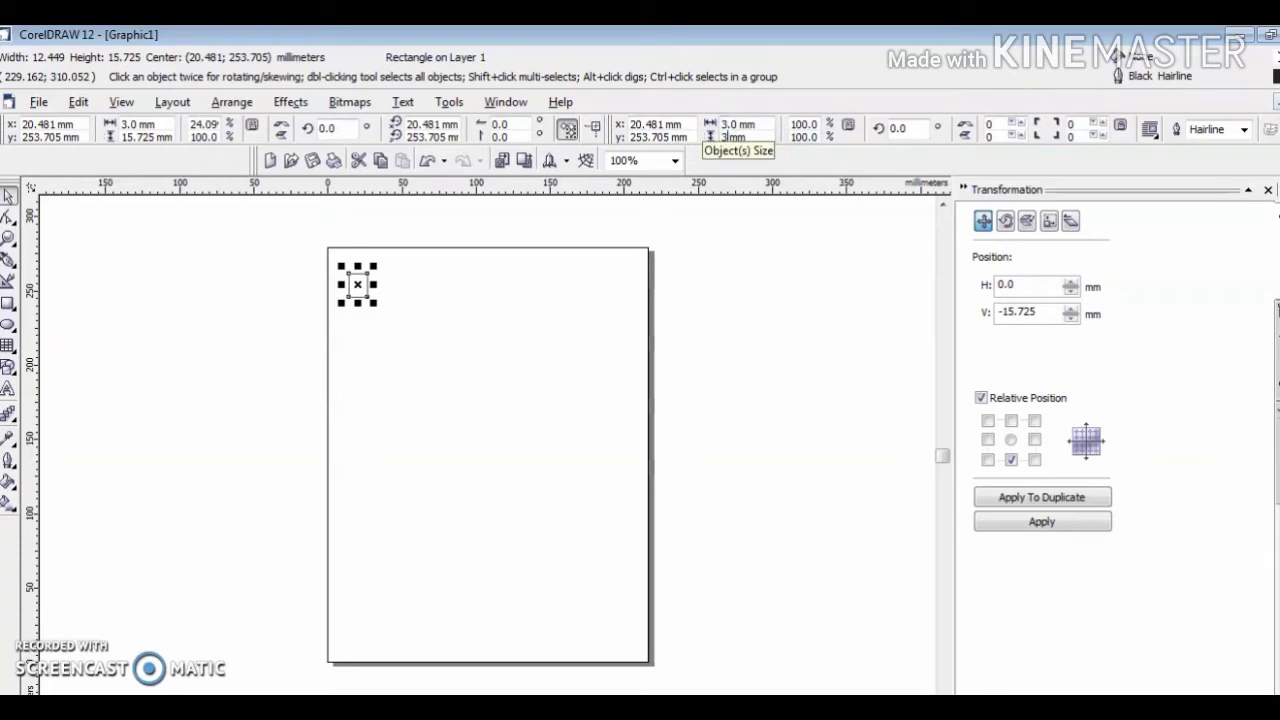
text(3)
key(Return)
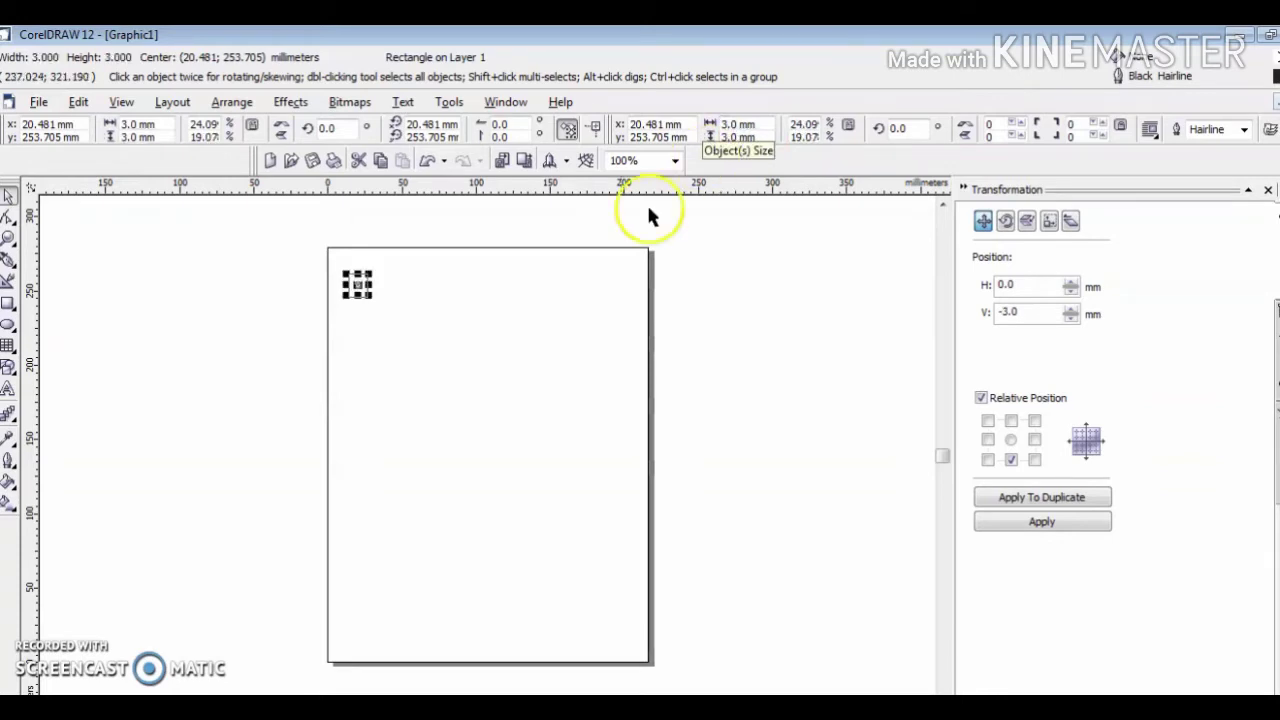
Move the 3 mm square aside, toward the page's middle, and delete the larger rectangle left beneath it
drag(357, 284, 436, 299)
click(359, 286)
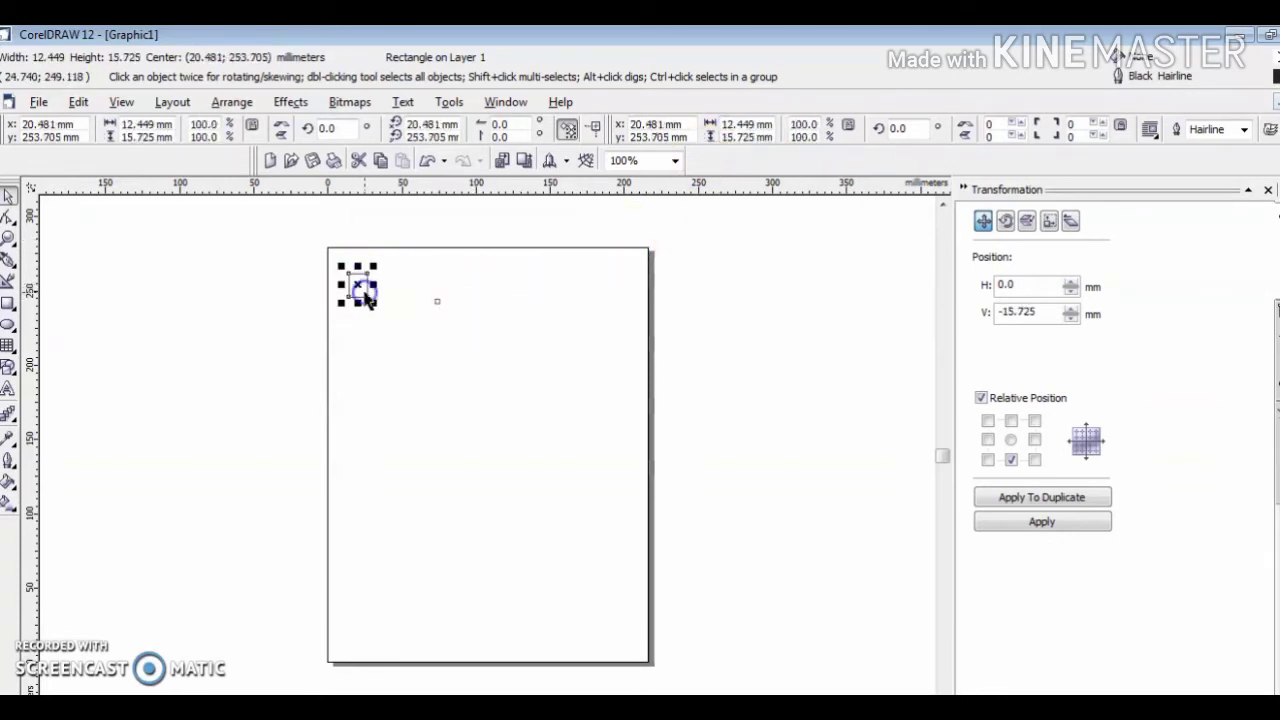
key(Delete)
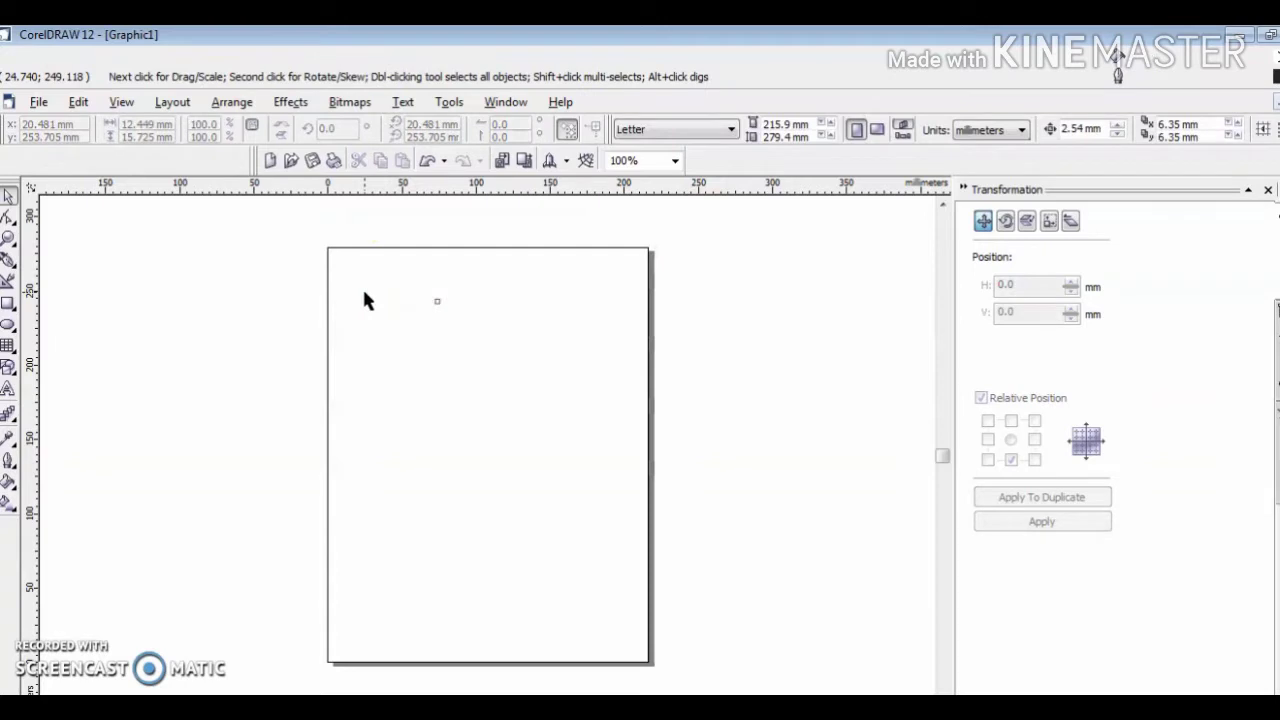
Move the 3 mm square to the page's upper-left corner, centred at about 14.4, 267.3 mm, and deselect it
click(438, 300)
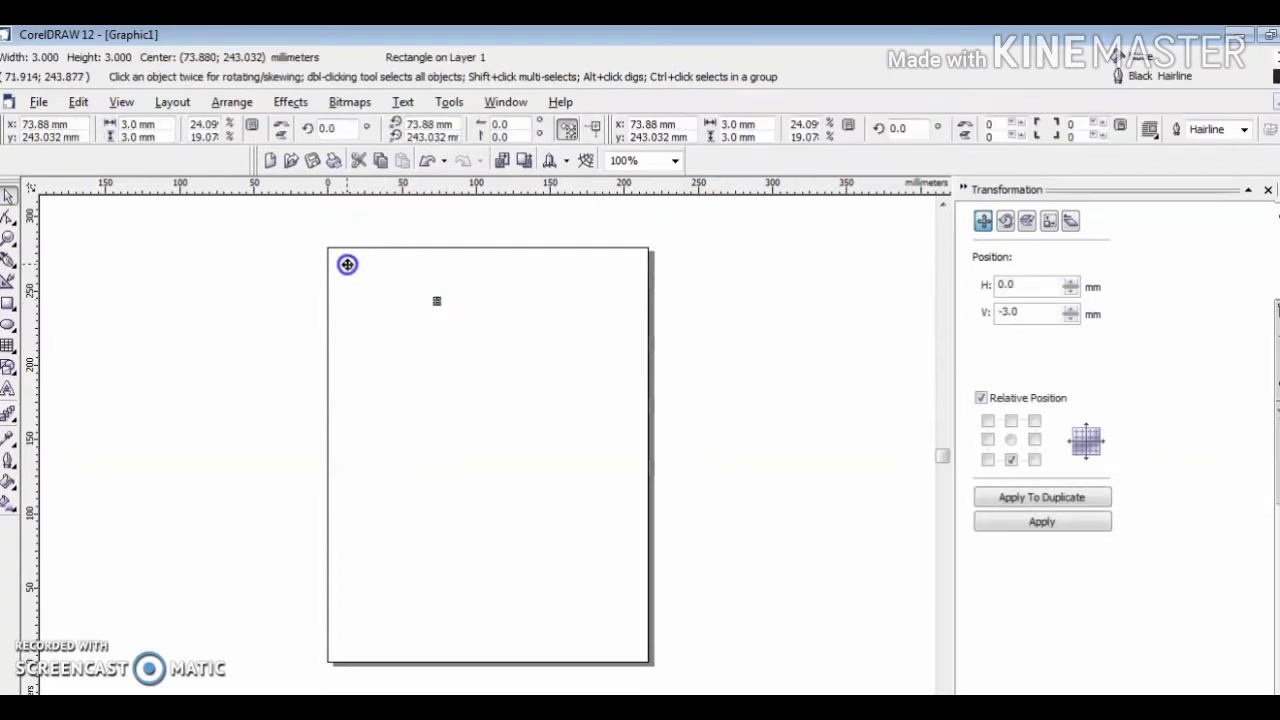
drag(347, 263, 347, 263)
click(449, 297)
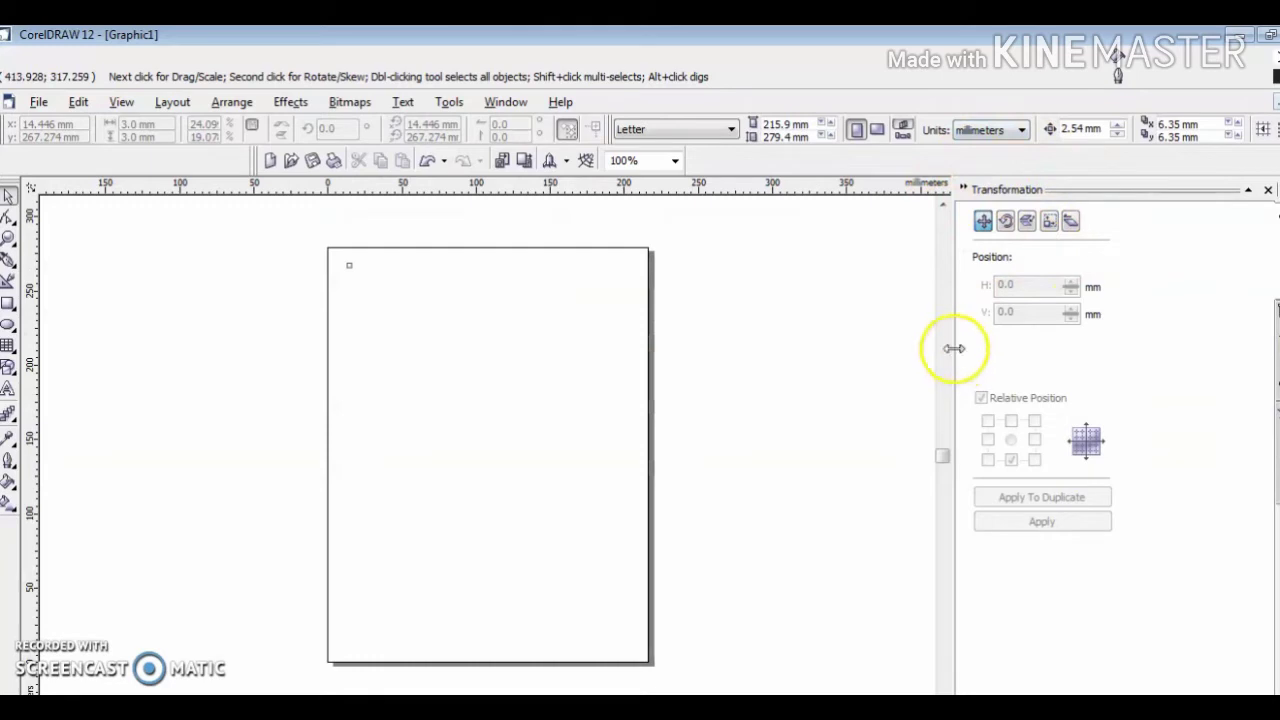
click(501, 110)
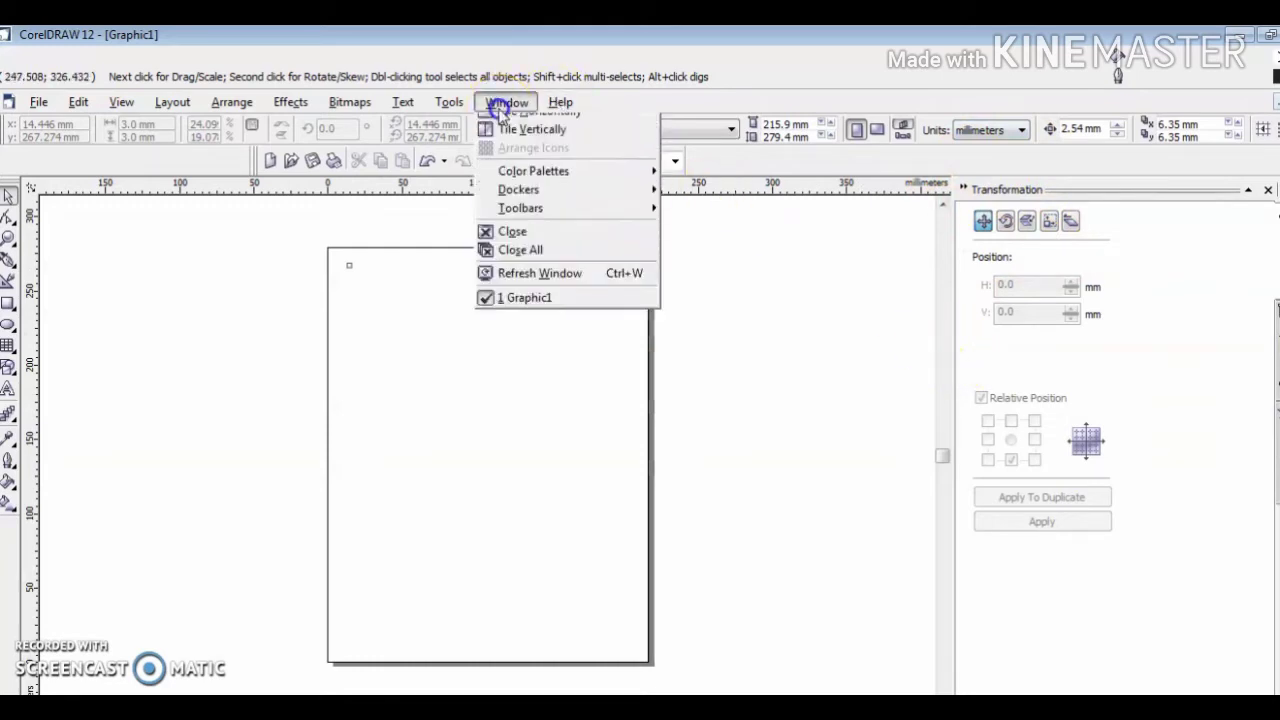
mouse_move(544, 247)
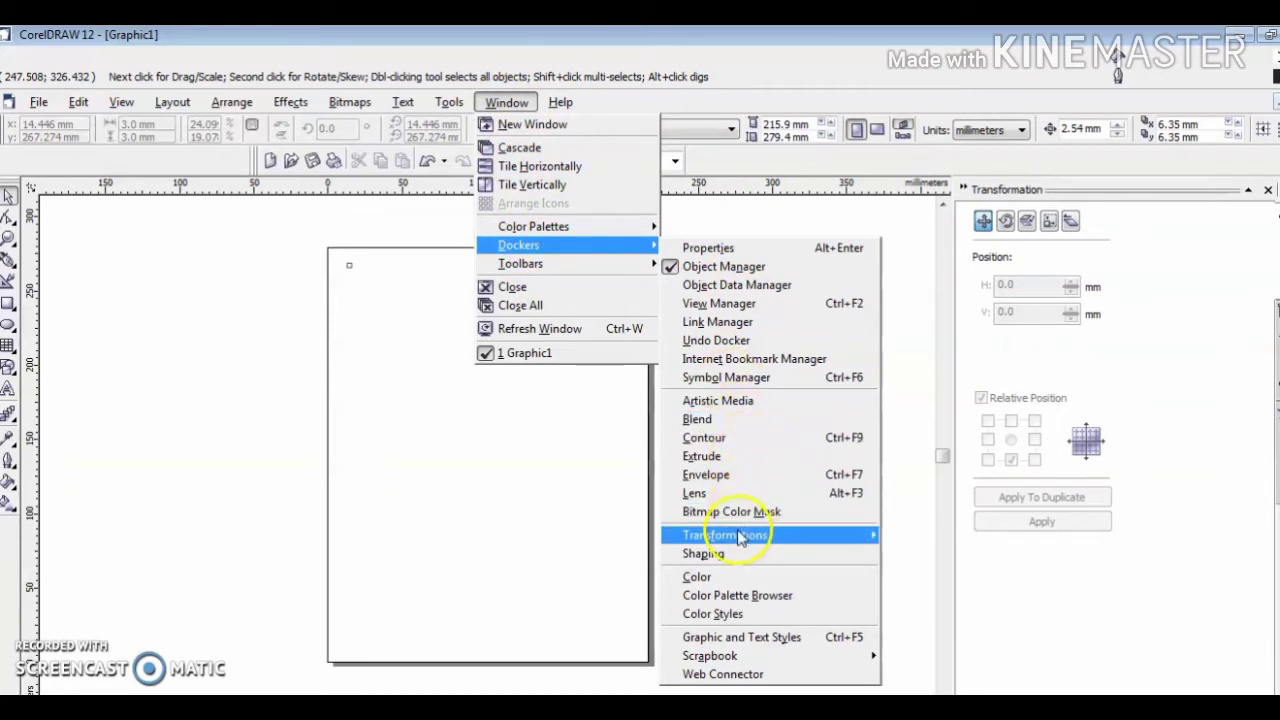
mouse_move(735, 535)
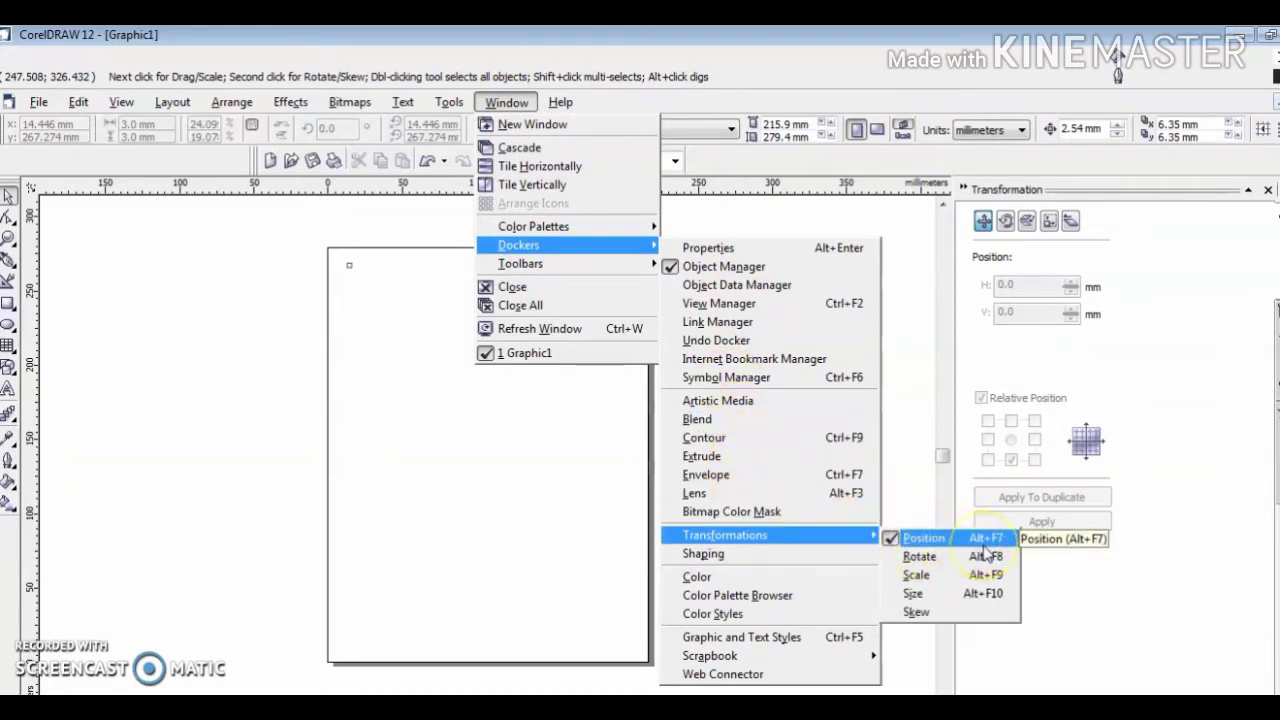
click(1131, 395)
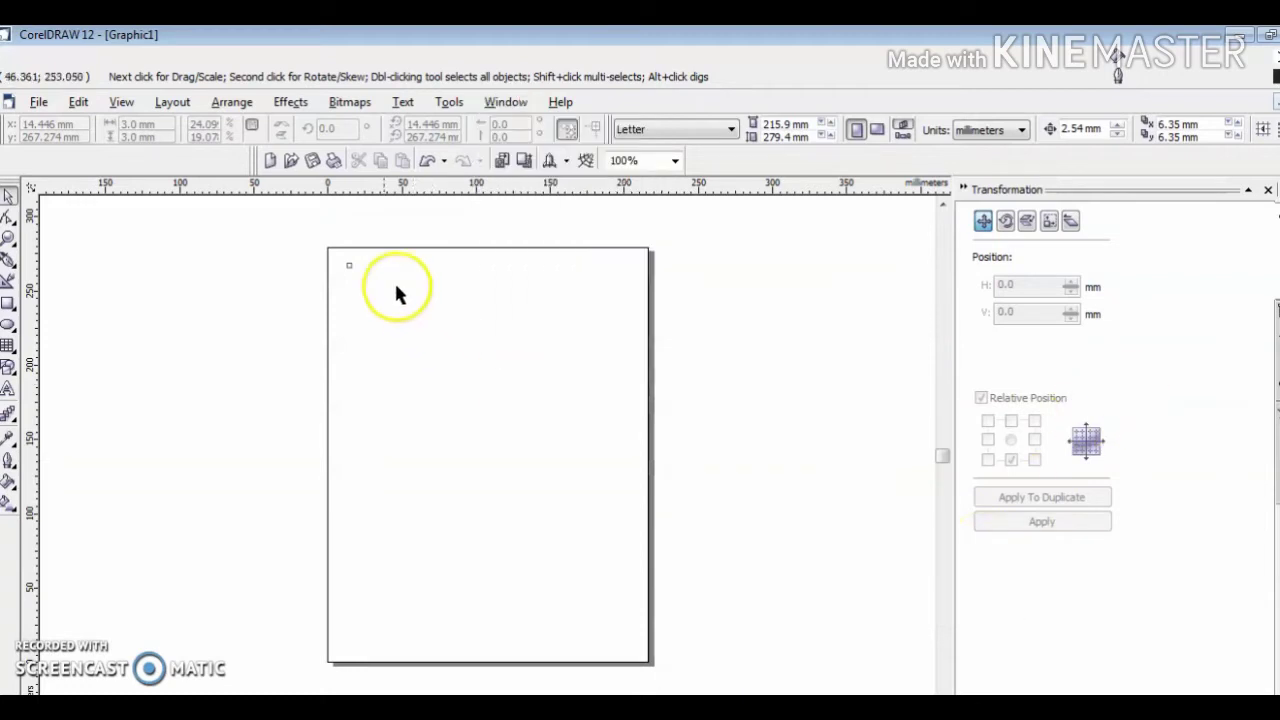
Duplicate the square repeatedly to the right with a 3 mm horizontal offset, making a row of 62 squares across the page
click(349, 266)
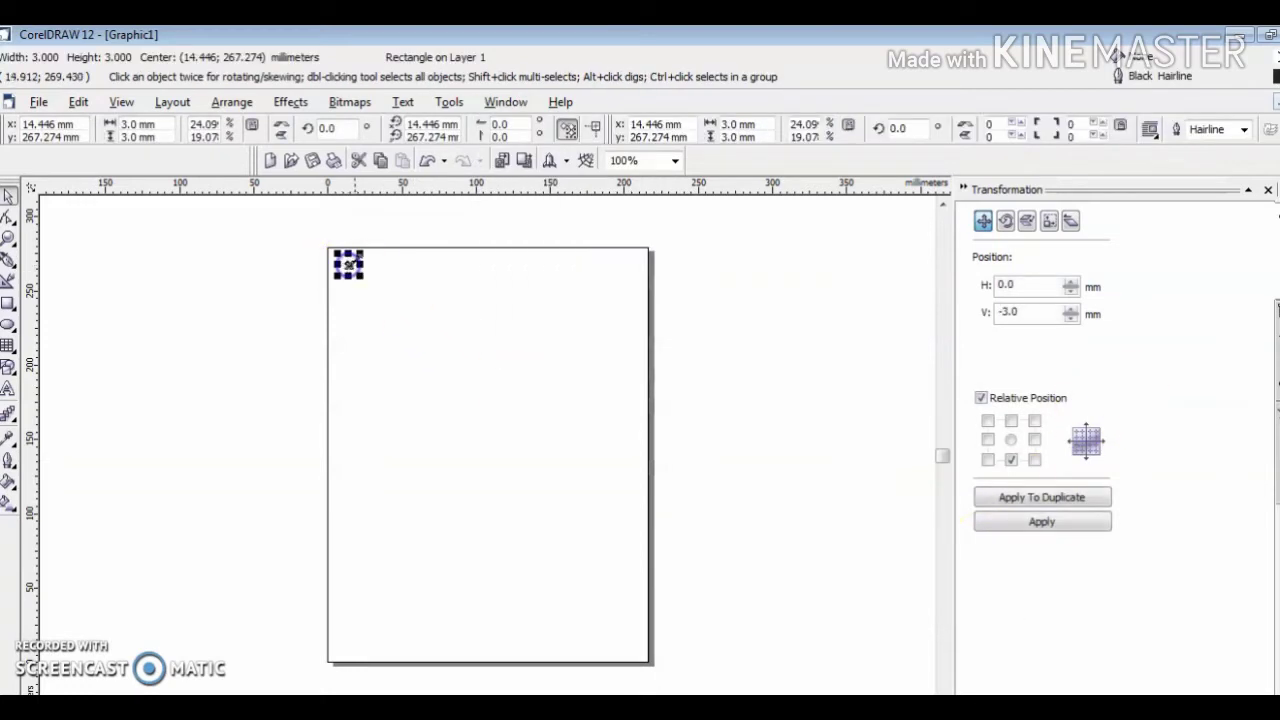
click(1034, 439)
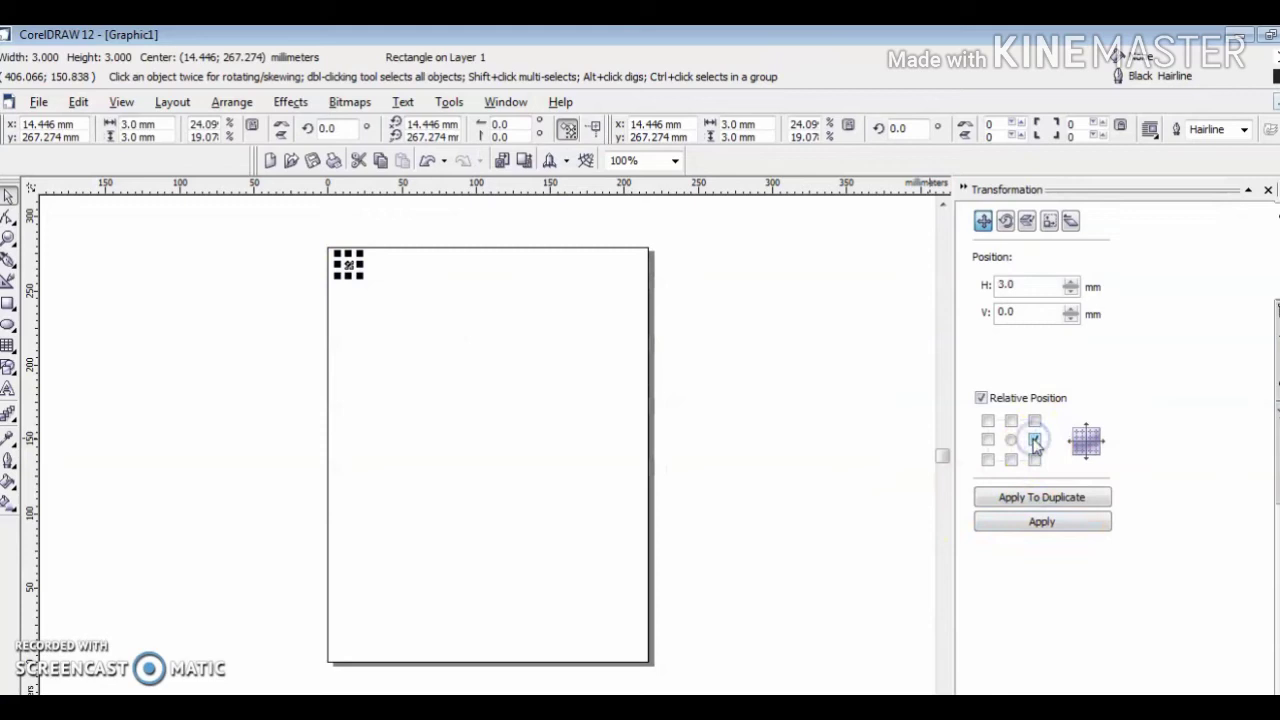
click(1039, 500)
click(1039, 500)
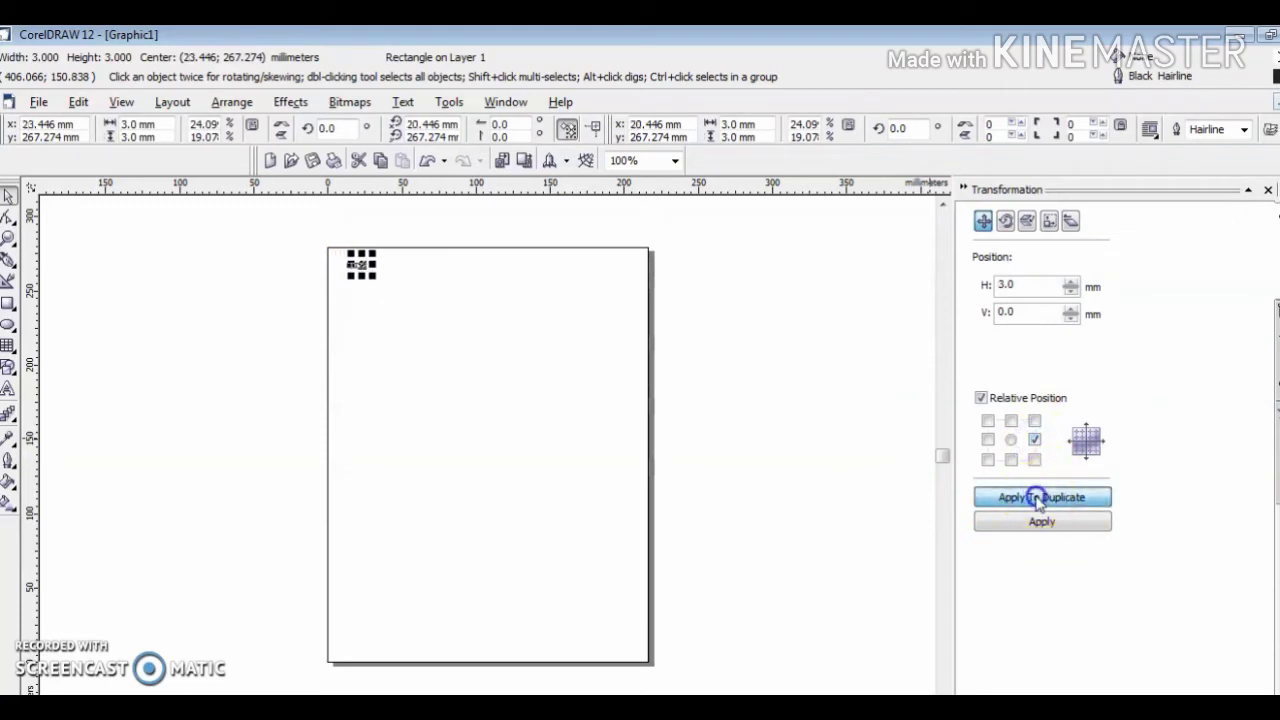
click(1039, 500)
click(1039, 500)
click(1039, 500)
click(1039, 500)
click(1039, 500)
click(1039, 500)
click(1039, 500)
click(1039, 500)
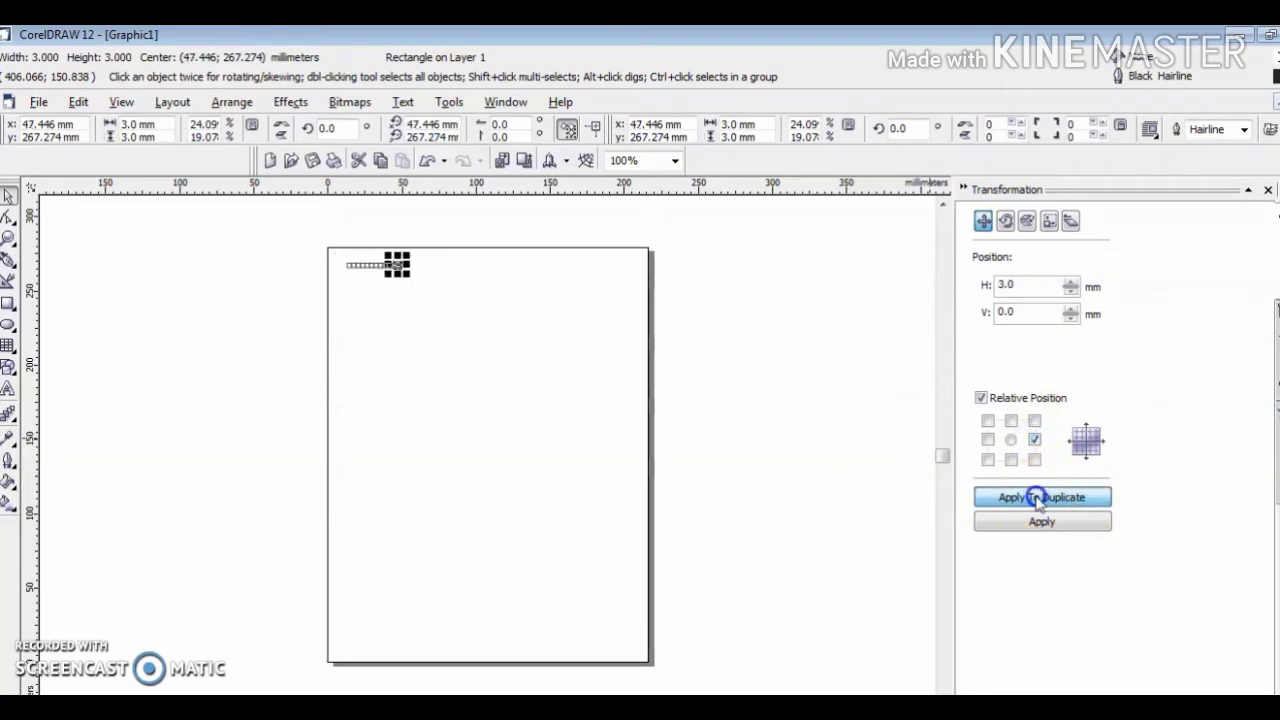
click(1039, 500)
click(1039, 500)
click(1039, 500)
click(1039, 500)
click(1039, 500)
click(1039, 500)
click(1039, 500)
click(1039, 500)
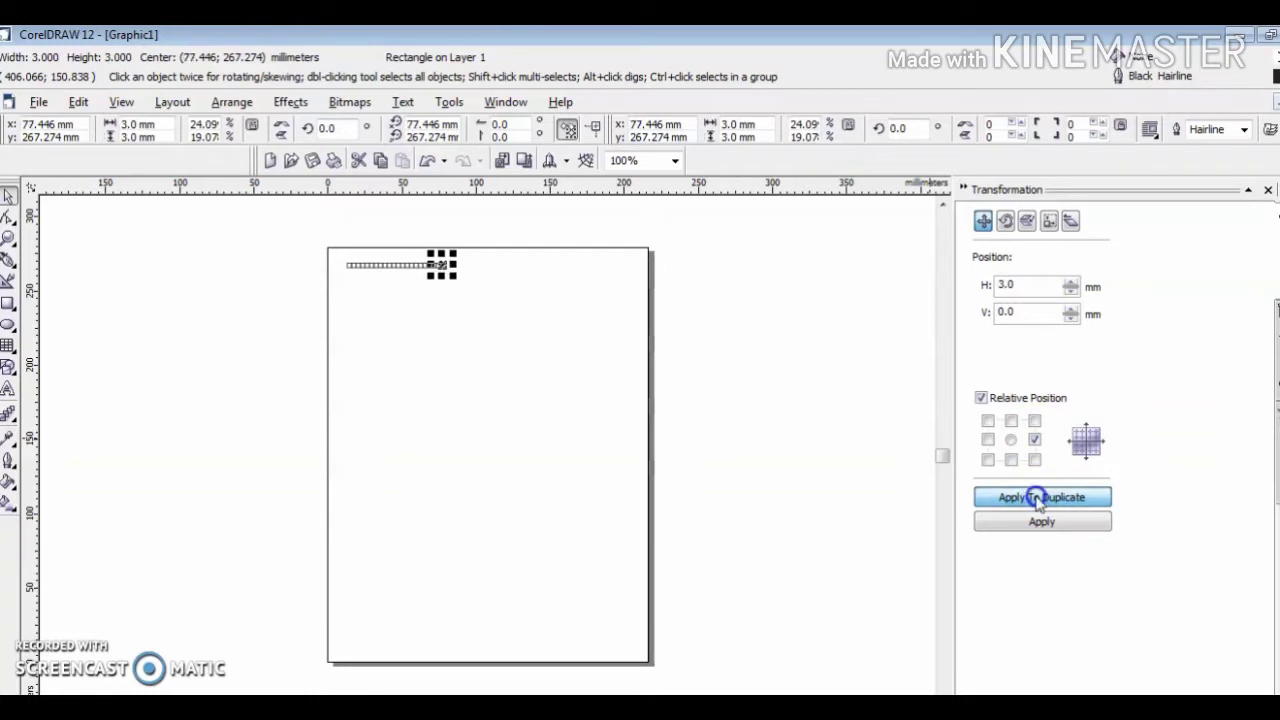
click(1039, 500)
click(1039, 500)
click(1039, 500)
click(1039, 500)
click(1039, 500)
click(1039, 500)
click(1039, 500)
click(1039, 500)
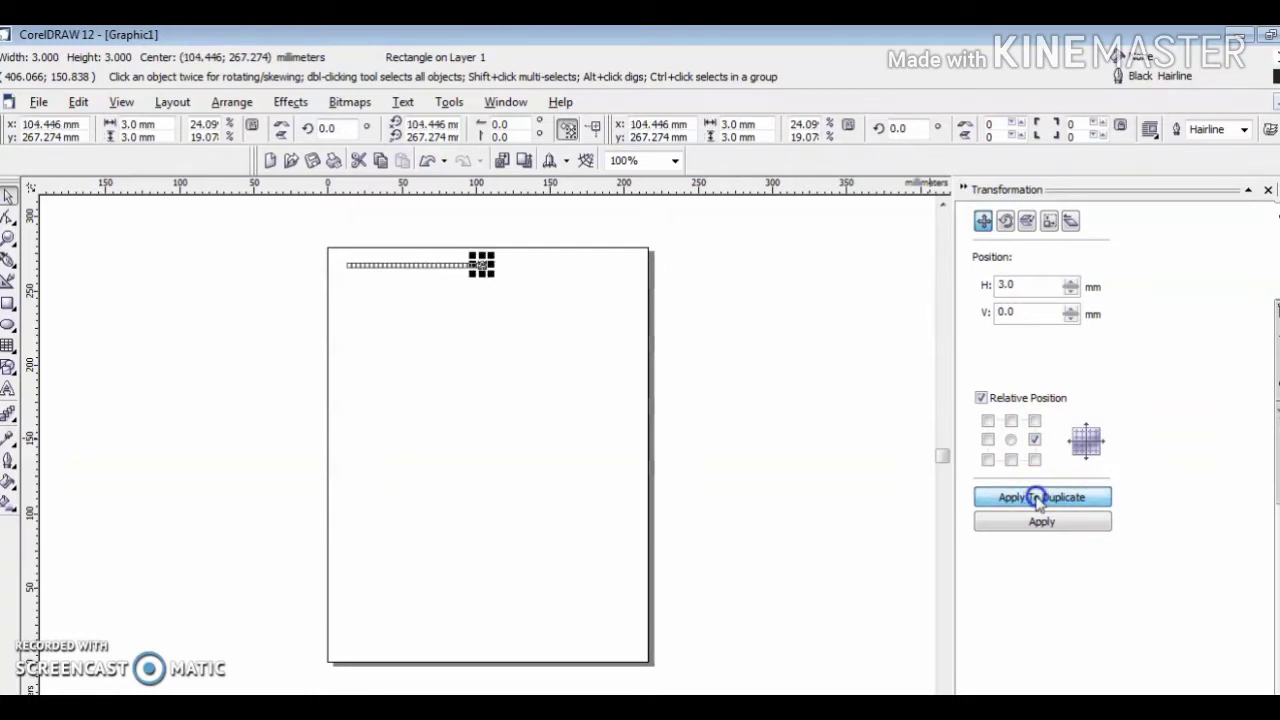
click(1039, 500)
click(1039, 500)
click(1039, 500)
click(1039, 500)
click(1039, 500)
click(1039, 500)
click(1039, 500)
click(1039, 500)
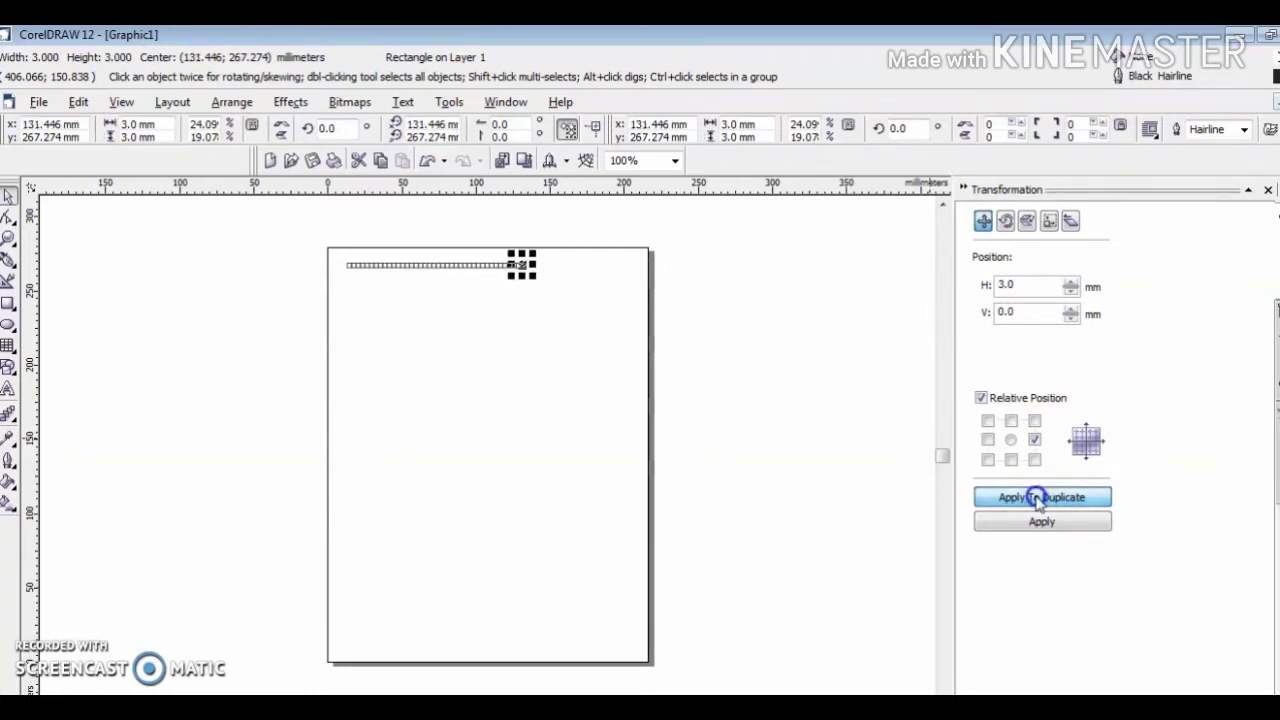
click(1039, 500)
click(1039, 500)
click(1039, 500)
click(1039, 500)
click(1039, 500)
click(1039, 500)
click(1039, 500)
click(1039, 500)
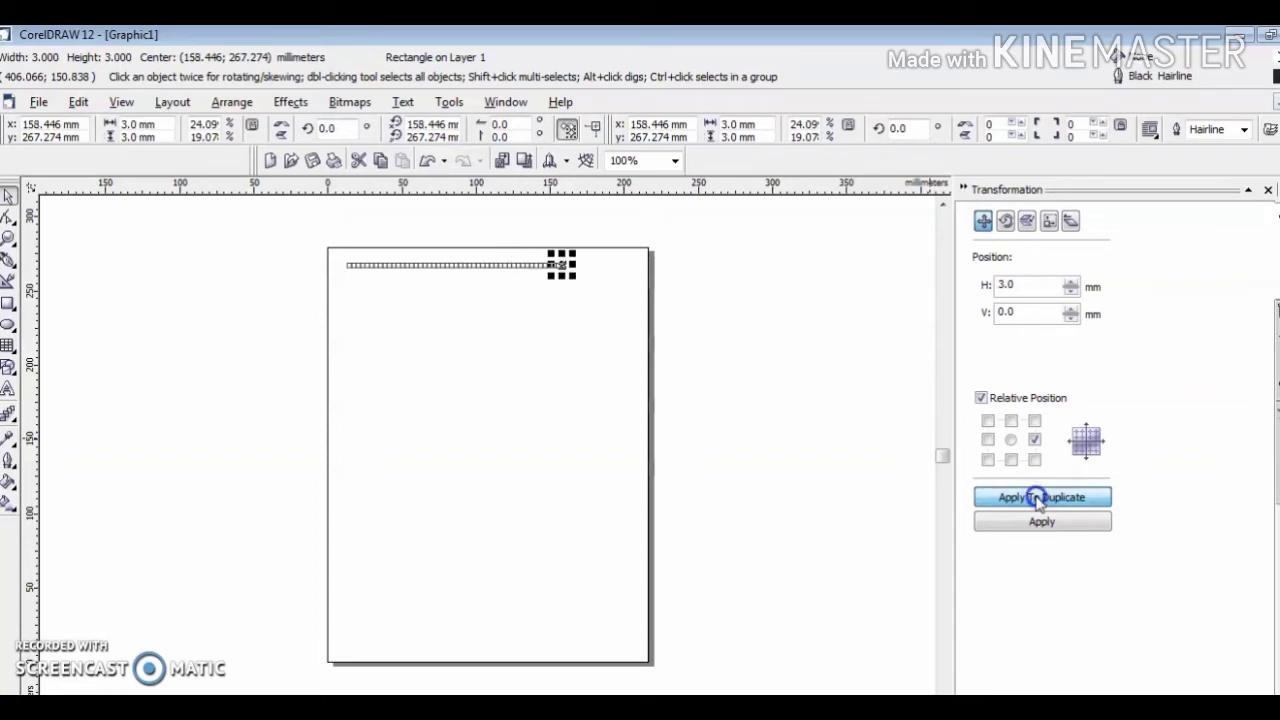
click(1039, 500)
click(1039, 500)
click(1039, 500)
click(1039, 500)
click(1039, 500)
click(1039, 500)
click(1039, 500)
click(1039, 500)
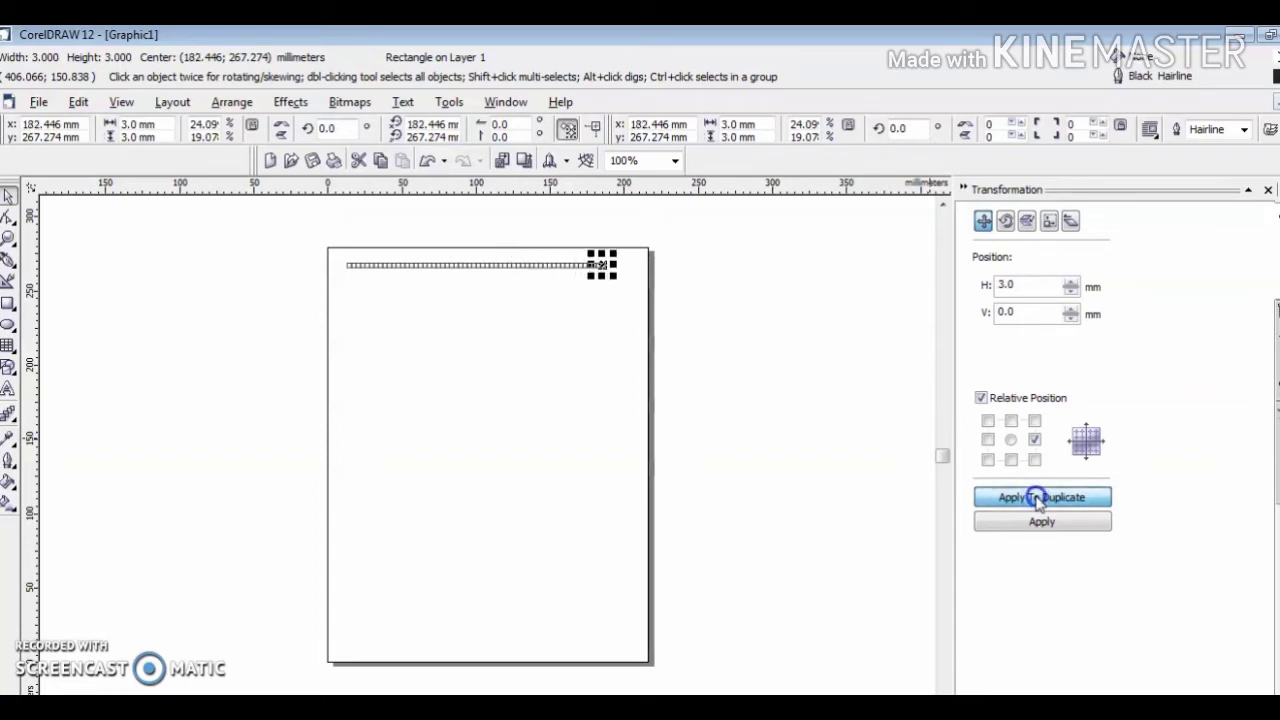
click(1039, 500)
click(1039, 500)
click(1039, 500)
click(1039, 500)
click(1039, 500)
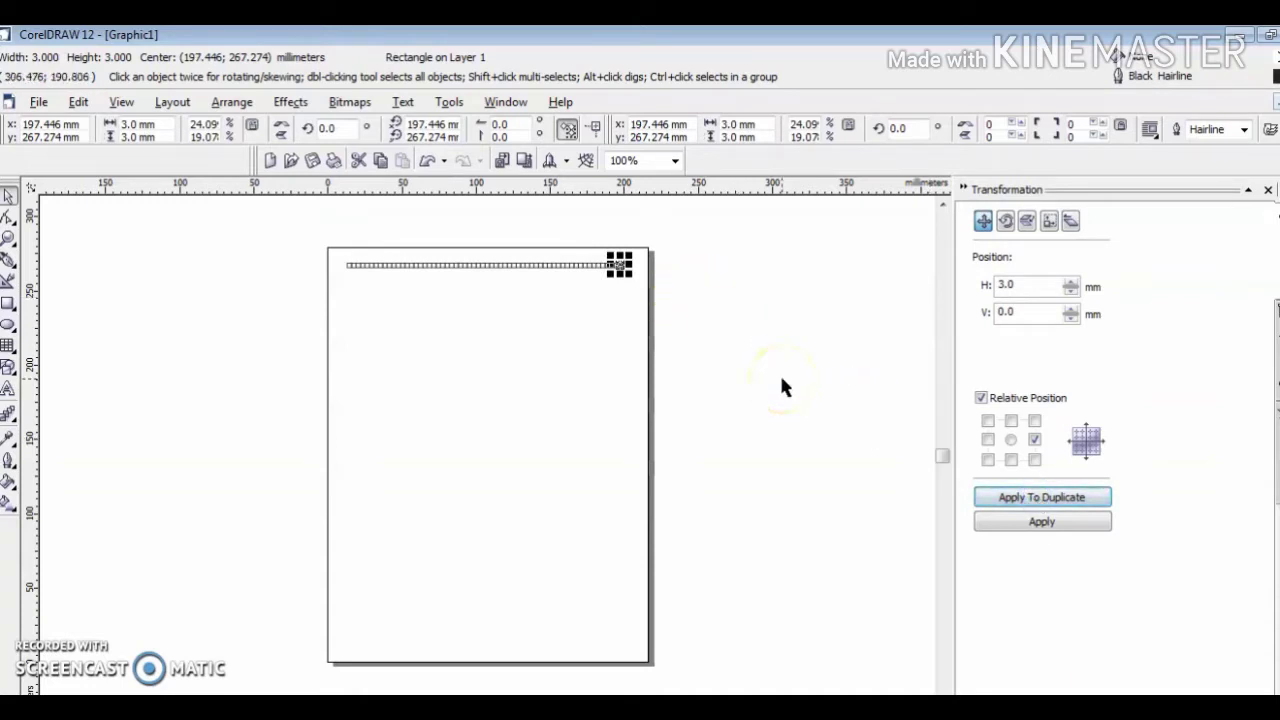
Select the whole row and duplicate it downward nine times with a -3 mm vertical offset, making ten adjoining rows
key(ctrl+a)
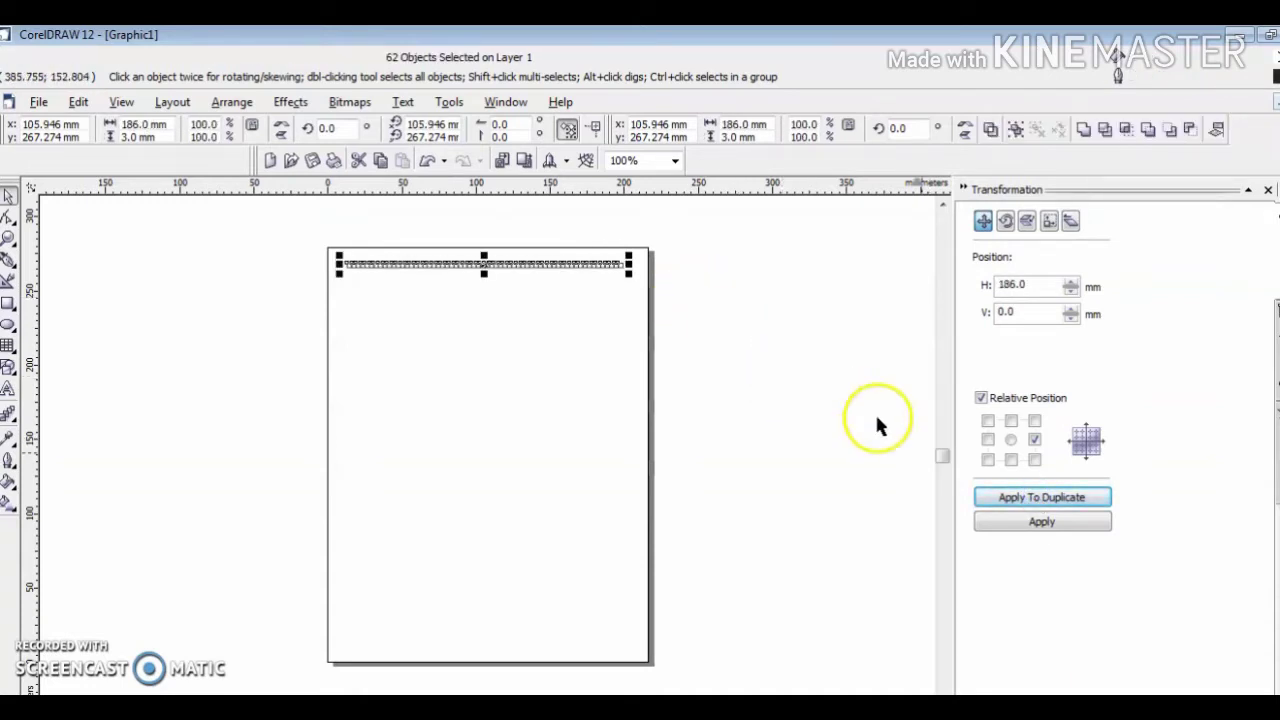
click(1011, 460)
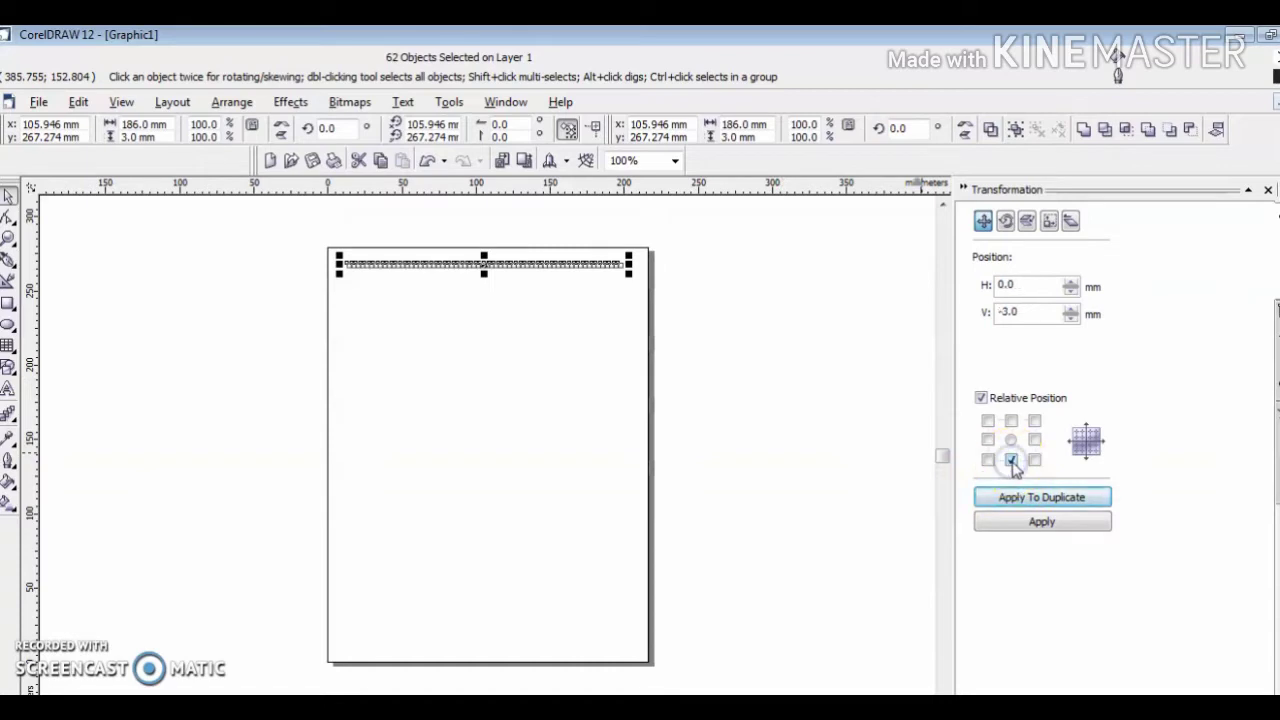
click(1040, 522)
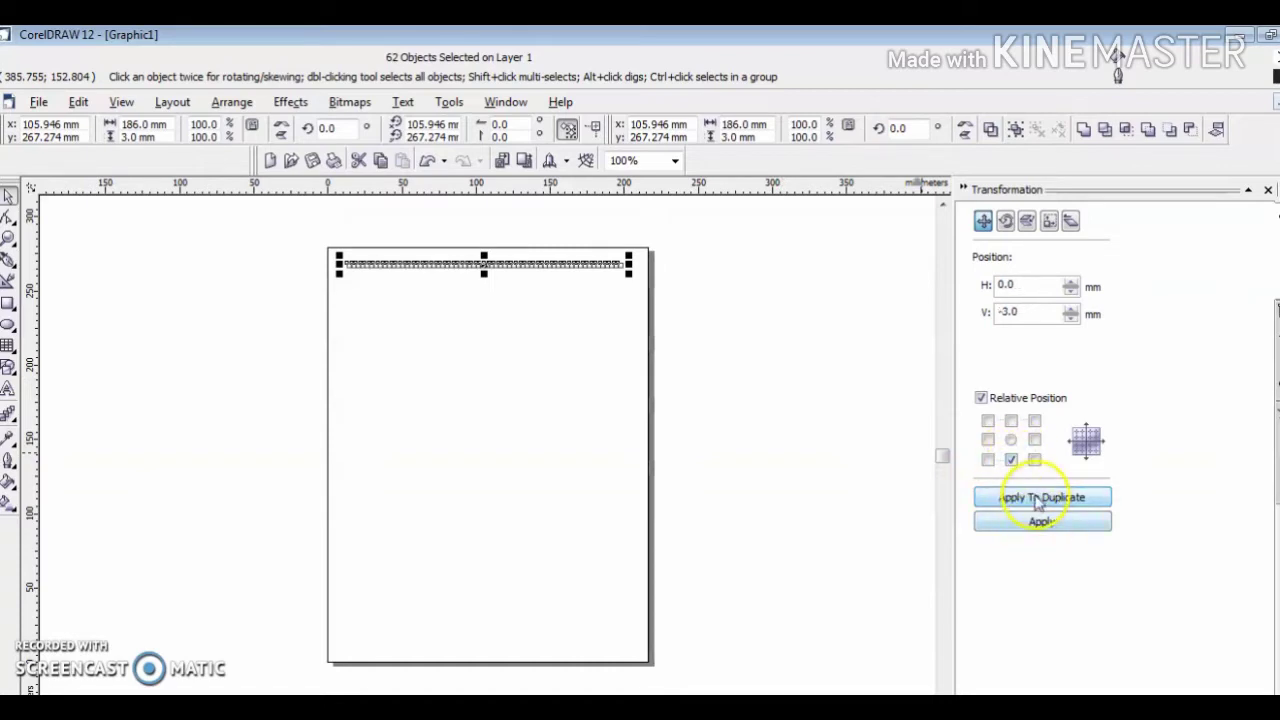
click(1040, 497)
click(1040, 497)
click(1040, 497)
click(1039, 498)
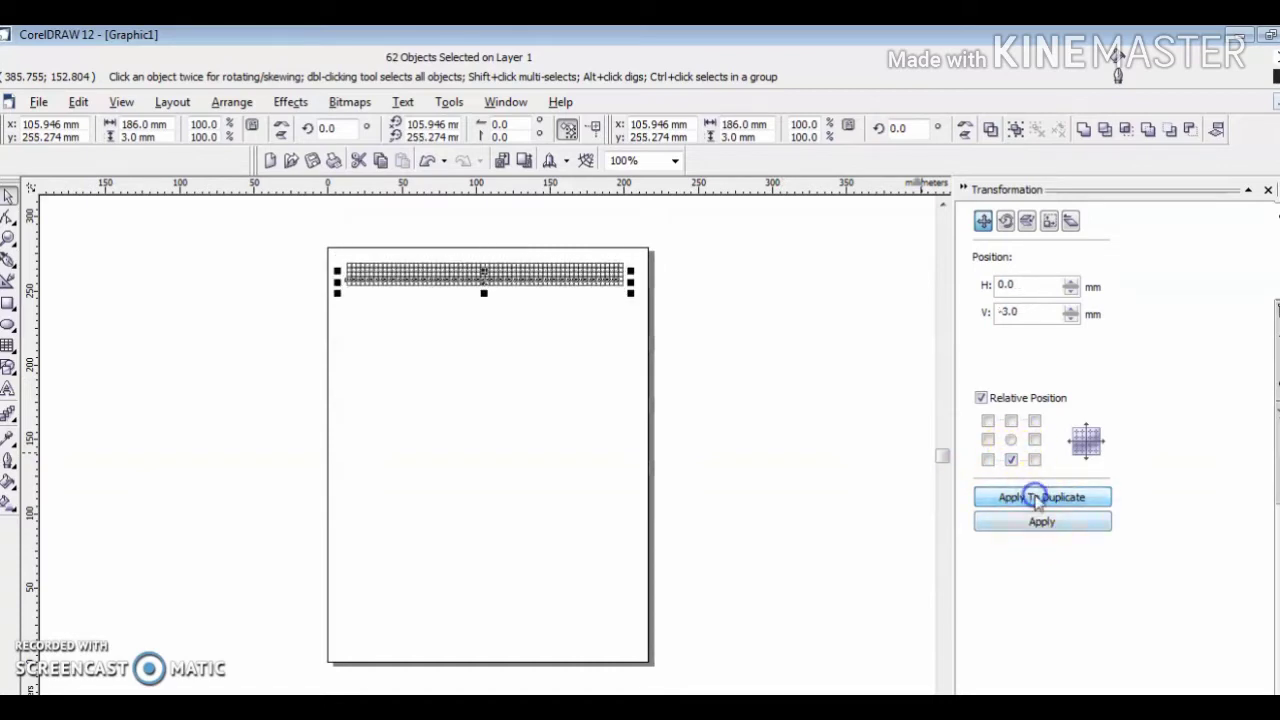
click(1039, 498)
click(1039, 498)
click(1039, 498)
click(1037, 498)
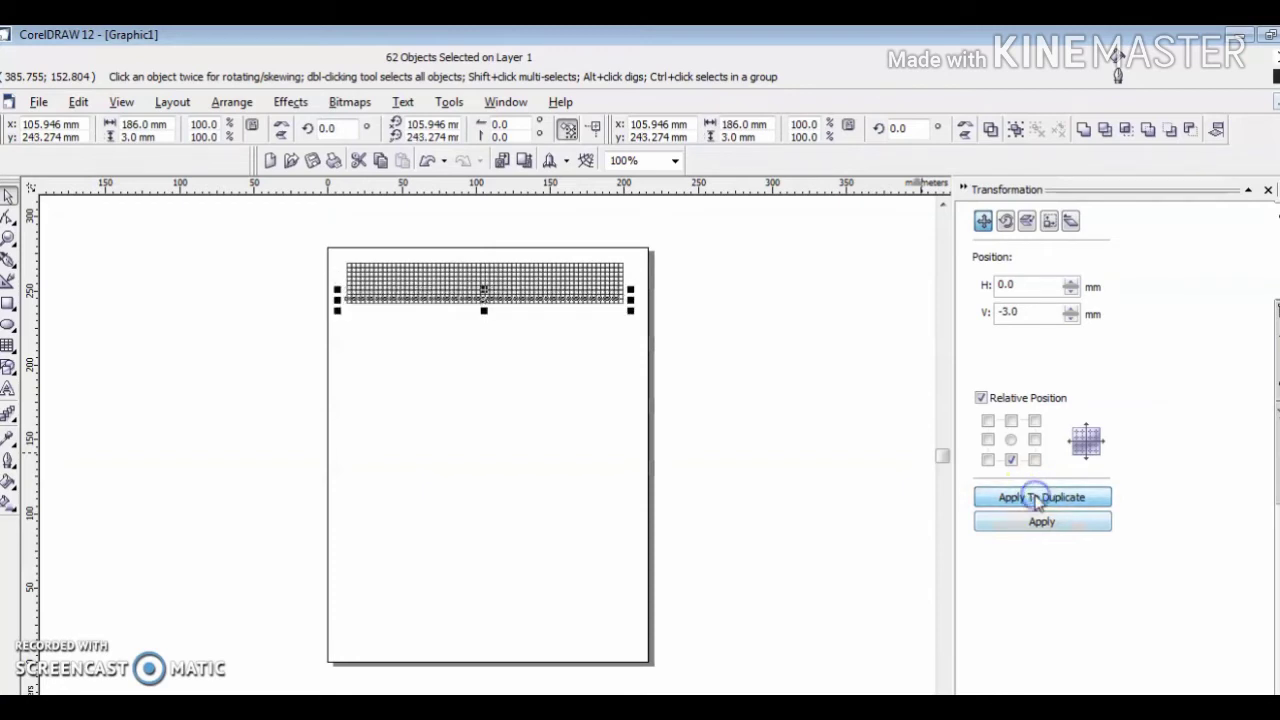
click(1037, 498)
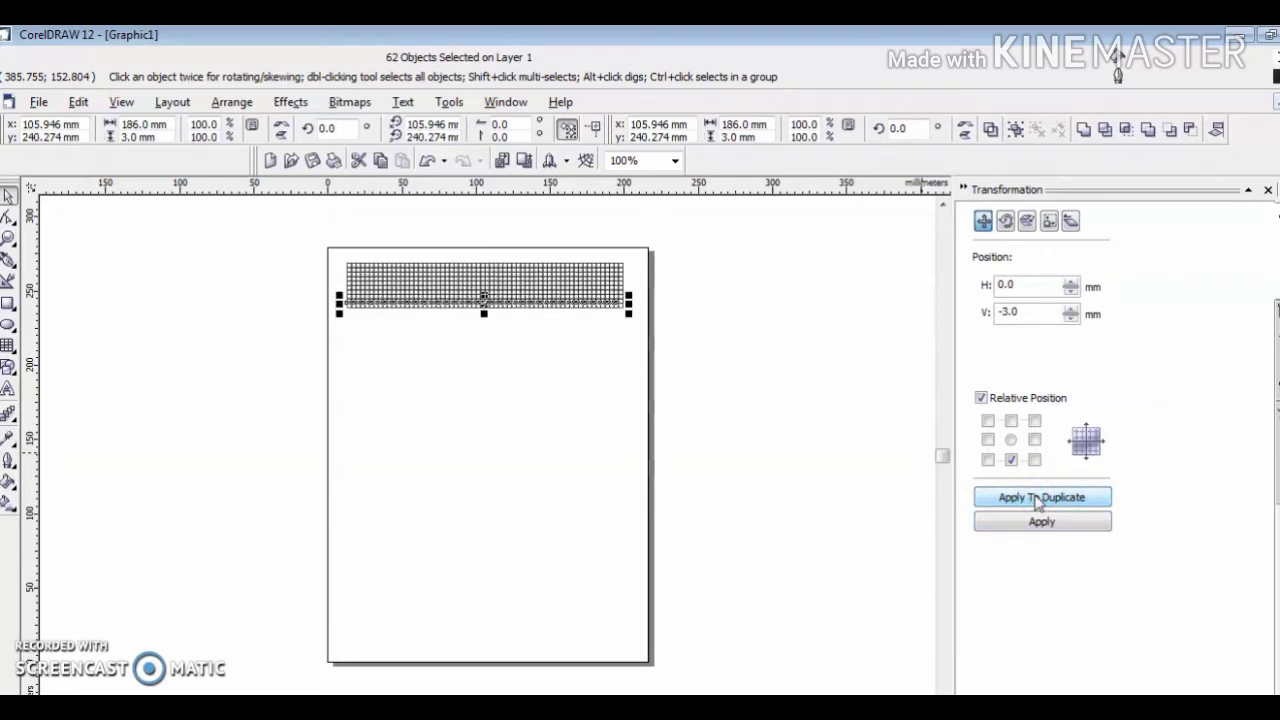
Select all ten rows and duplicate the block downward six times with a -30 mm vertical offset, extending the grid to 210 mm high
key(ctrl+a)
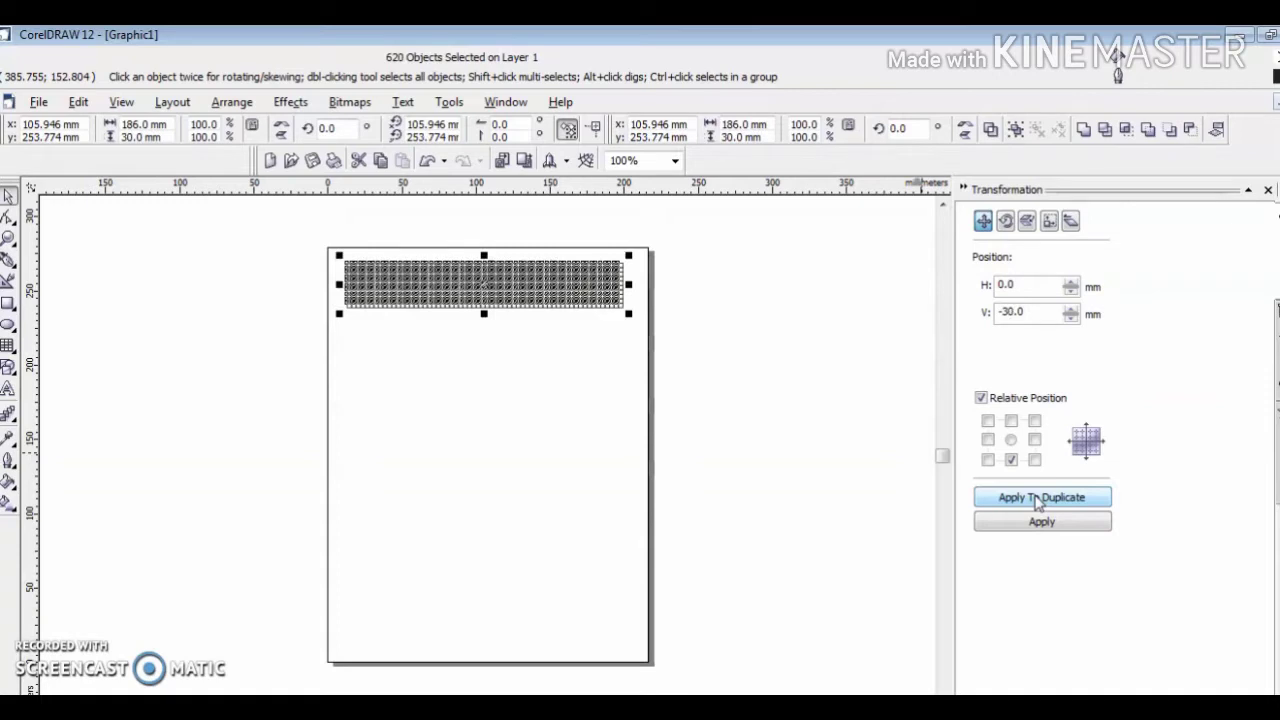
click(1037, 498)
click(1036, 497)
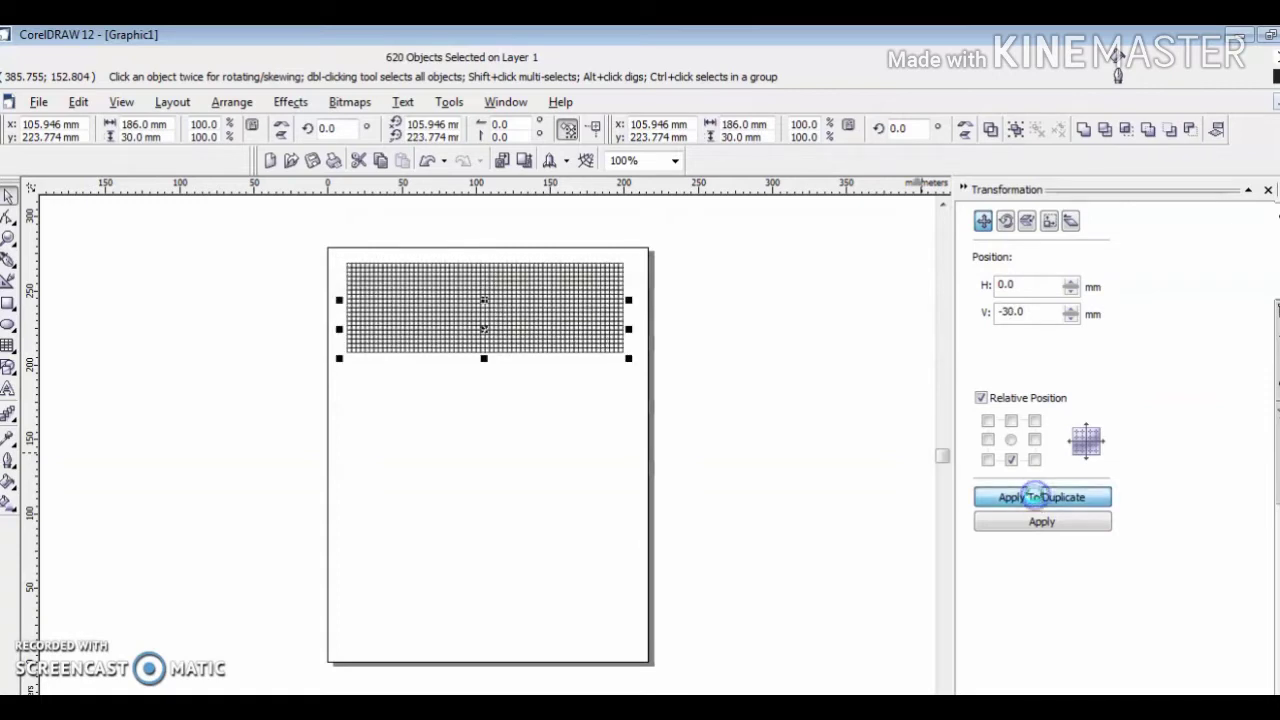
click(1036, 497)
click(1036, 497)
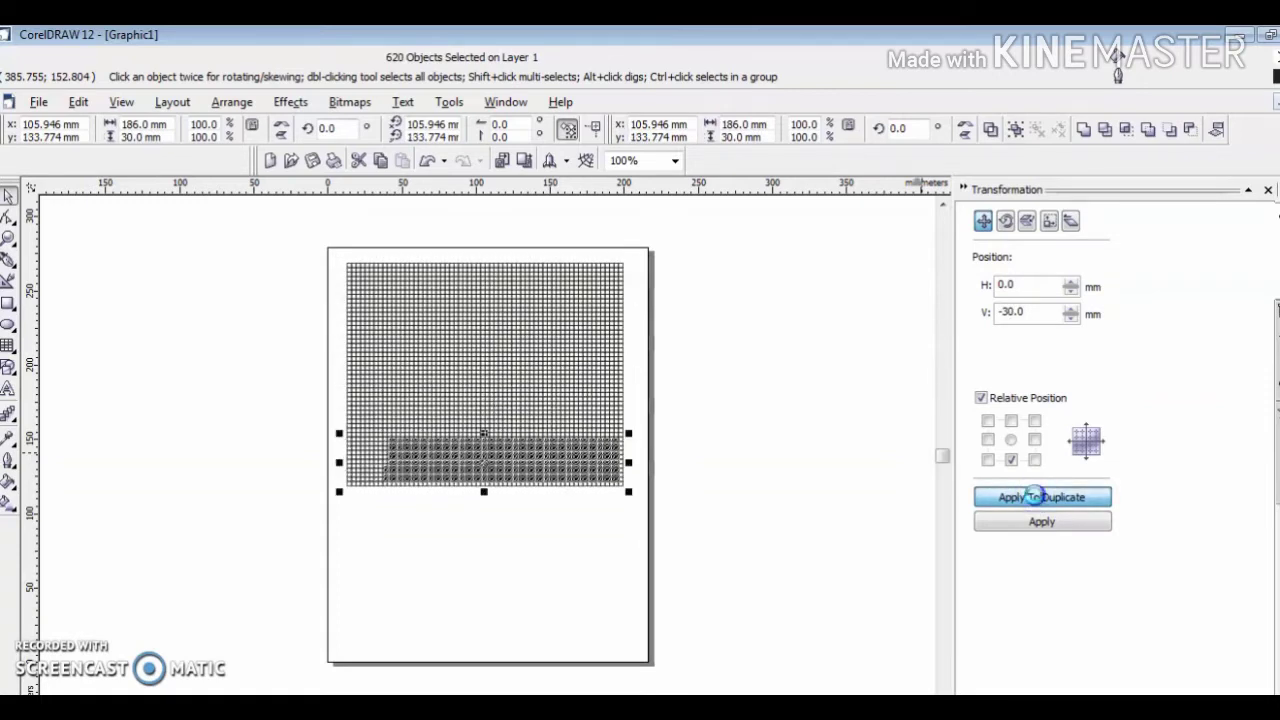
click(1038, 500)
click(1038, 499)
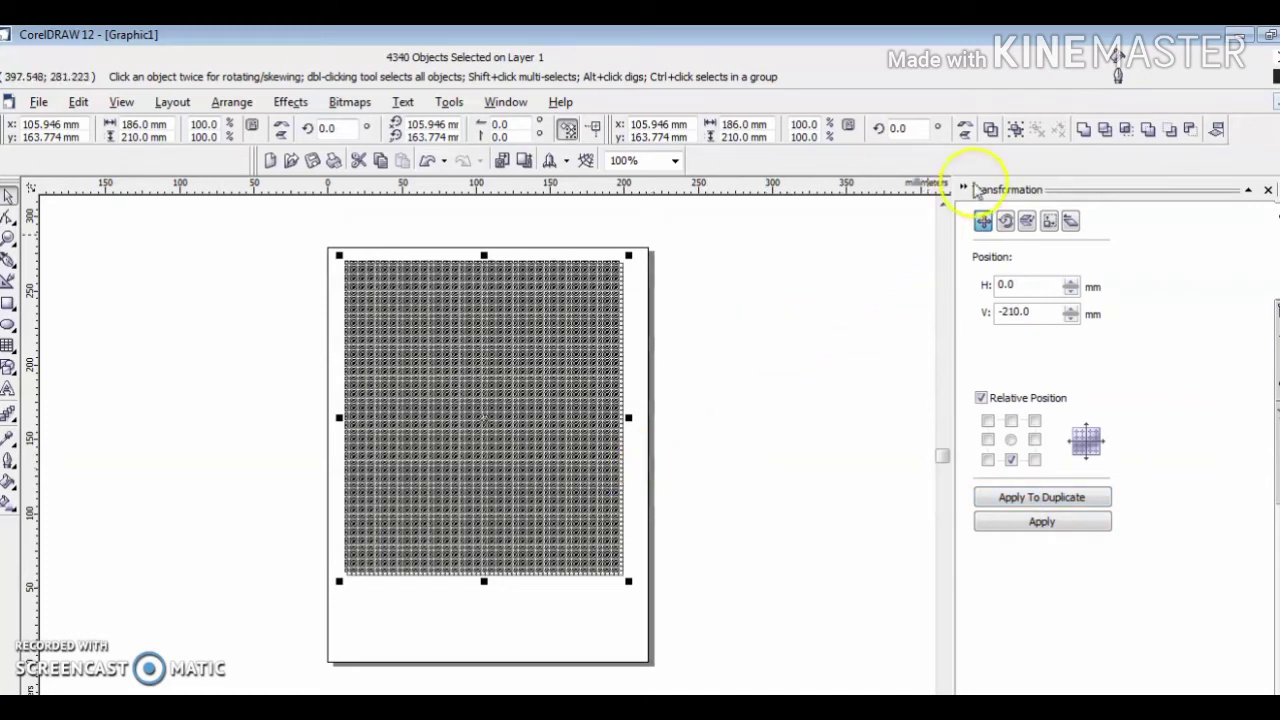
Group all the squares of the grid into one object and deselect it
click(1020, 132)
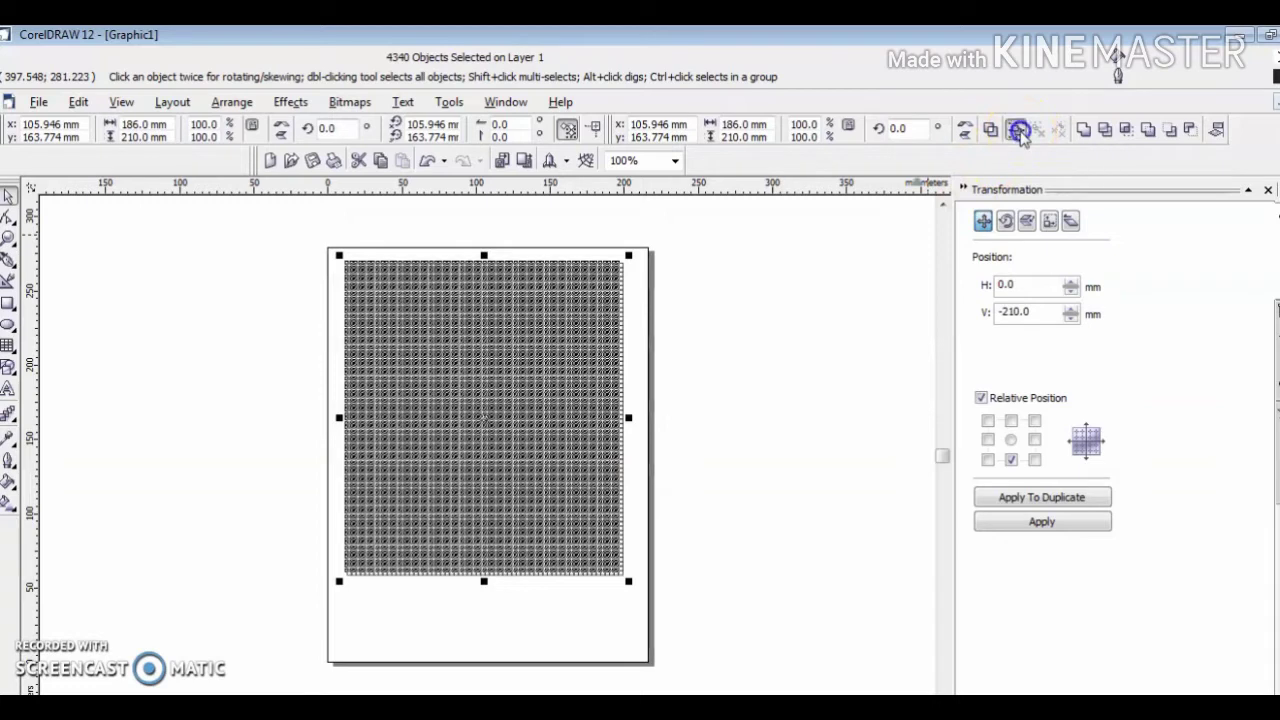
click(794, 366)
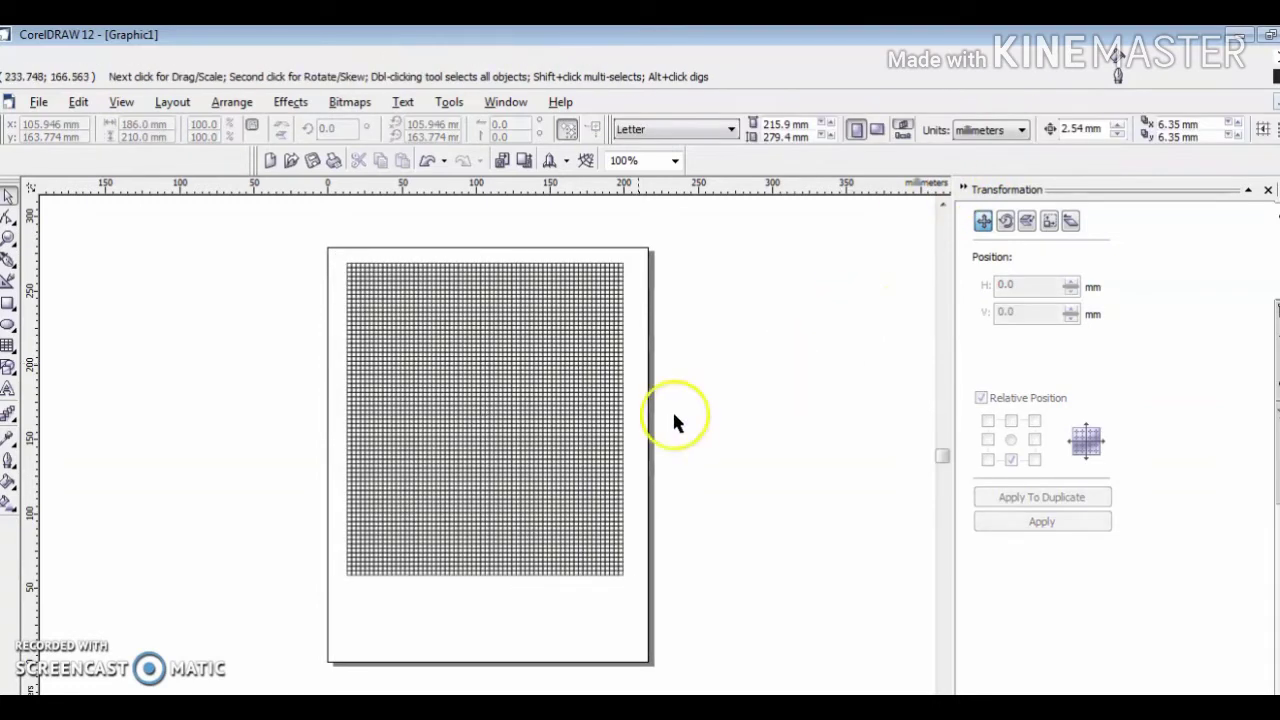
click(513, 480)
click(833, 425)
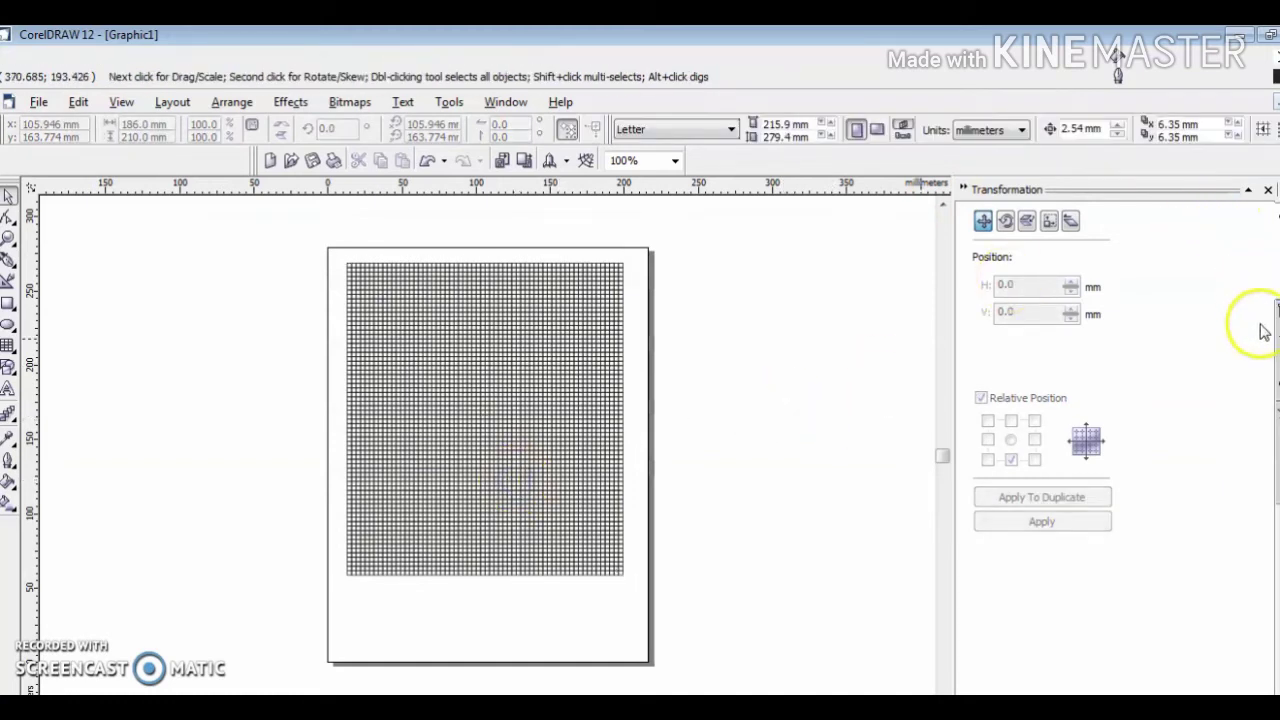
Open the Object Manager and rename Layer 1 as "grid PCB"
click(1276, 360)
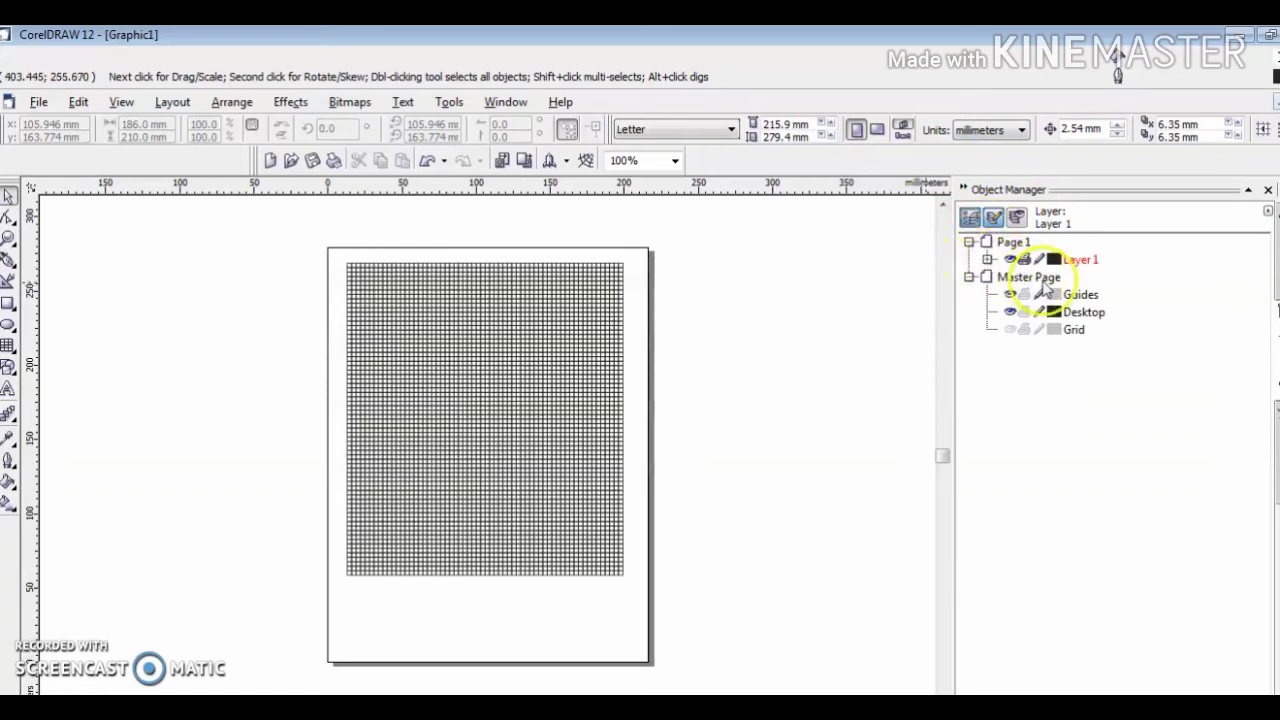
click(1080, 261)
click(1084, 264)
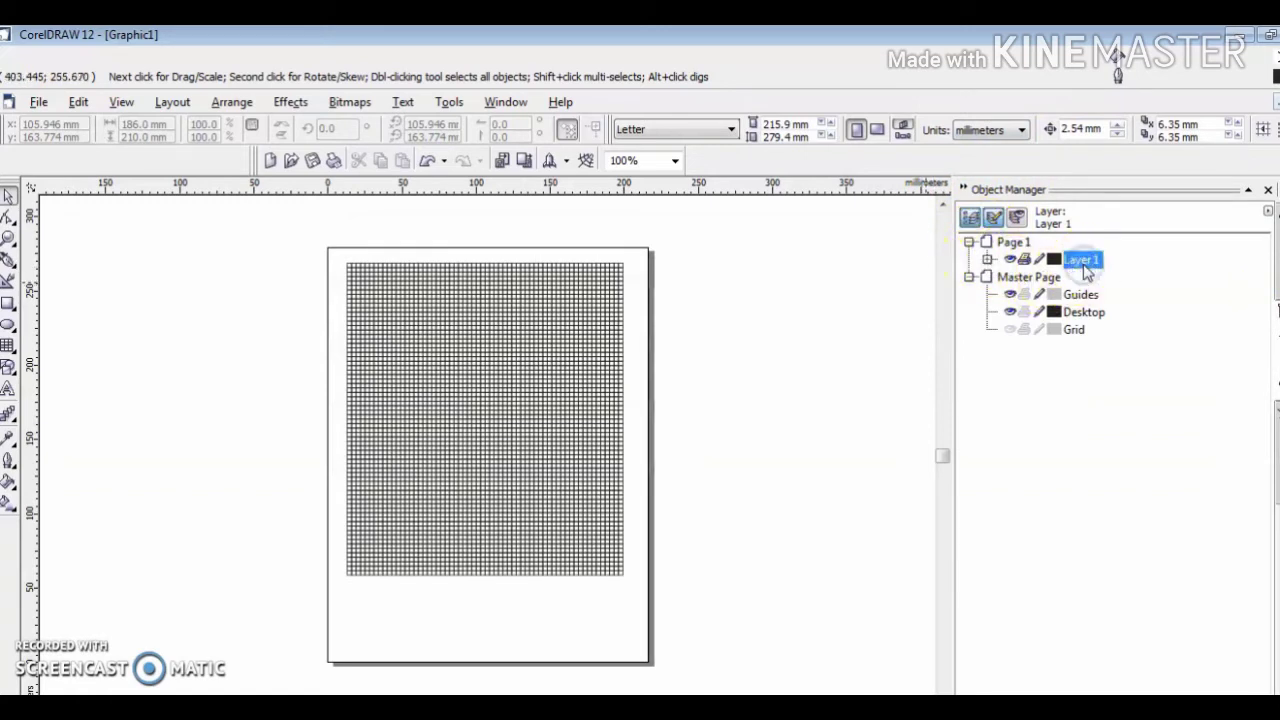
right_click(1084, 264)
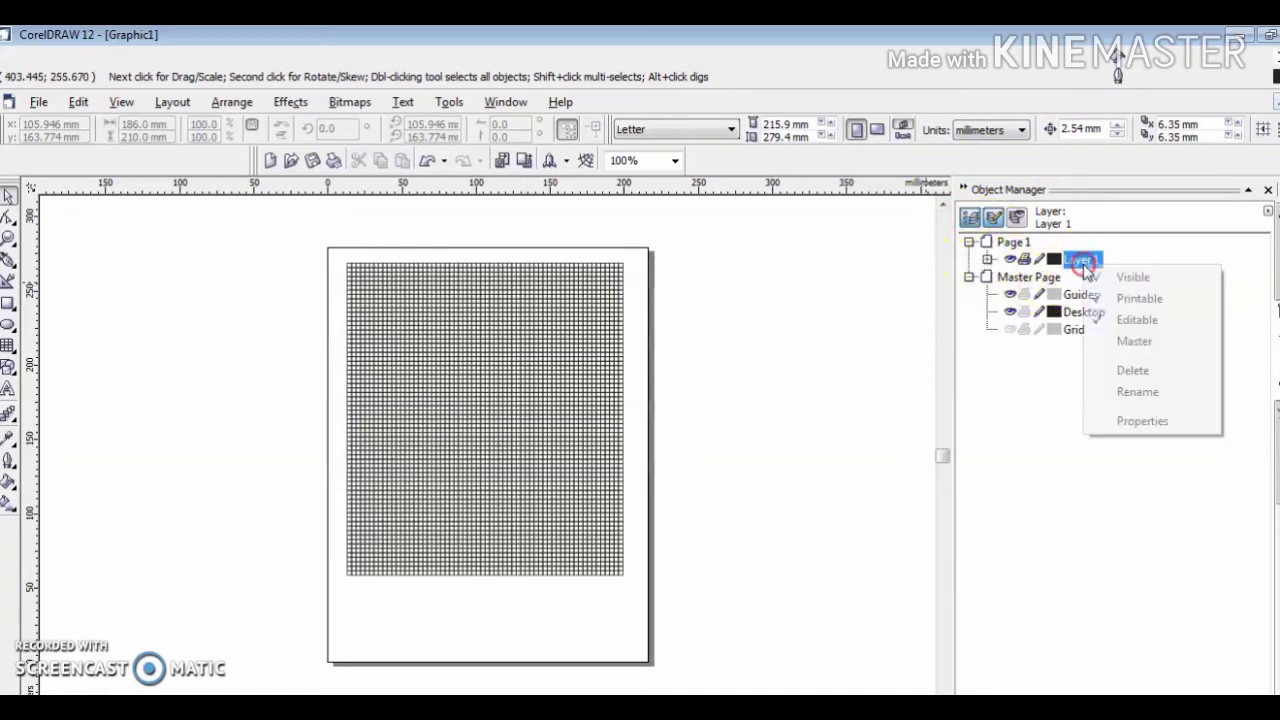
click(1137, 391)
text(grid PCB)
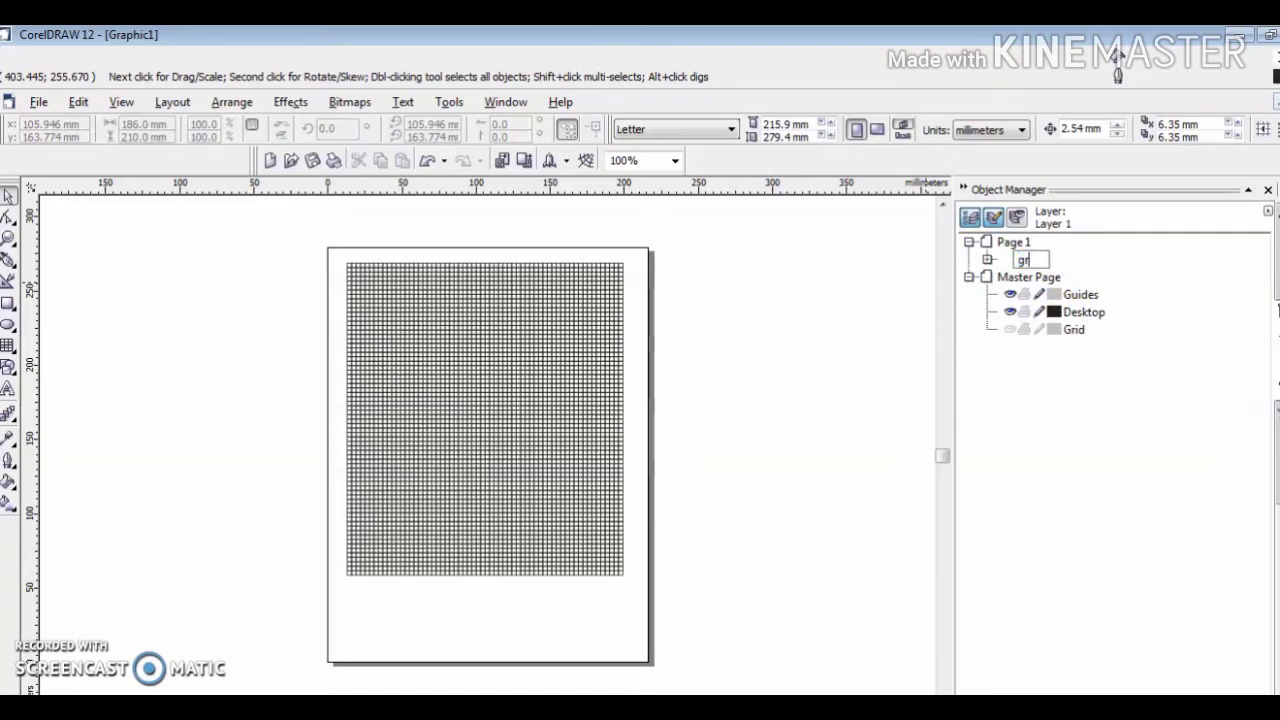
click(1150, 388)
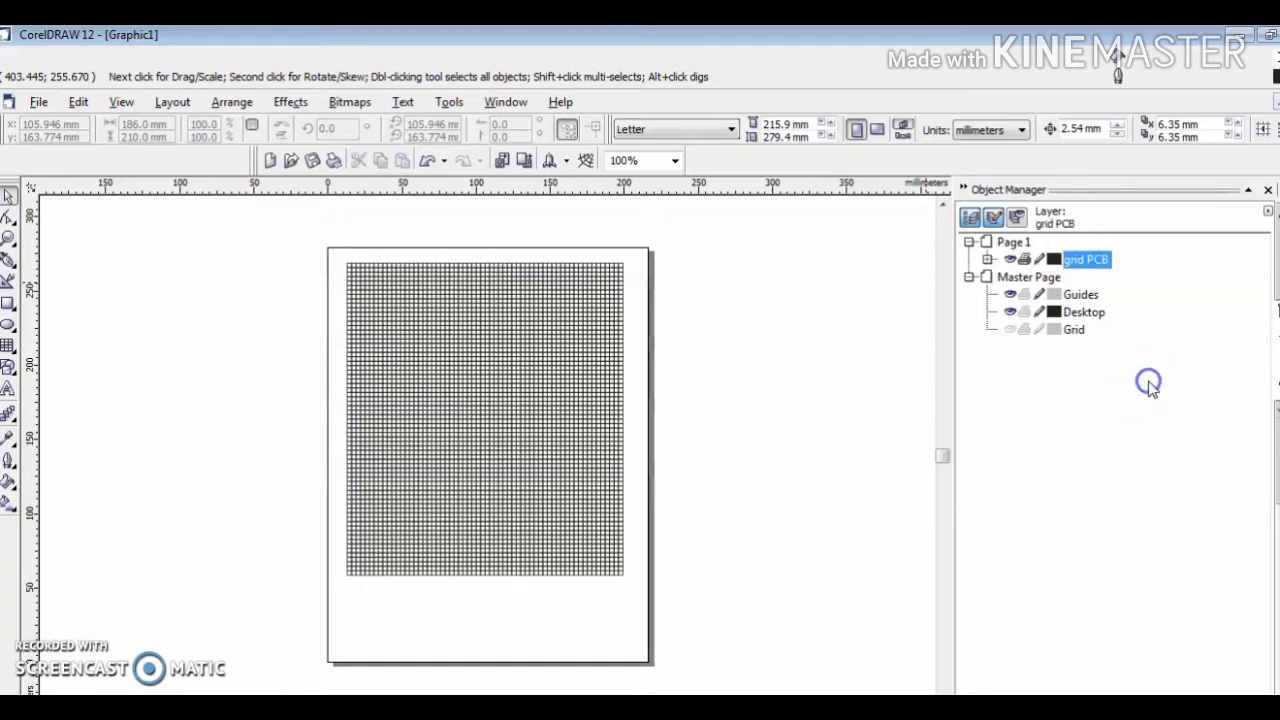
Try switching the grid PCB layer's visibility off and on, and toggle whether it is printable
click(1009, 260)
click(1009, 260)
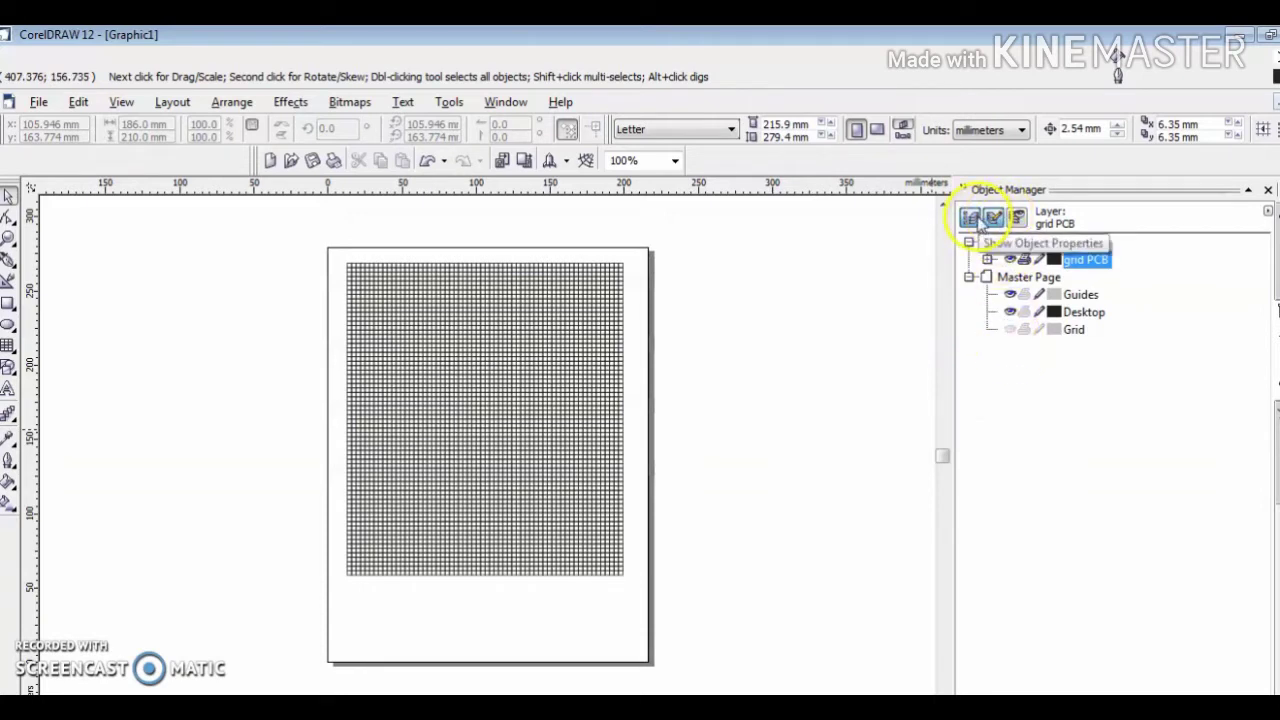
click(1024, 259)
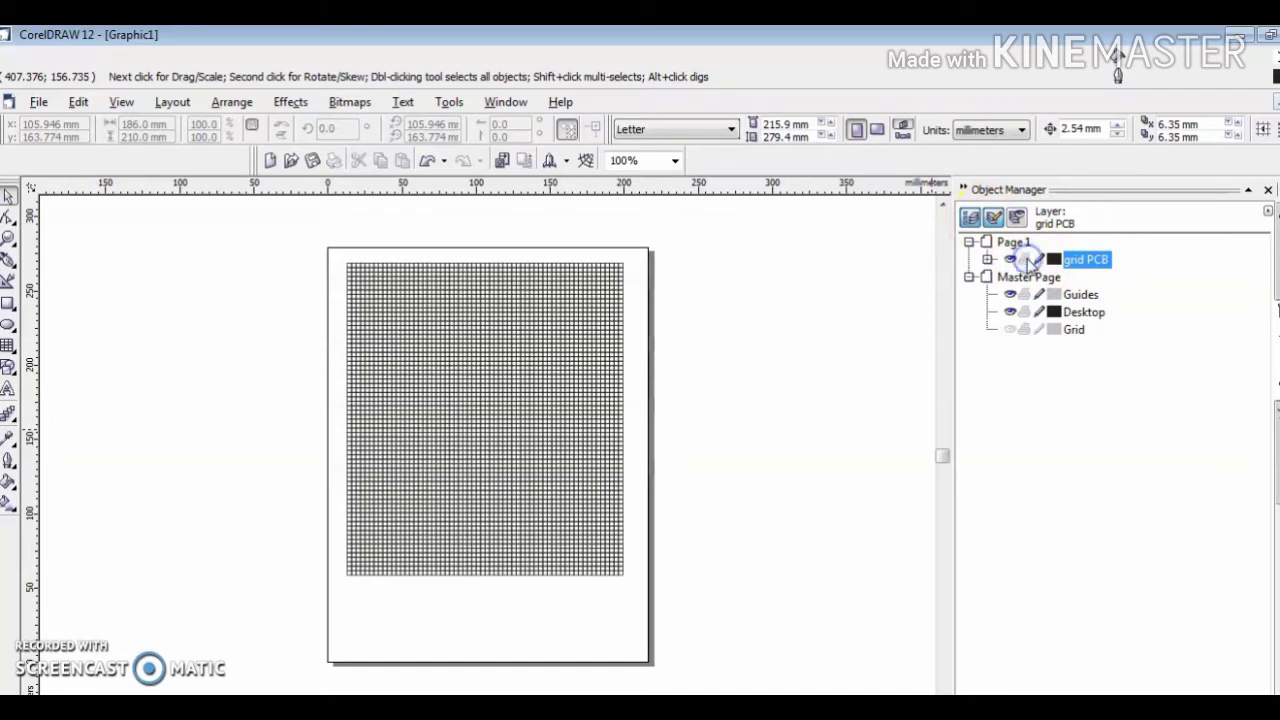
right_click(1128, 283)
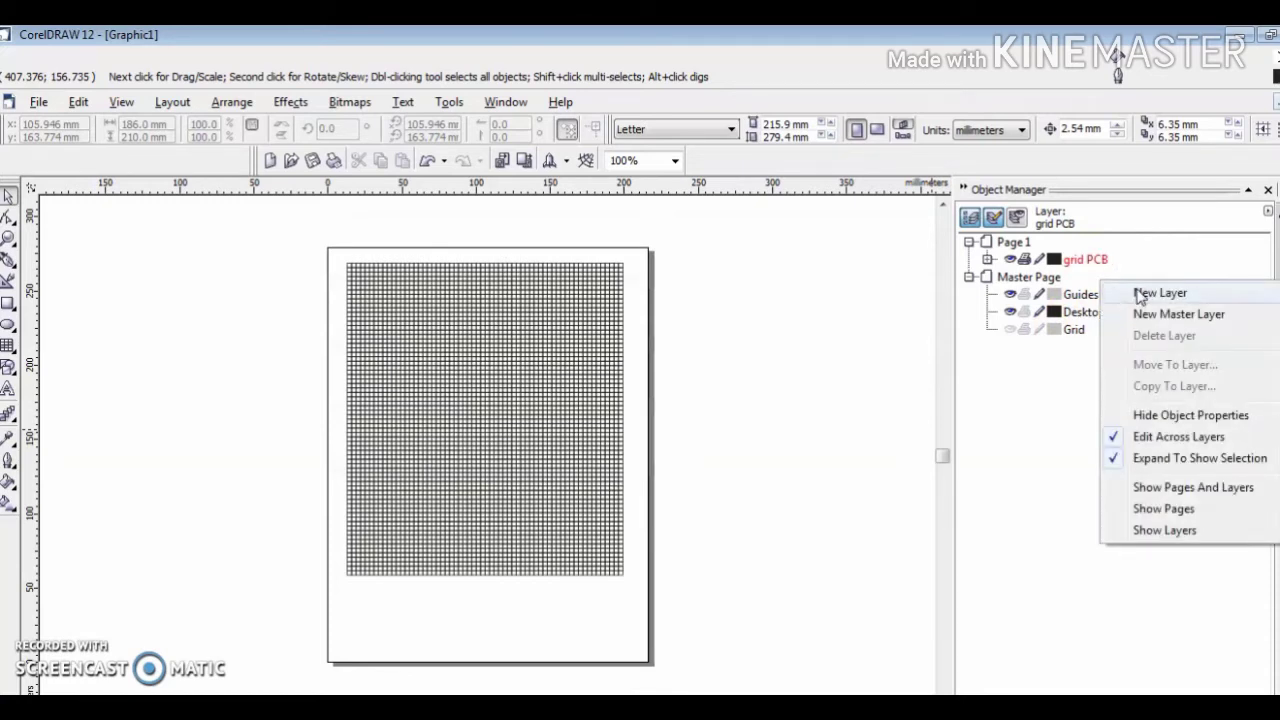
click(1057, 372)
click(1072, 285)
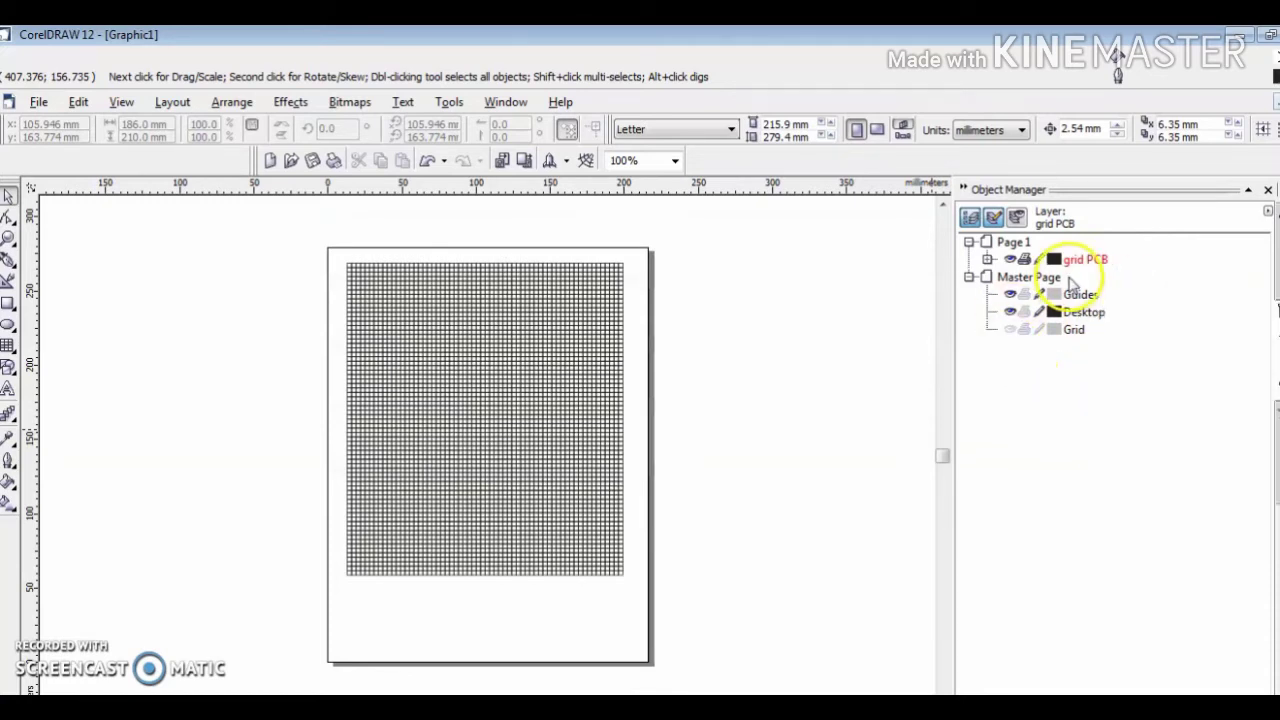
click(1086, 261)
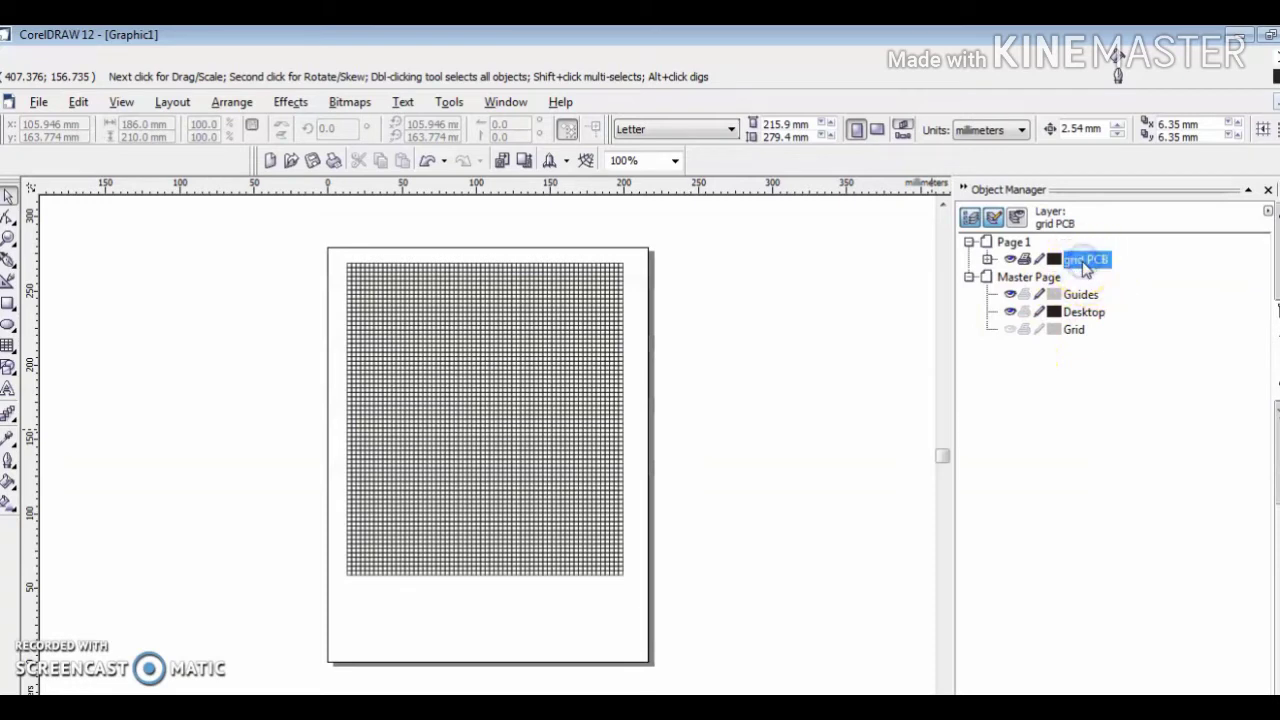
click(1086, 262)
click(1020, 244)
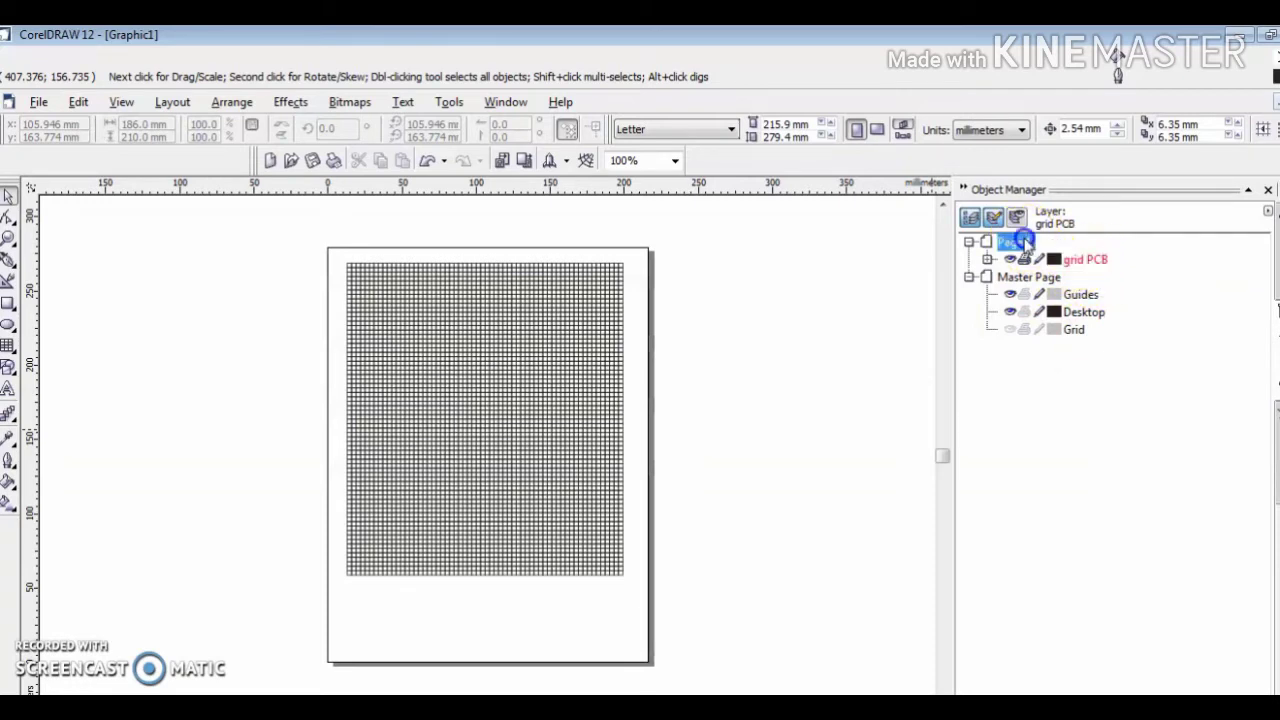
right_click(1020, 247)
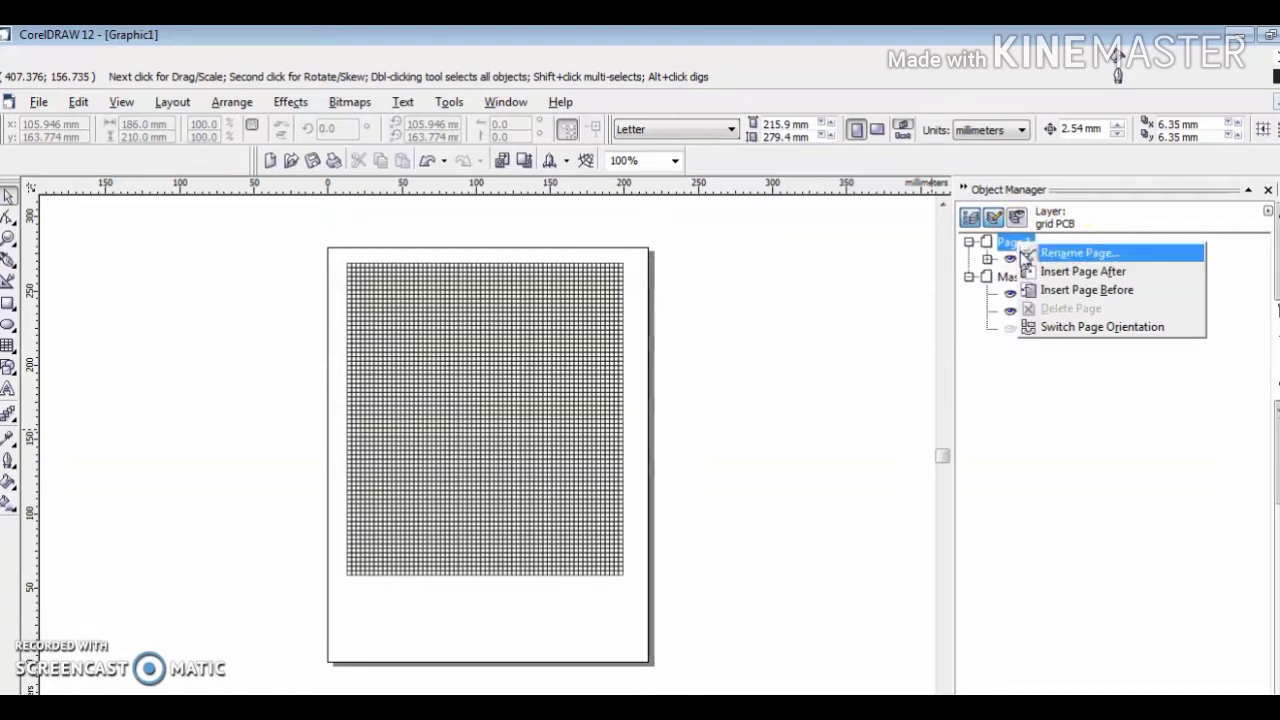
click(1000, 410)
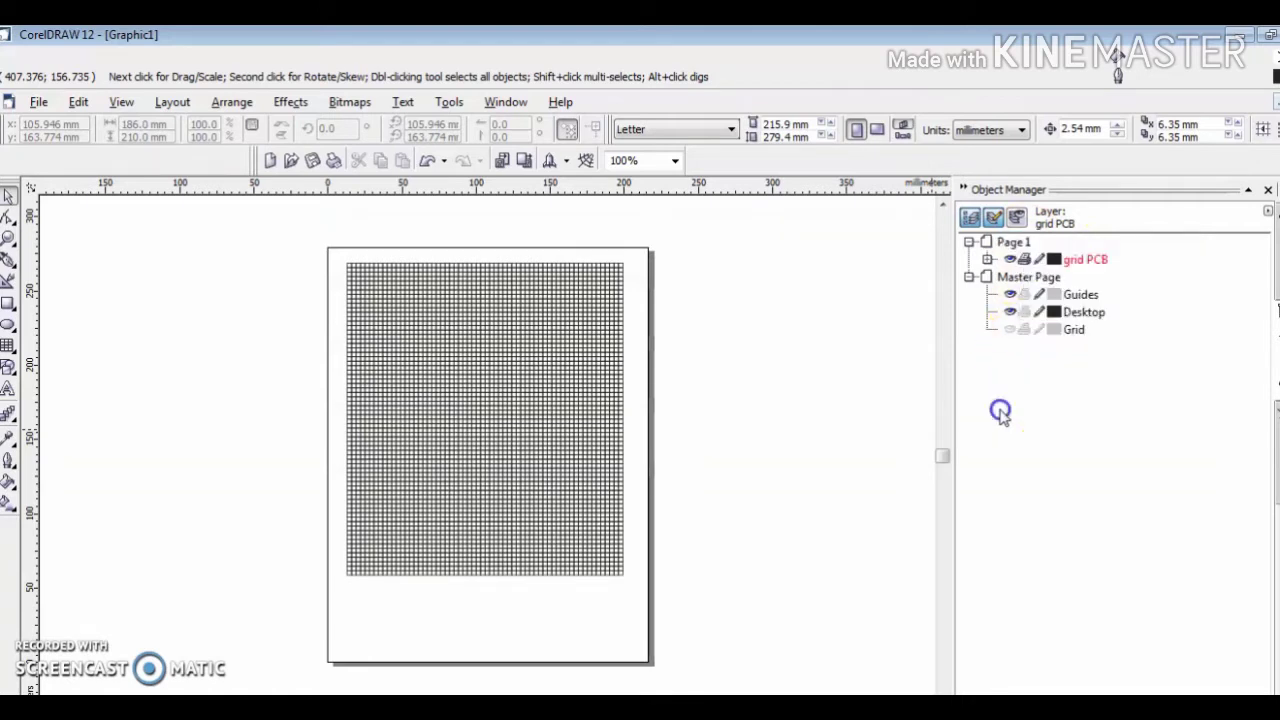
Add a new layer to Page 1 and name it "komponen"
right_click(1133, 265)
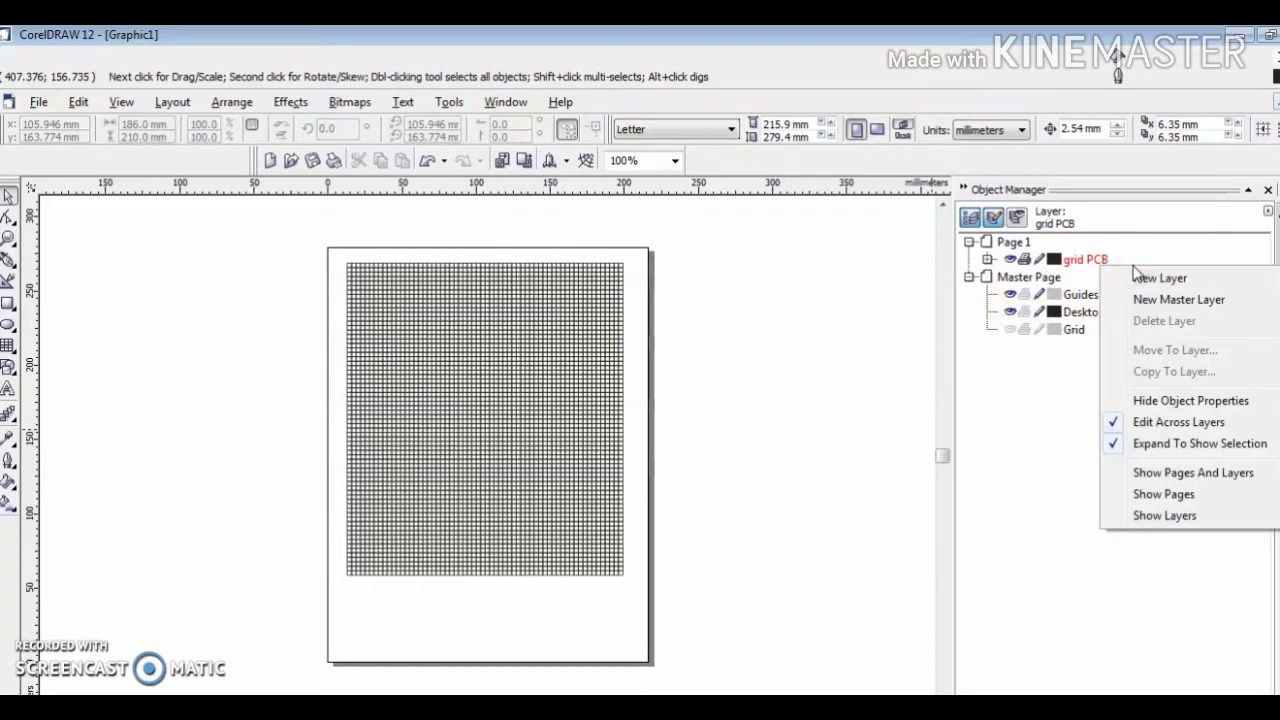
click(1135, 277)
click(1137, 283)
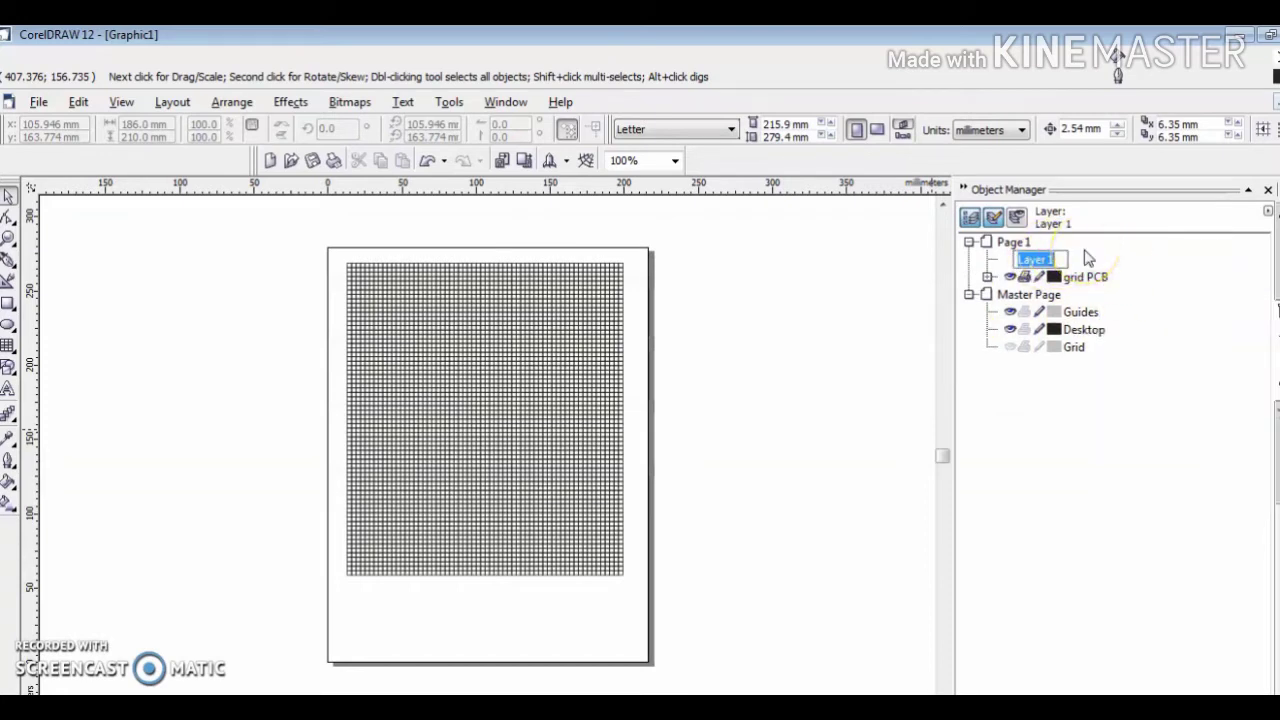
text(komponen)
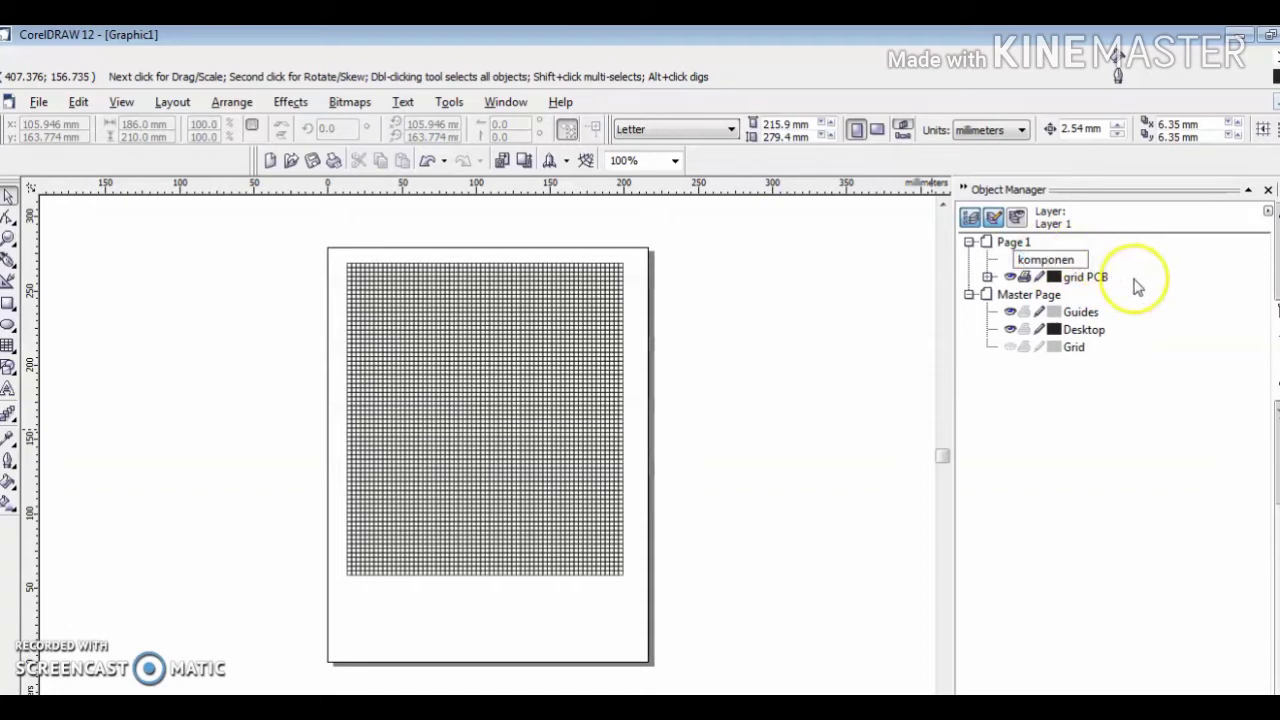
click(1136, 283)
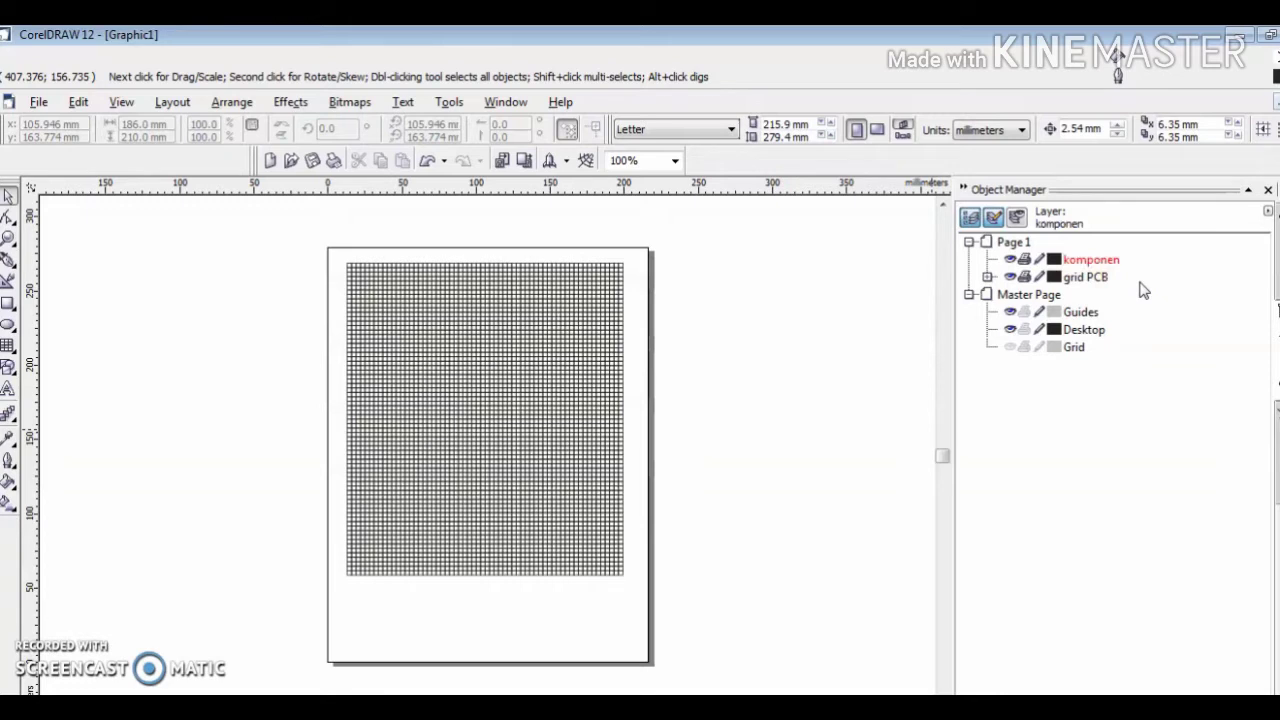
Test the grid PCB layer's visibility and leave the layer hidden, clearing the grid from the page
click(1086, 277)
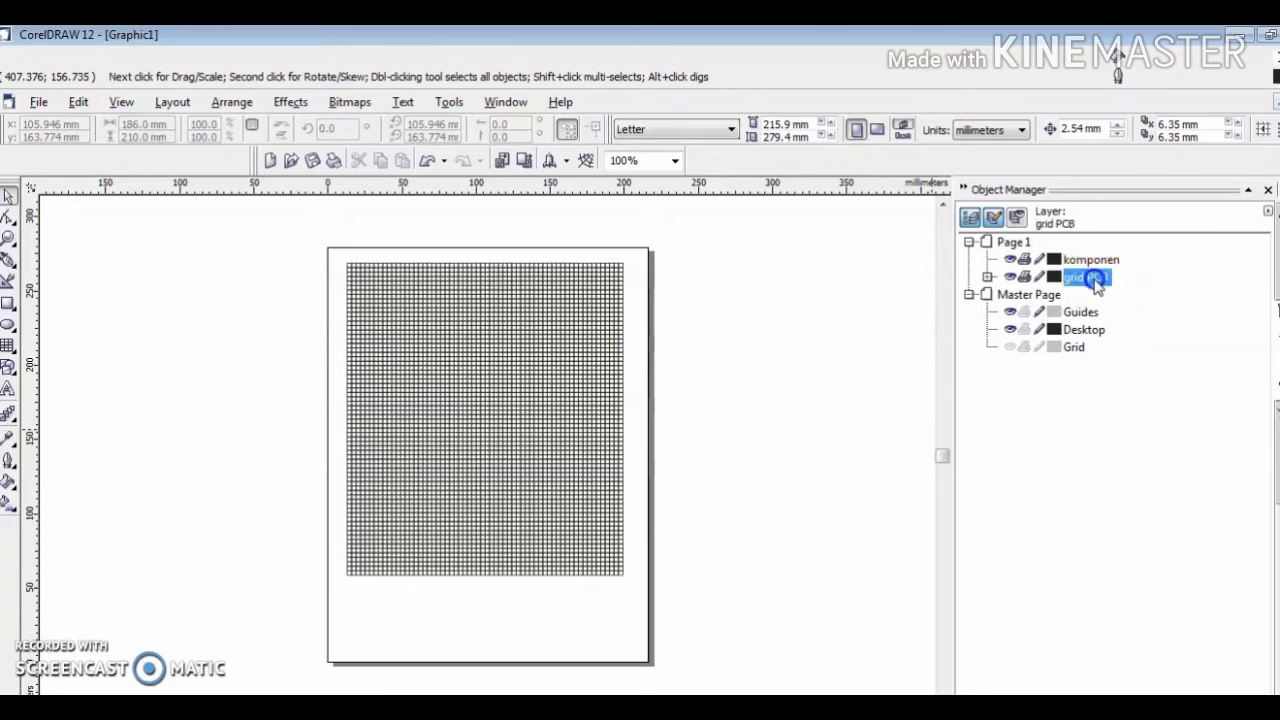
click(1012, 278)
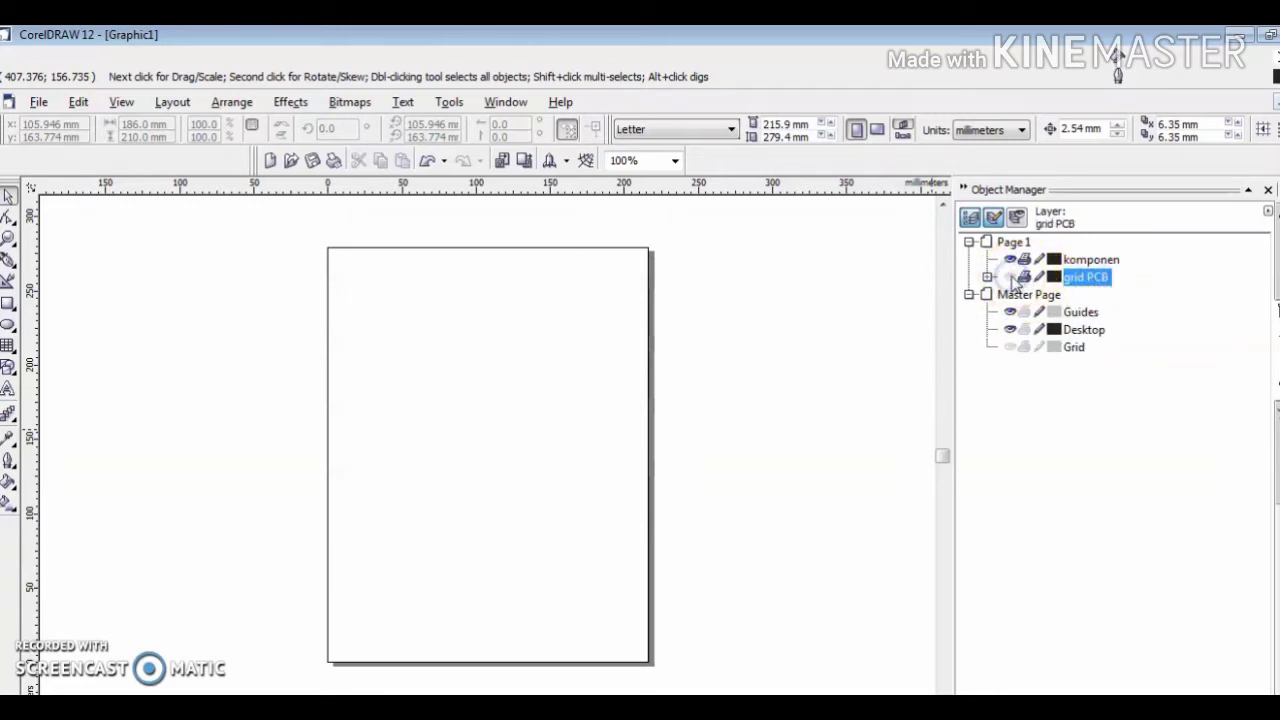
click(1010, 277)
click(1082, 261)
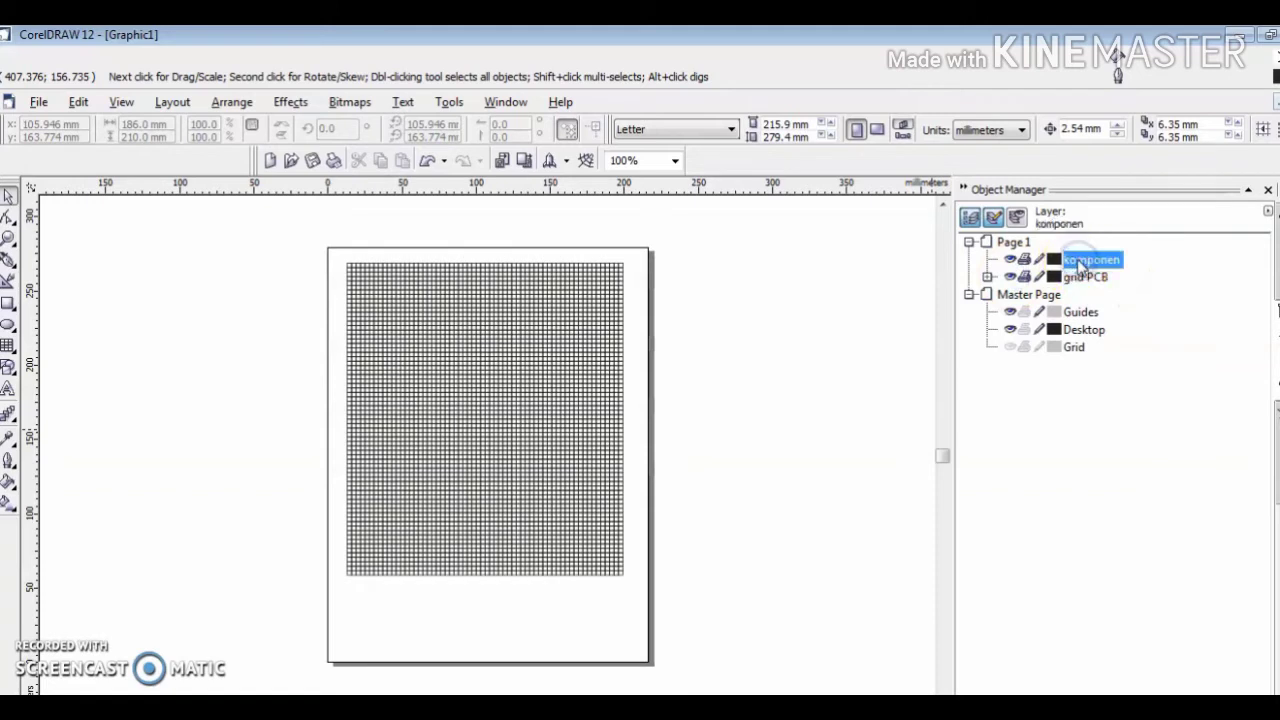
click(1082, 261)
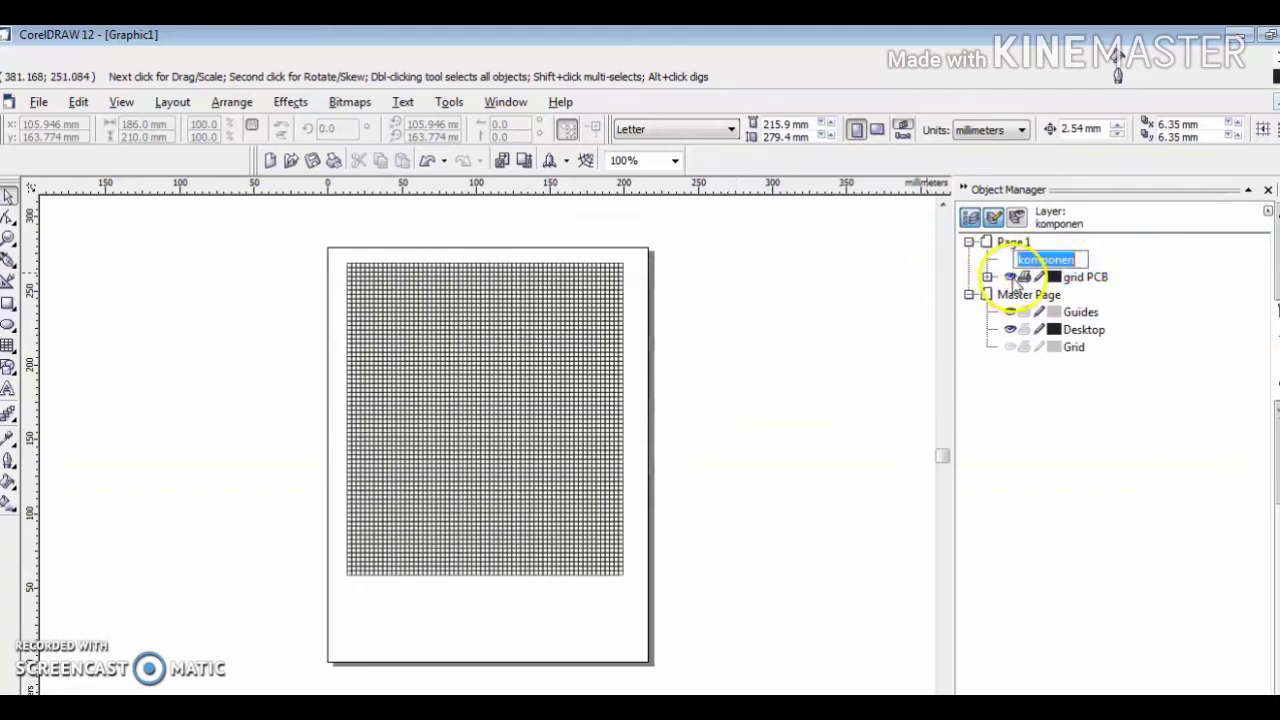
click(1010, 278)
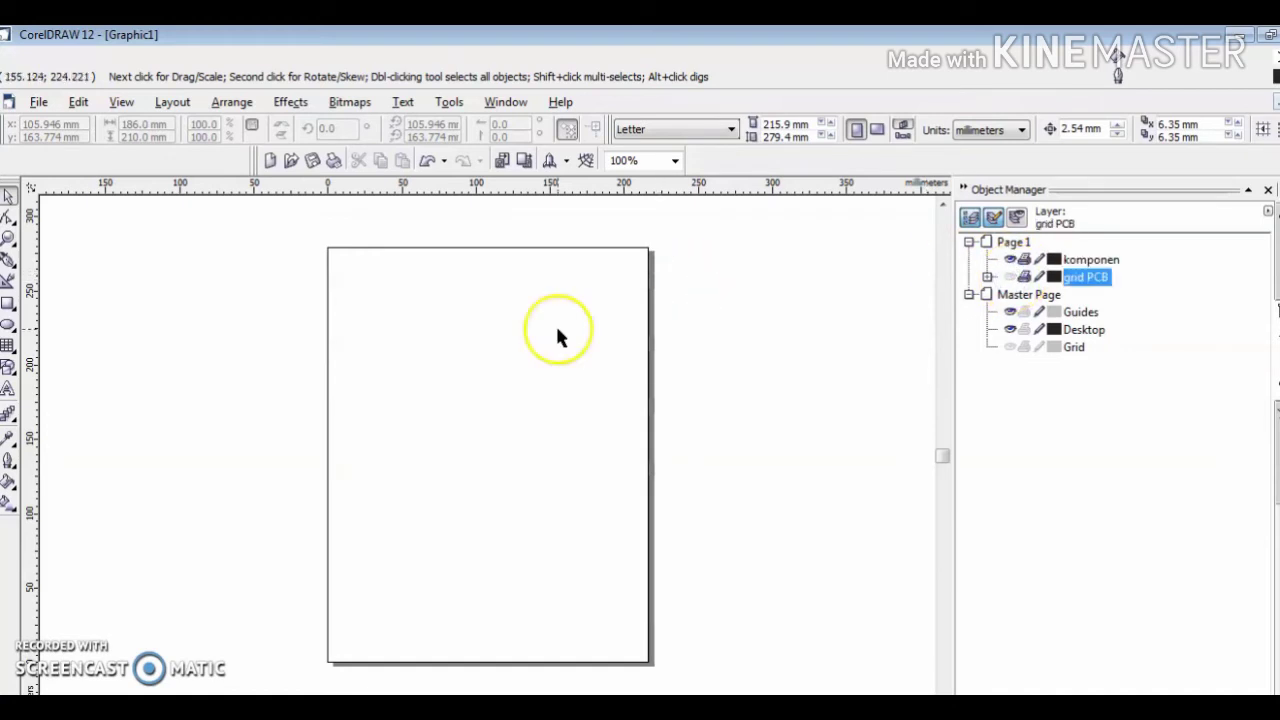
Activate the komponen layer and draw a circle about 27.5 mm in diameter in the page's upper-left area, centred at about 34.6, 219.6 mm
click(9, 325)
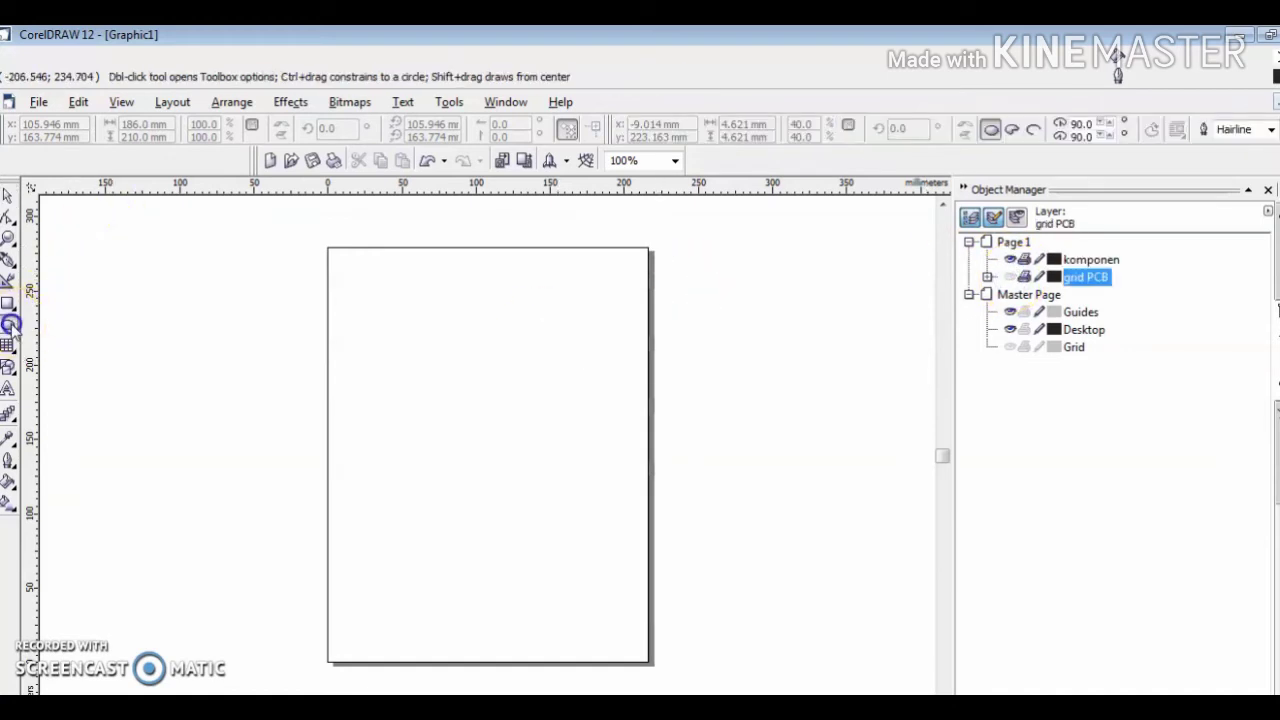
click(276, 331)
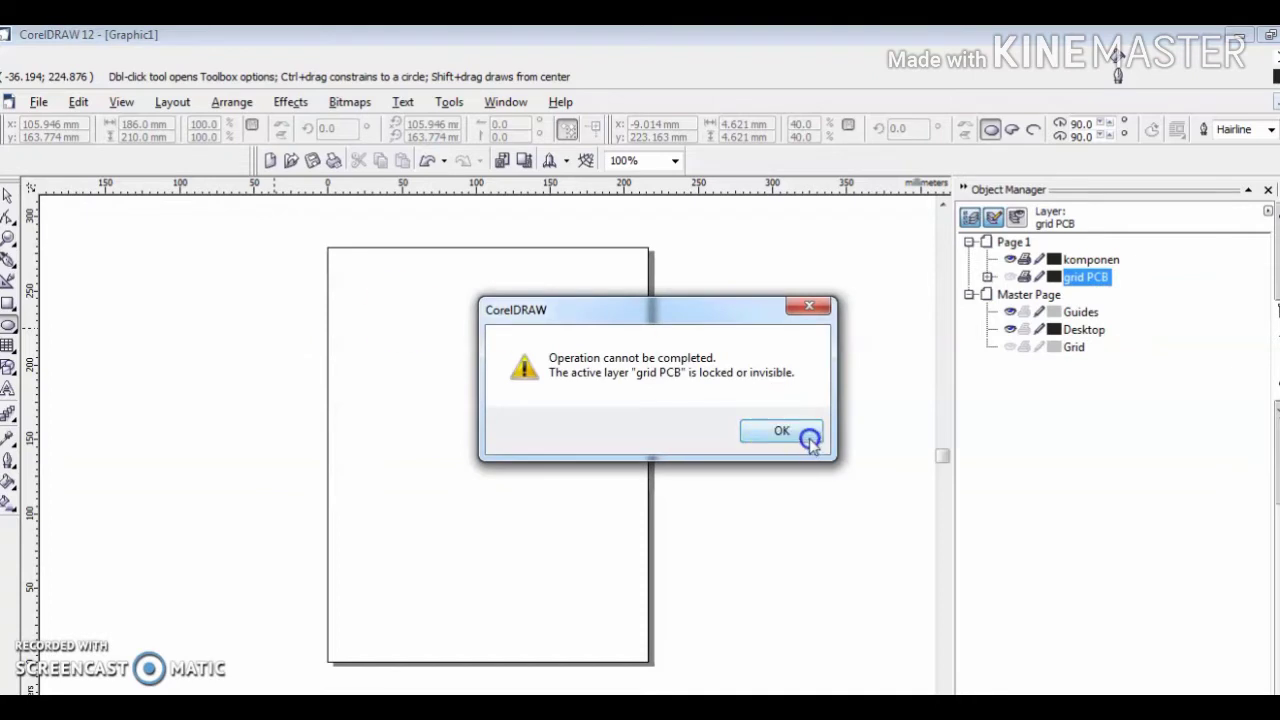
click(810, 438)
click(1090, 260)
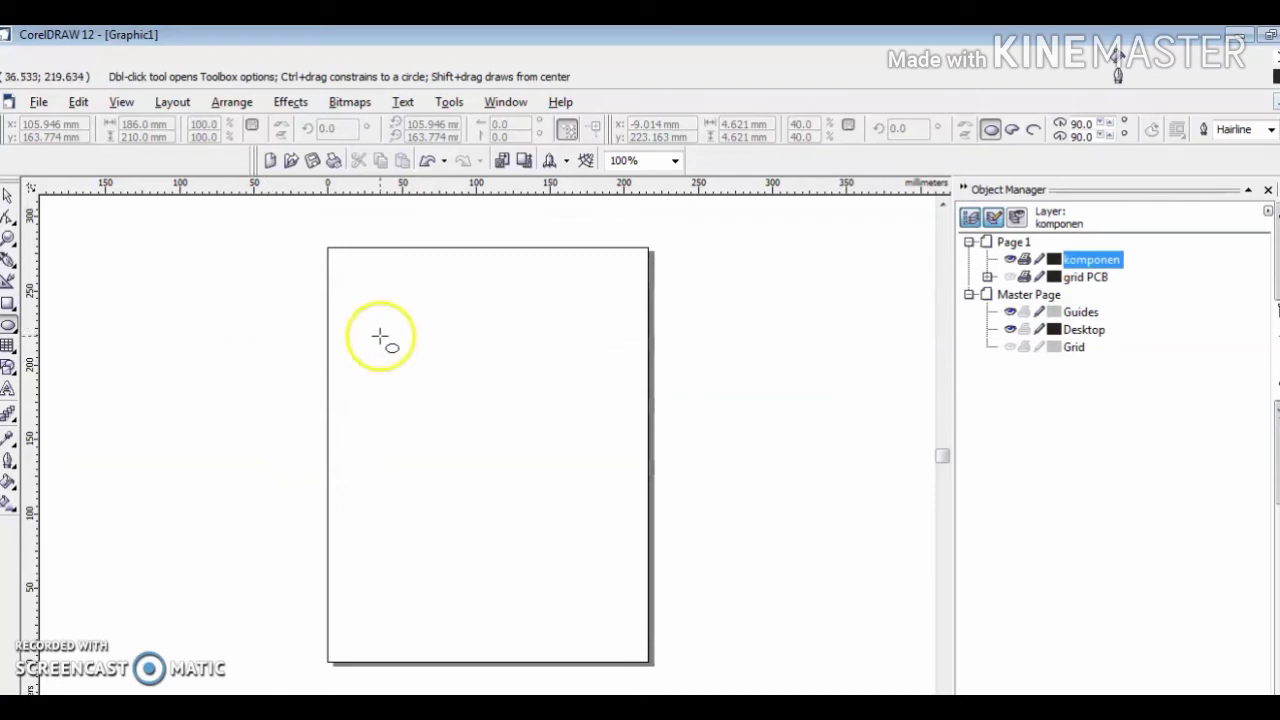
drag(380, 337, 400, 359)
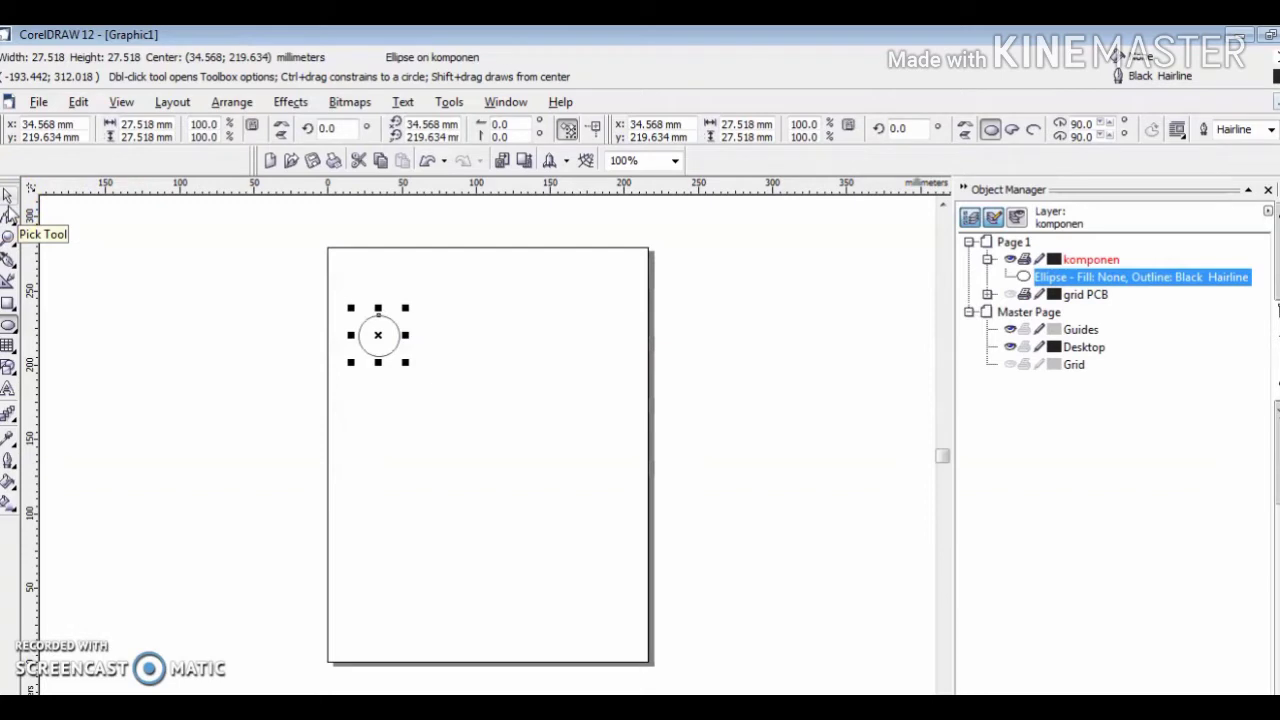
Copy and paste the circle in place, and scale the copy about its centre to about 11.8 mm in diameter, forming a concentric ring
click(9, 200)
key(ctrl+c)
key(ctrl+v)
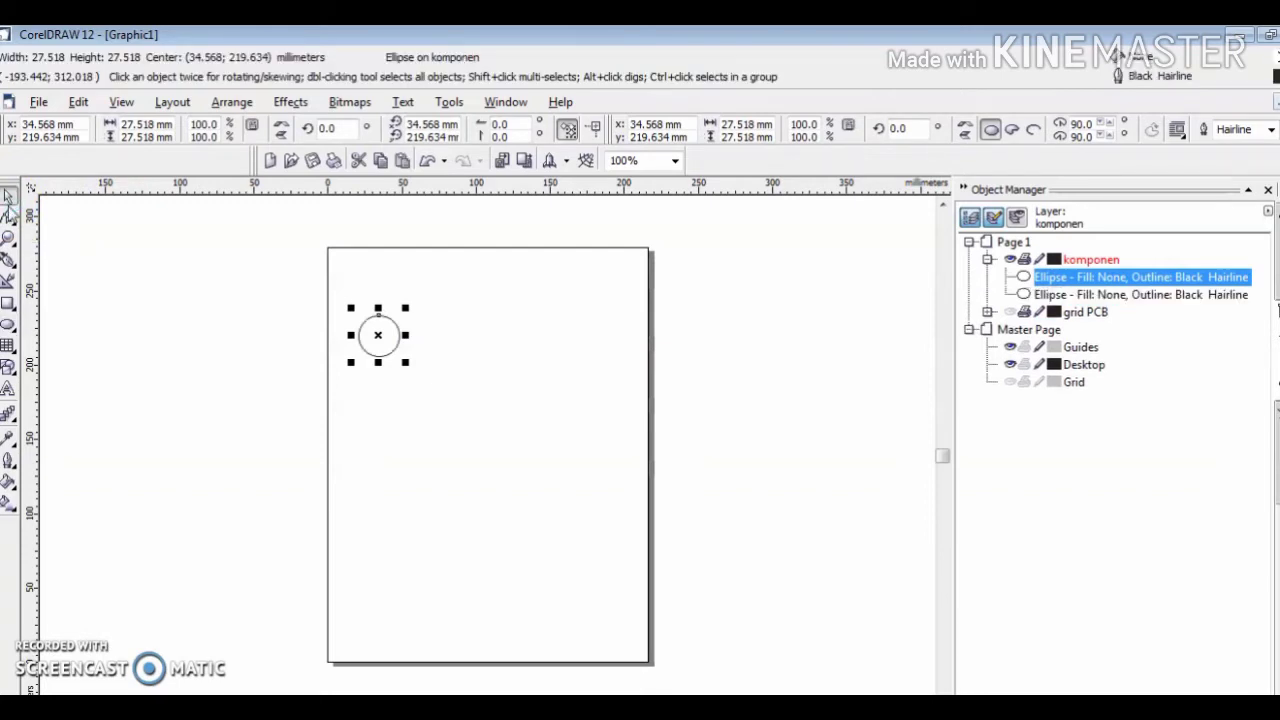
drag(404, 362, 393, 352)
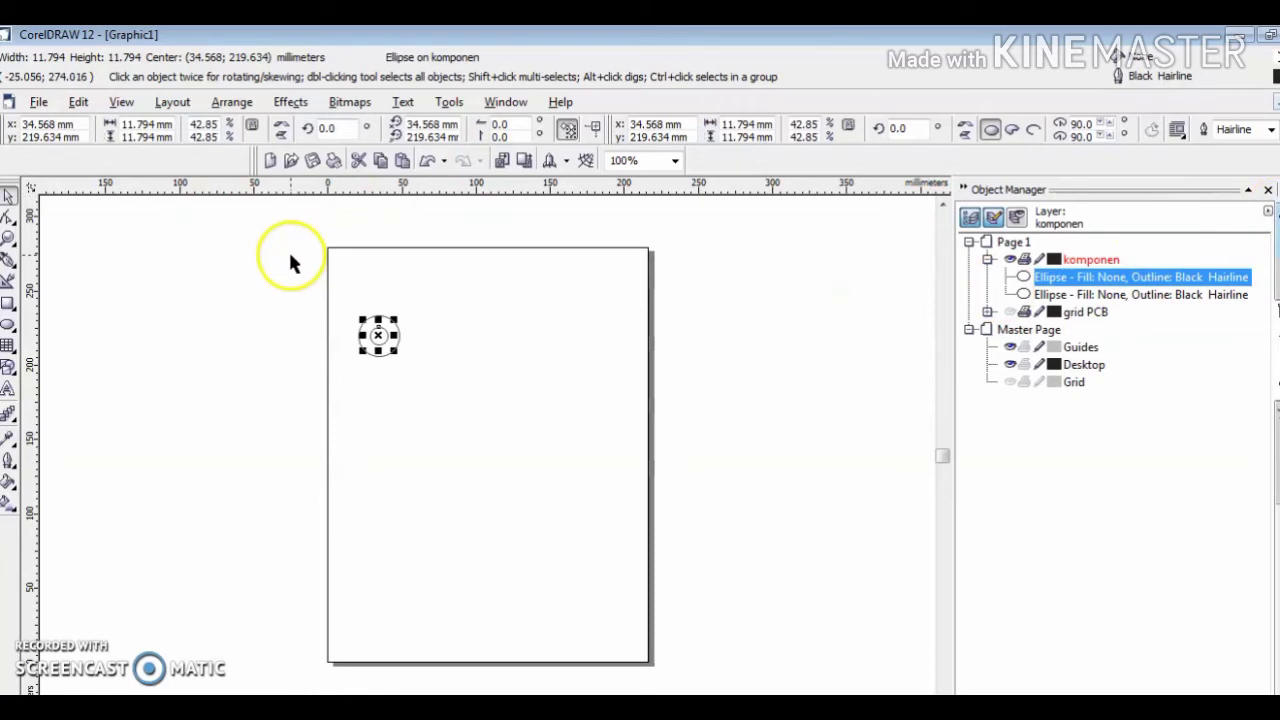
Trim the small inner circle out of the large circle and delete the leftover inner circle, leaving a ring with a hole
key(ctrl+a)
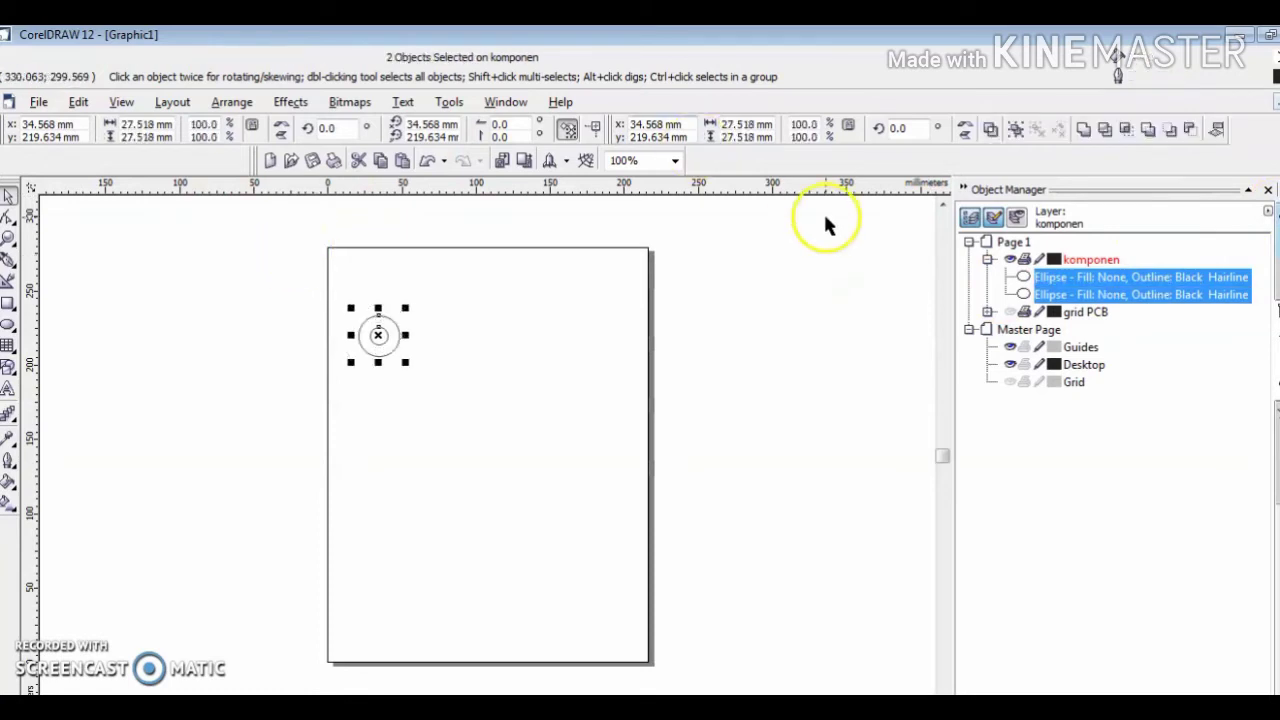
click(1104, 130)
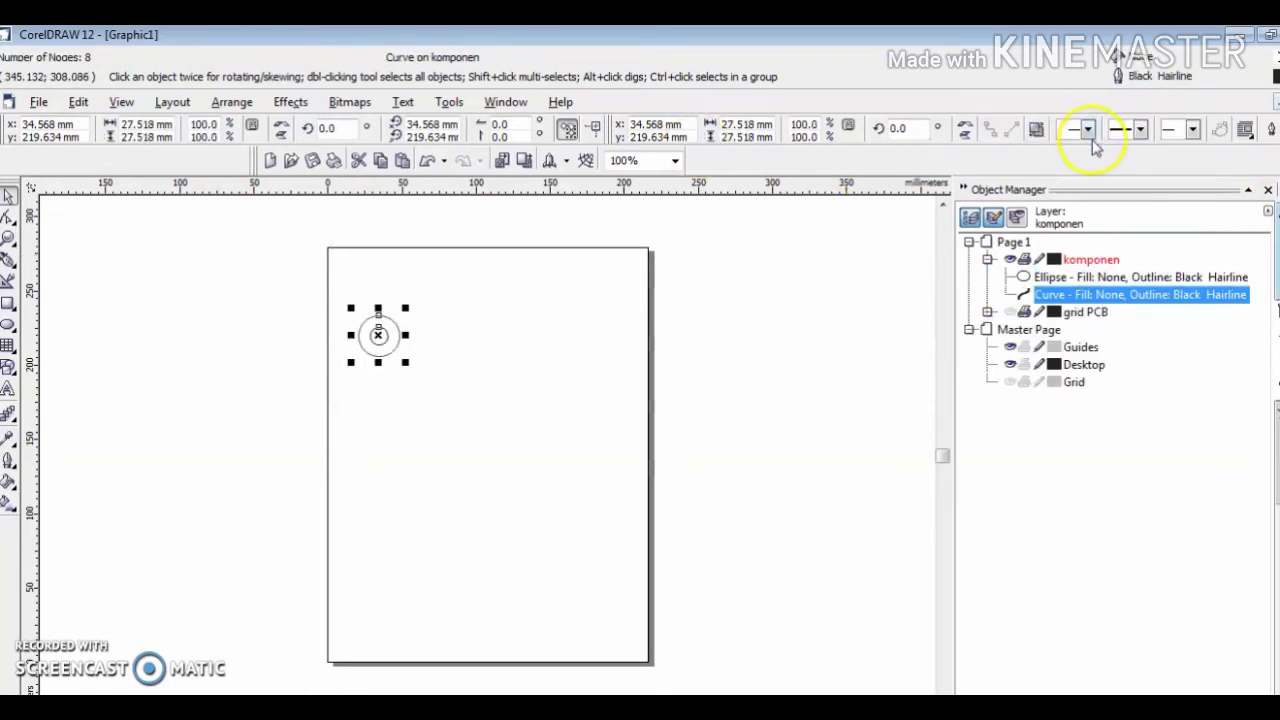
click(548, 320)
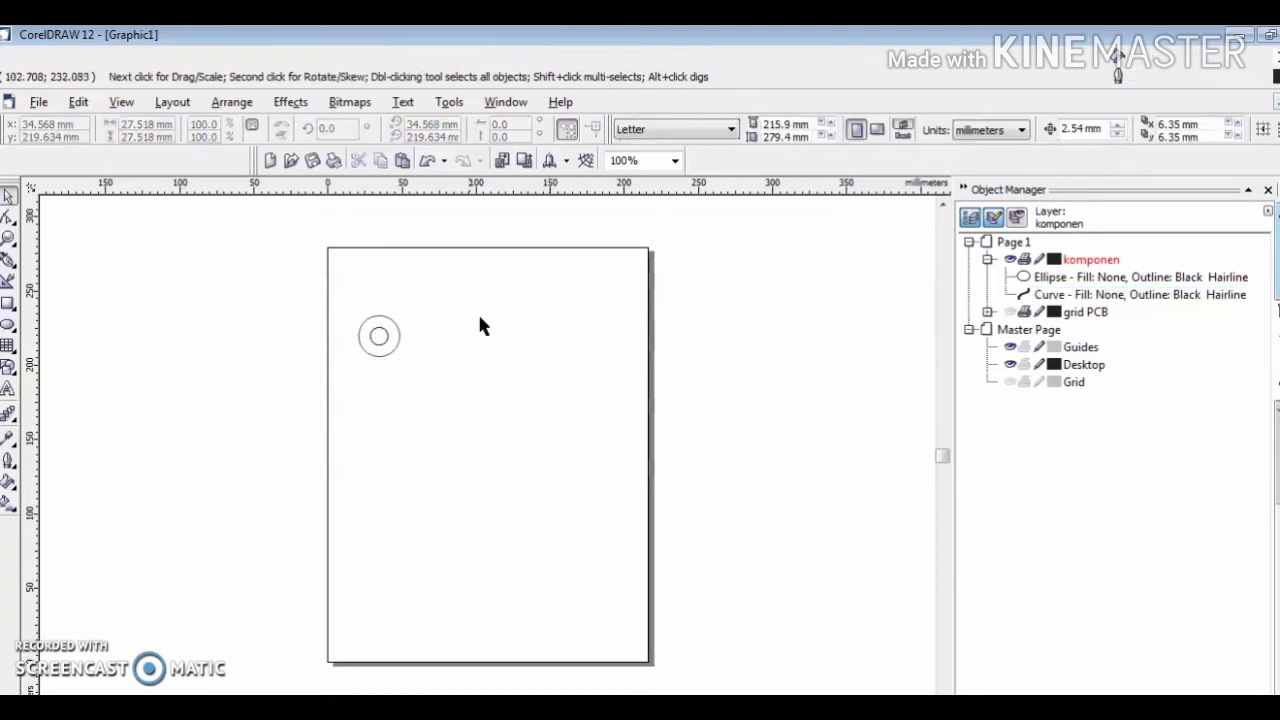
click(375, 344)
key(Delete)
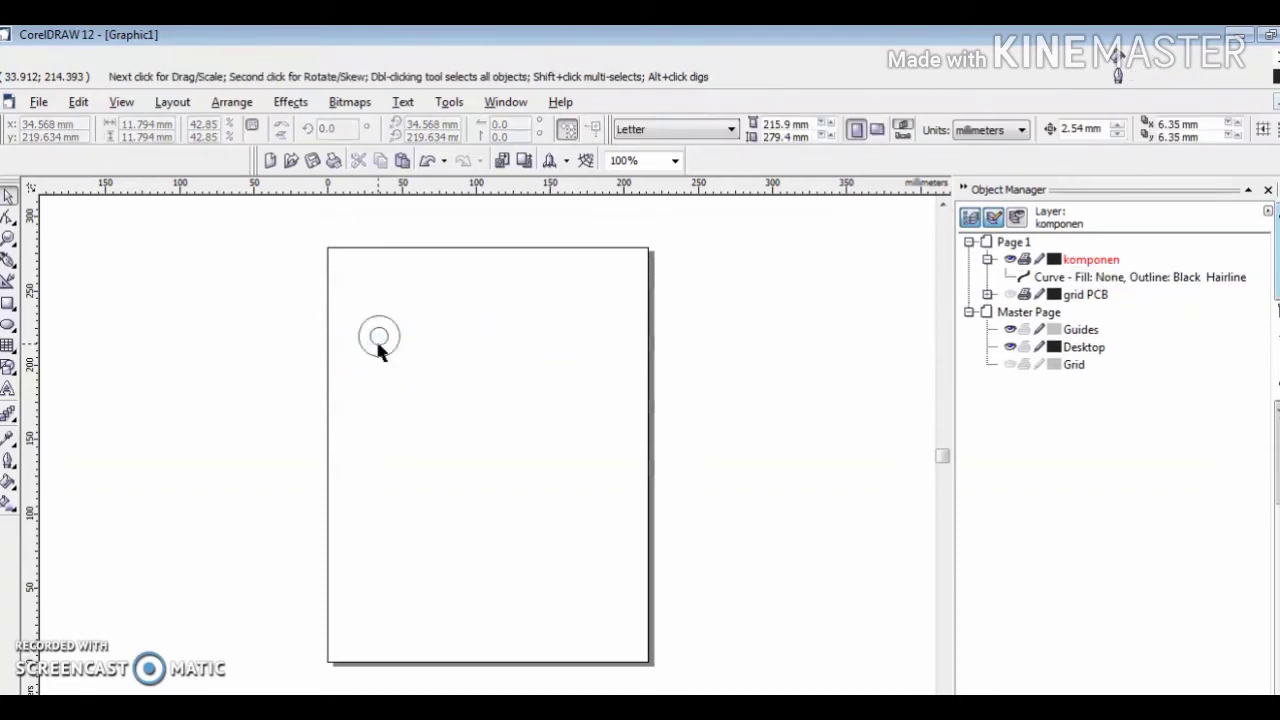
Fill the ring with black and move it off the page's left side, to about -67, 222.3 mm
click(377, 344)
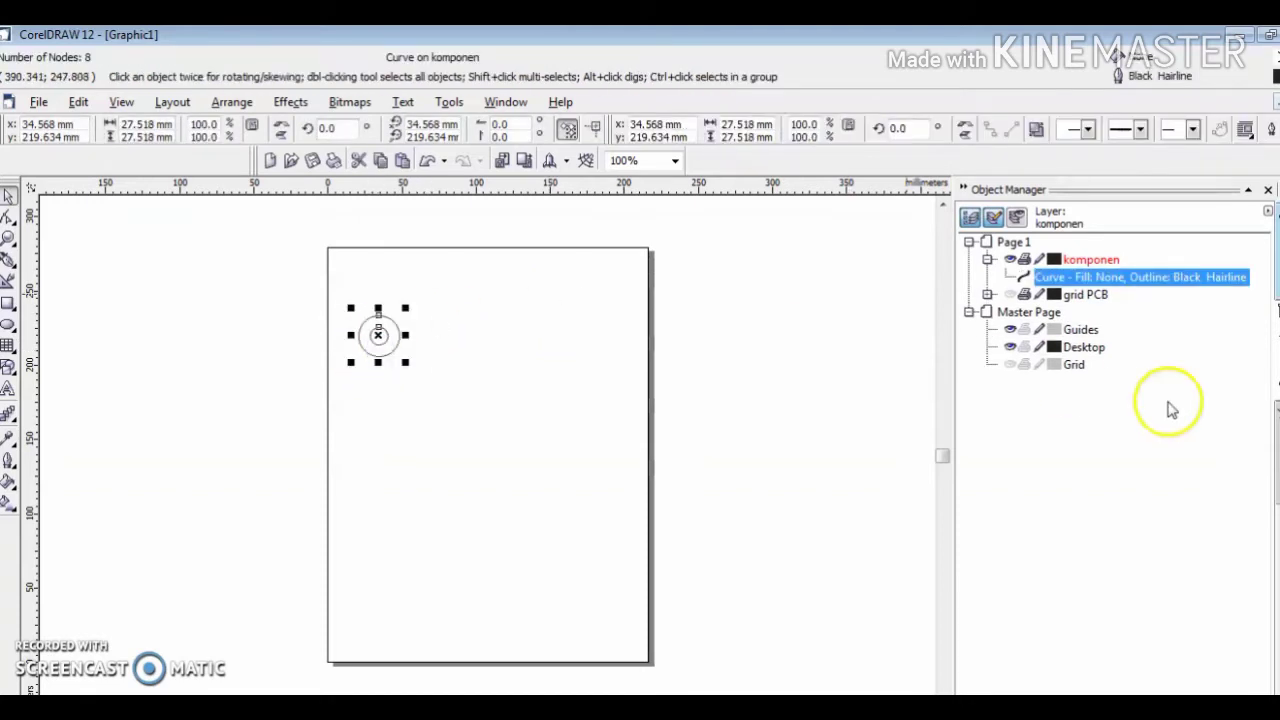
click(1276, 75)
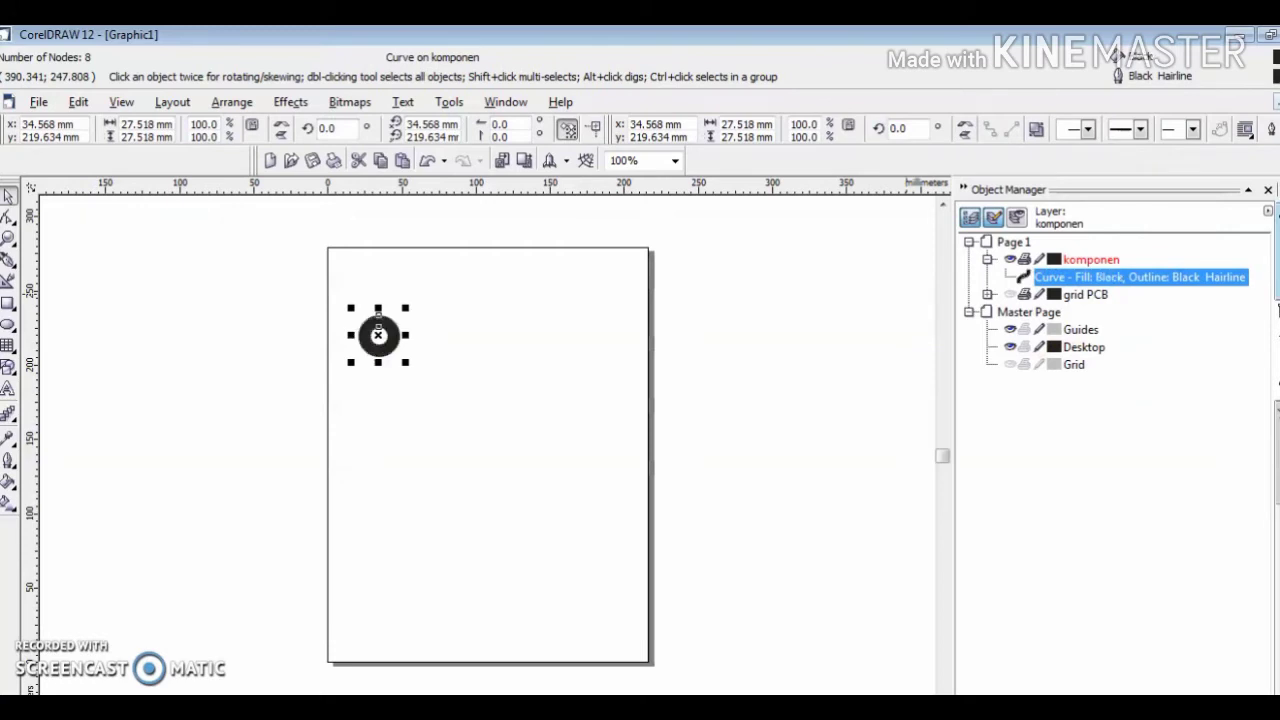
drag(376, 335, 228, 333)
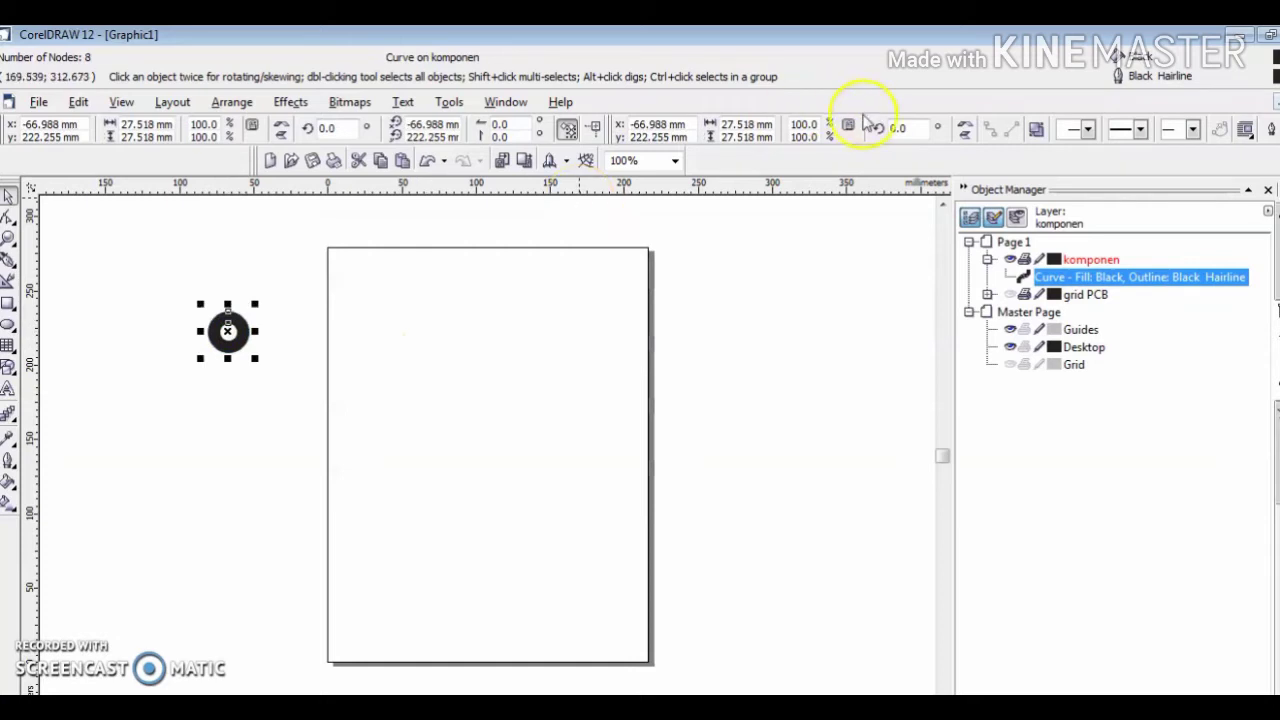
Make a copy of the black ring resized to 2.5 mm wide and 2.5 mm high
drag(757, 124, 686, 134)
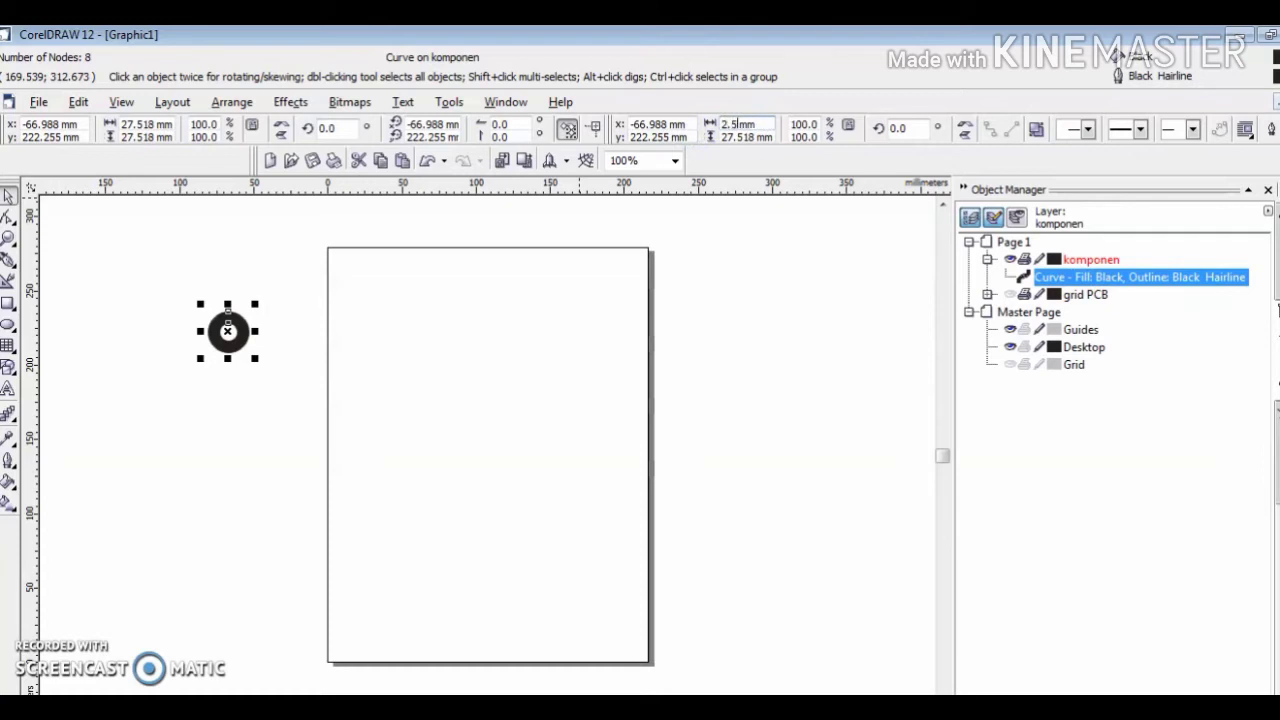
click(752, 136)
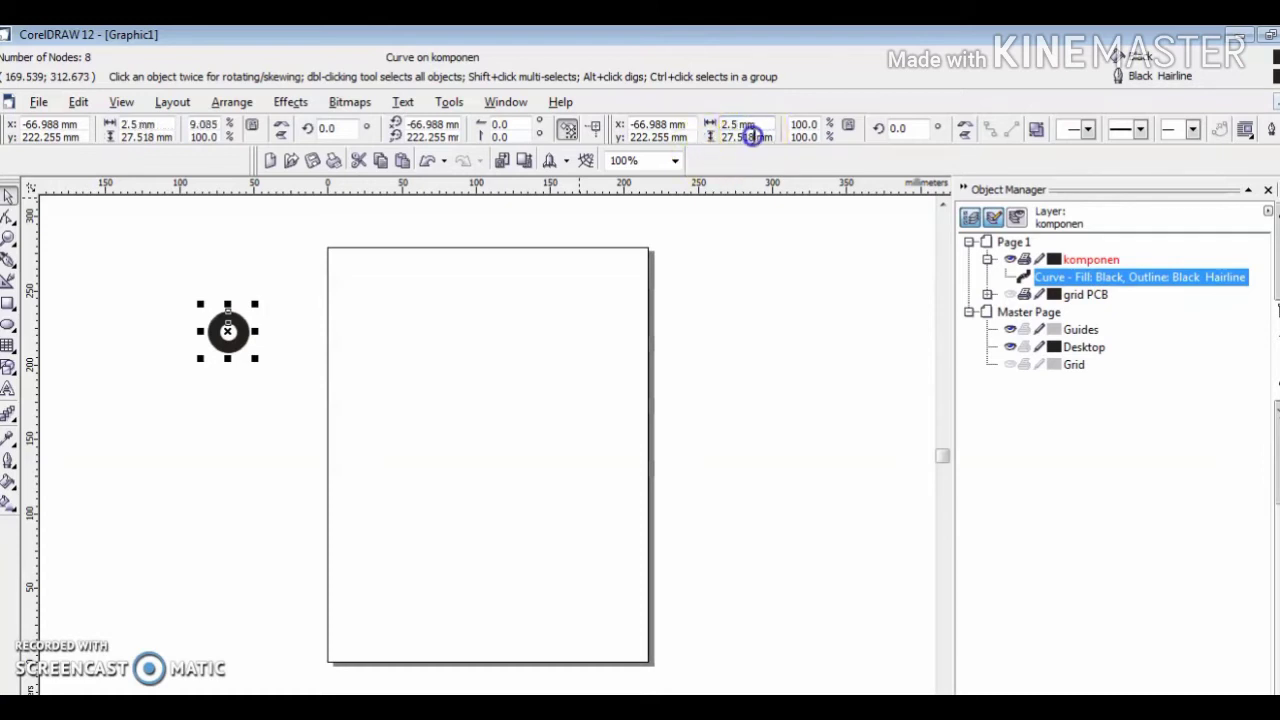
drag(752, 136, 722, 136)
text(2.5)
key(Return)
key(KP_Add)
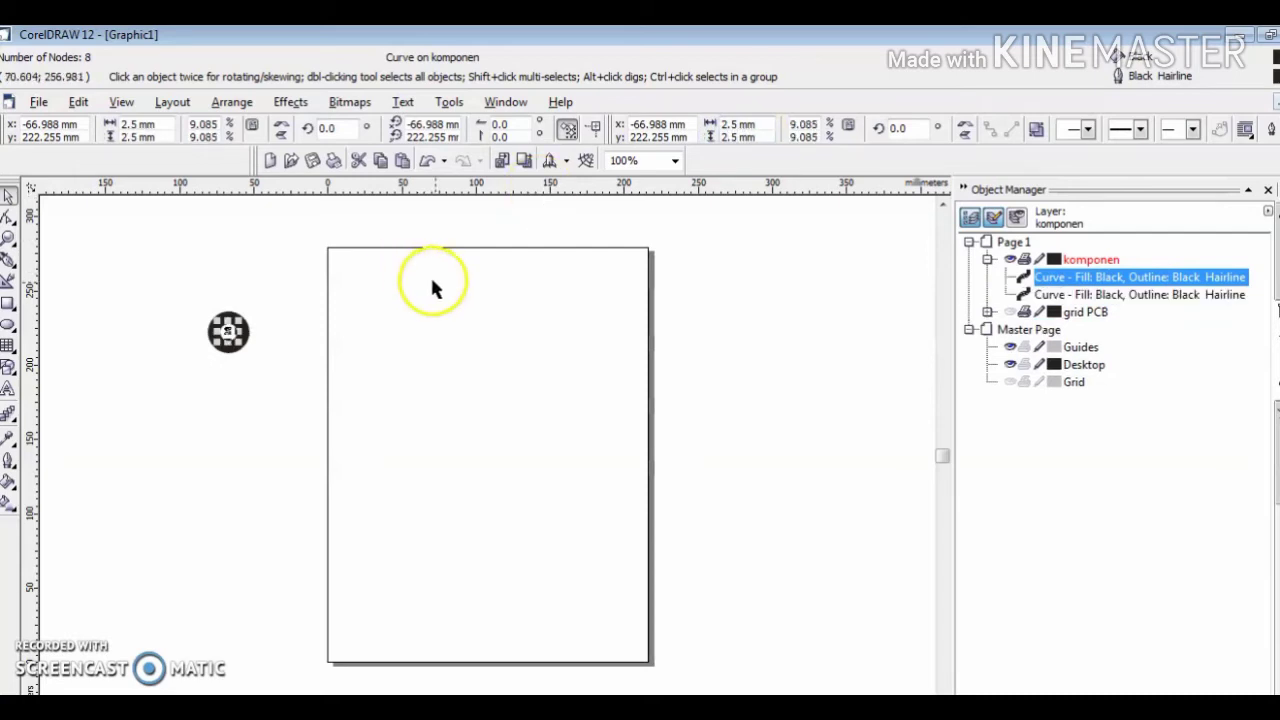
Delete the large original ring from the komponen layer
click(305, 380)
click(235, 350)
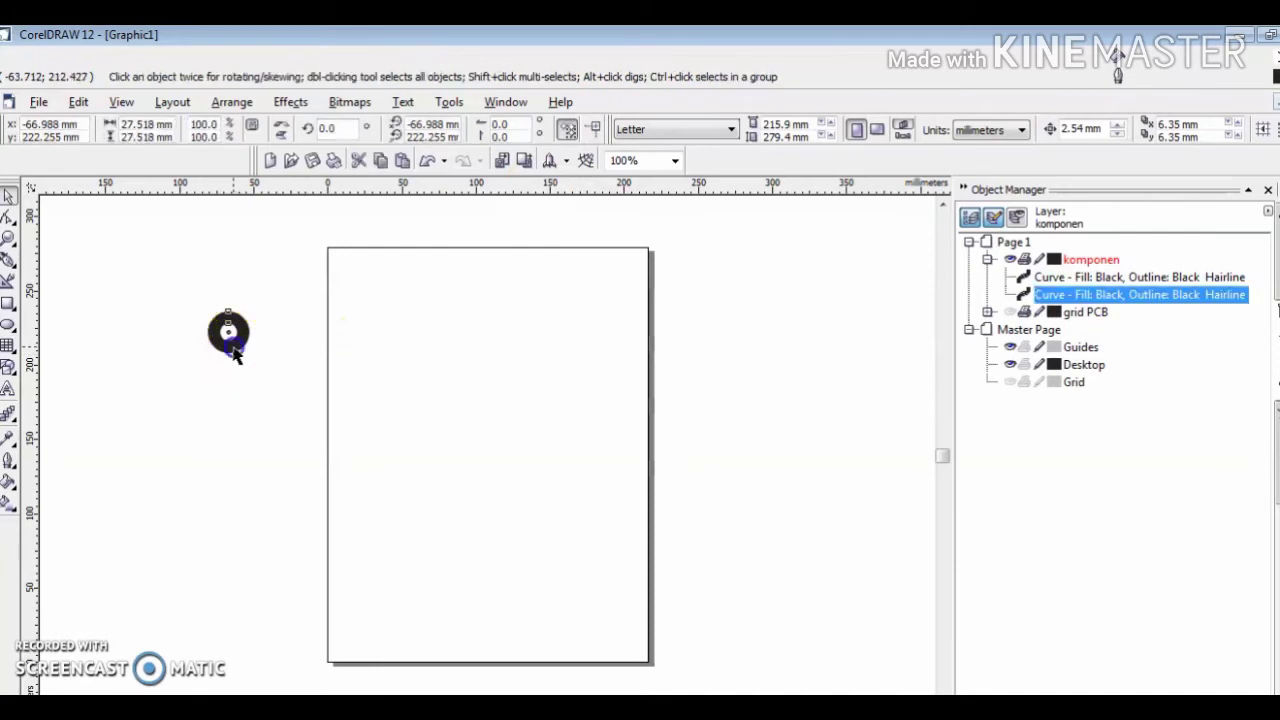
key(Delete)
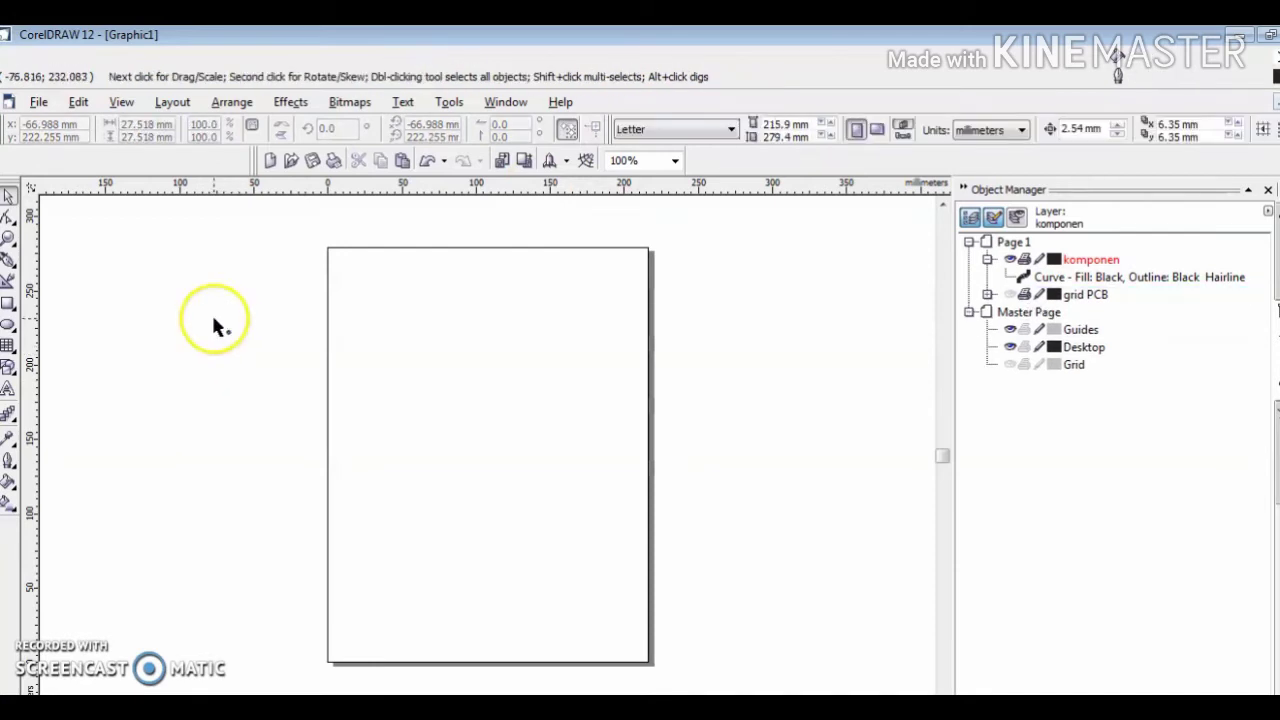
Show the grid PCB layer and move the small ring onto the page margin left of the grid, to about 3.3, 238.4 mm
drag(214, 323, 249, 363)
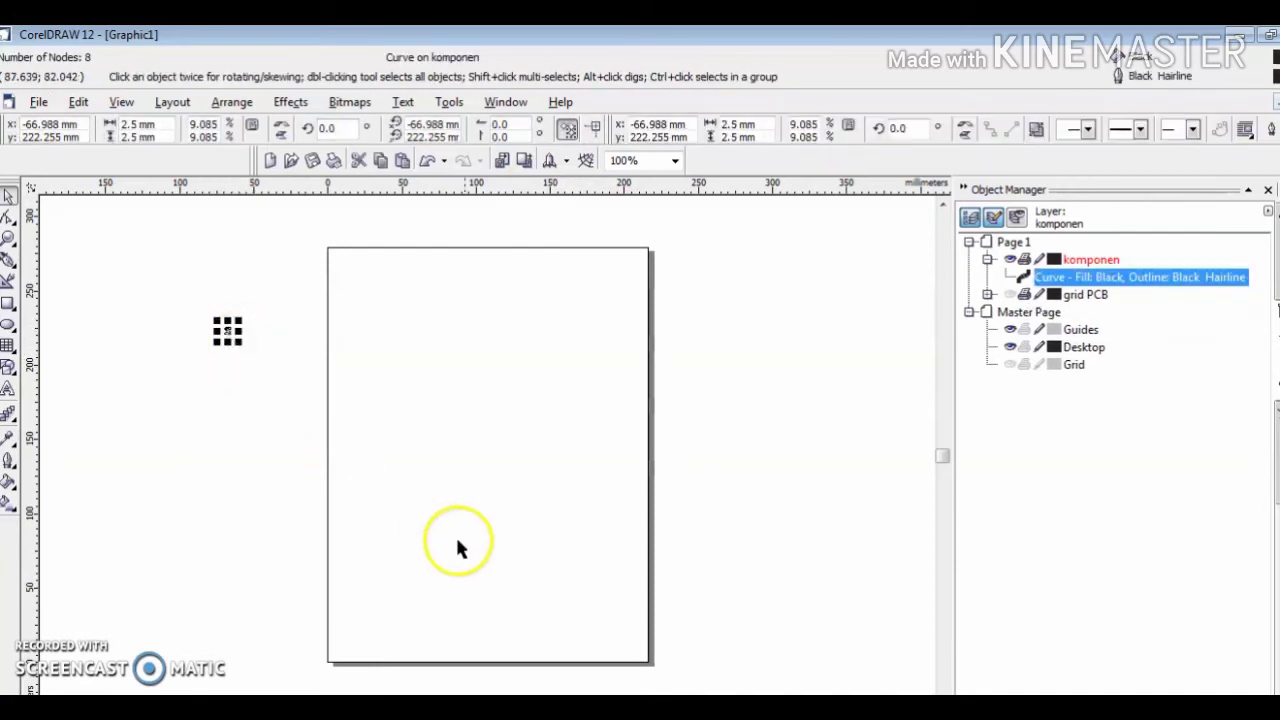
click(1009, 294)
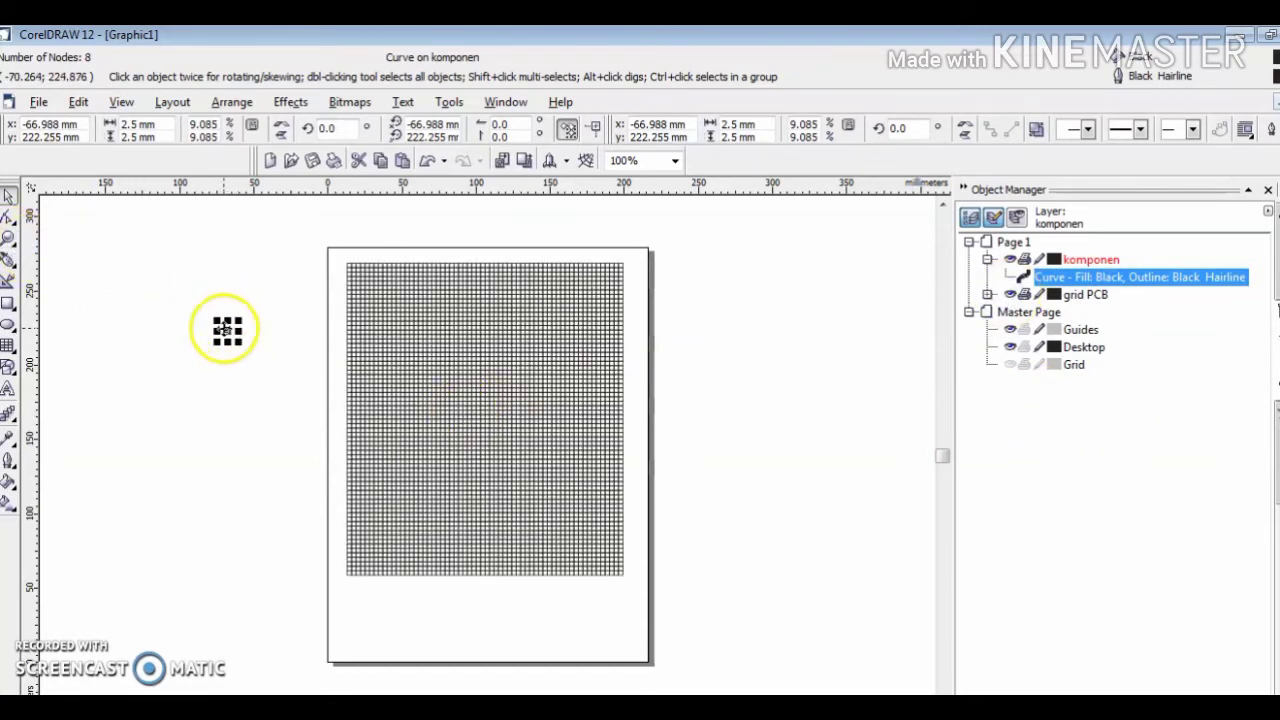
drag(226, 328, 331, 307)
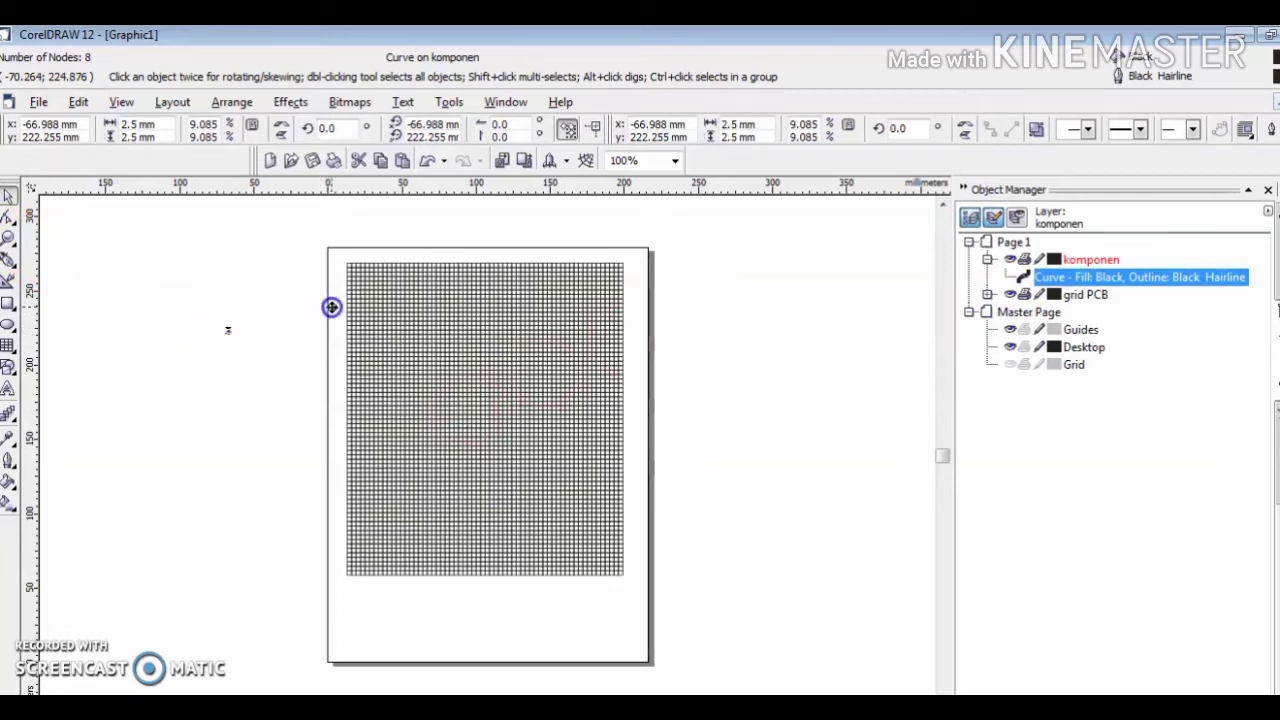
click(214, 299)
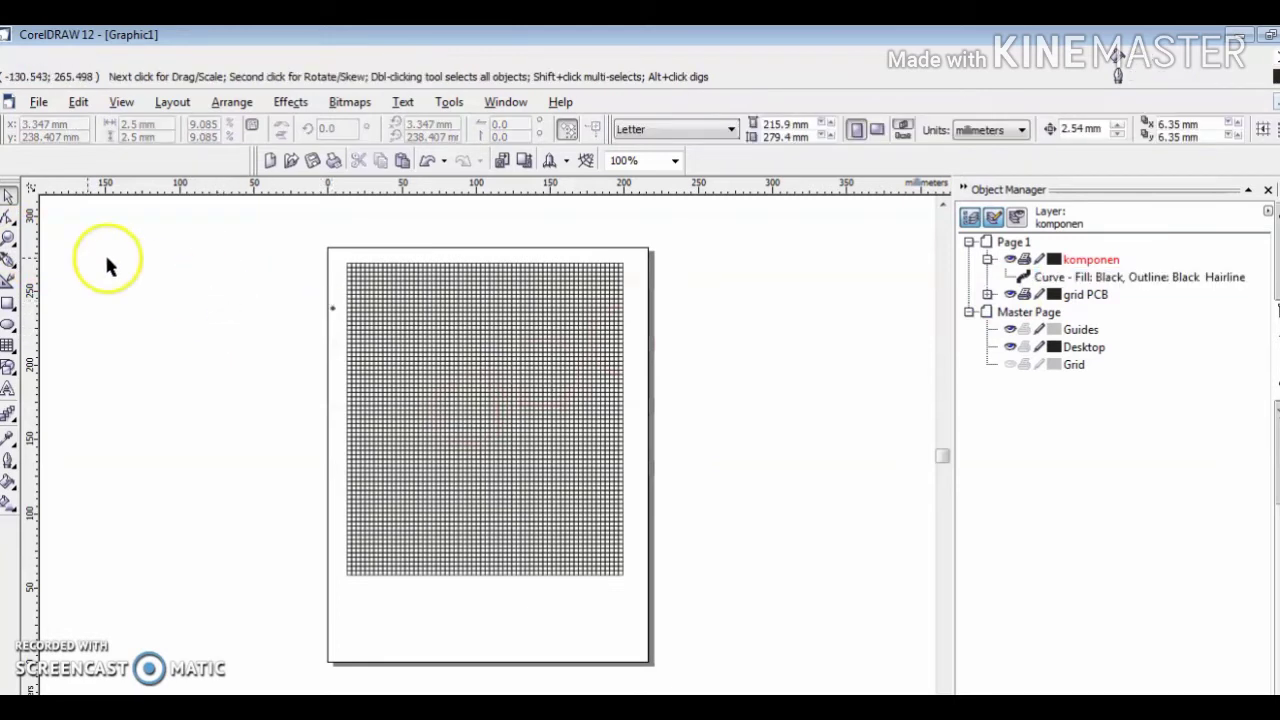
Place the small ring on a grid intersection near the upper-left corner and add three copies below it at 3, 9 and 12 mm
click(9, 238)
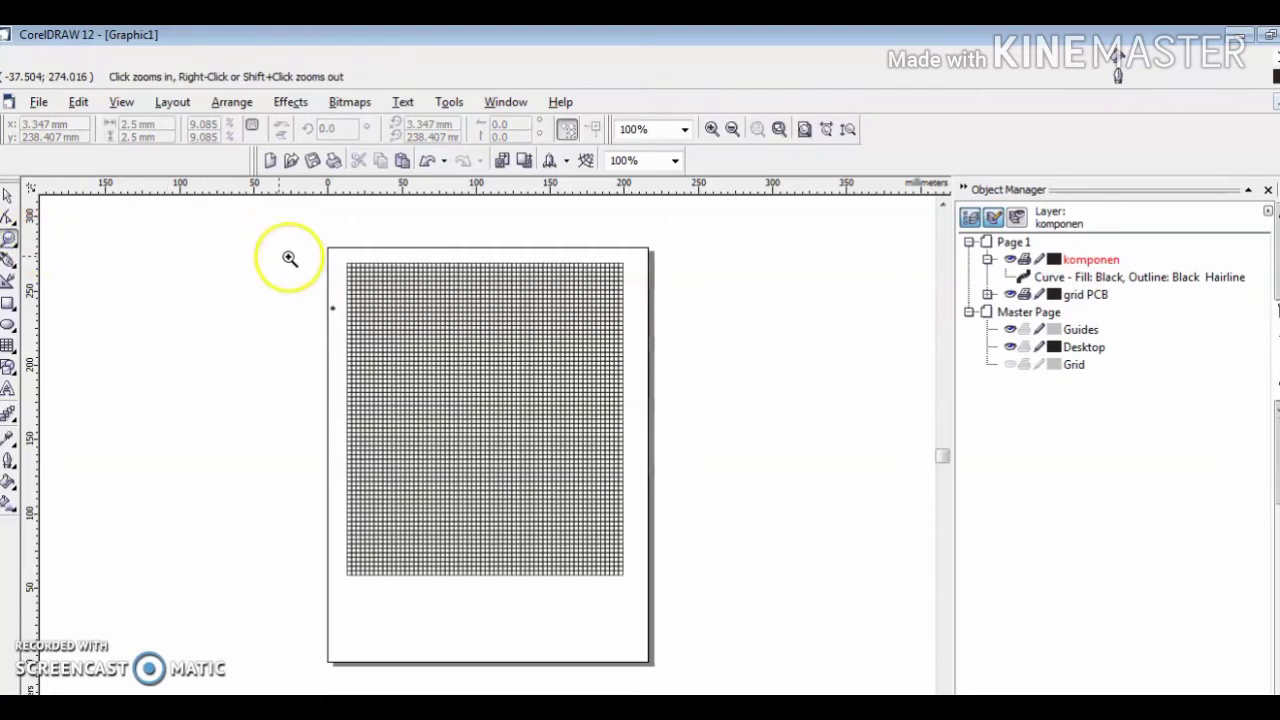
drag(270, 241, 500, 363)
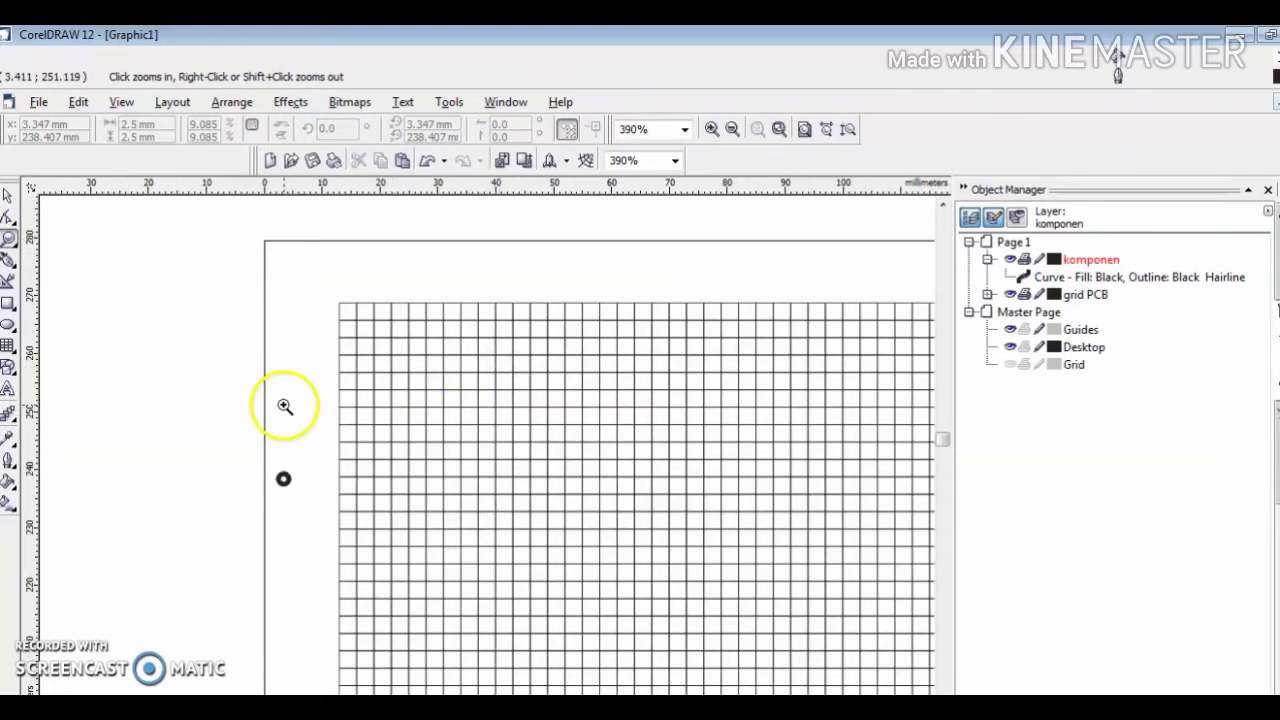
drag(177, 256, 652, 614)
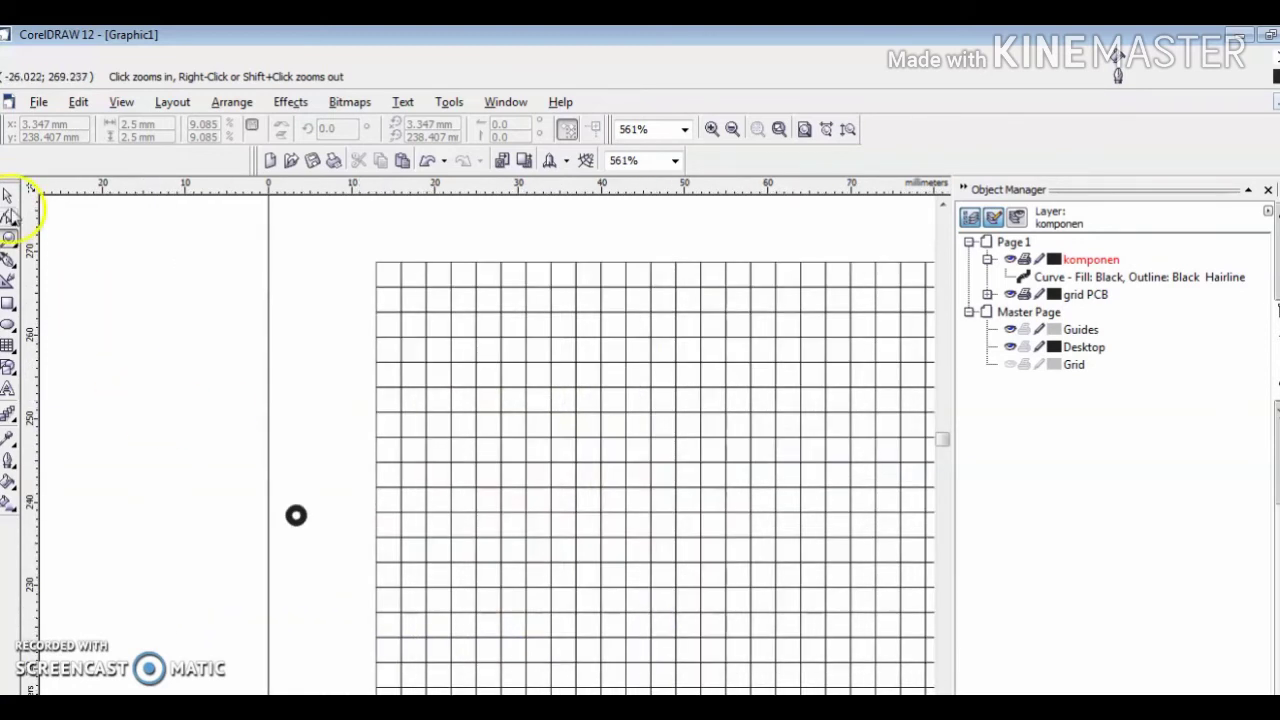
click(8, 195)
click(298, 515)
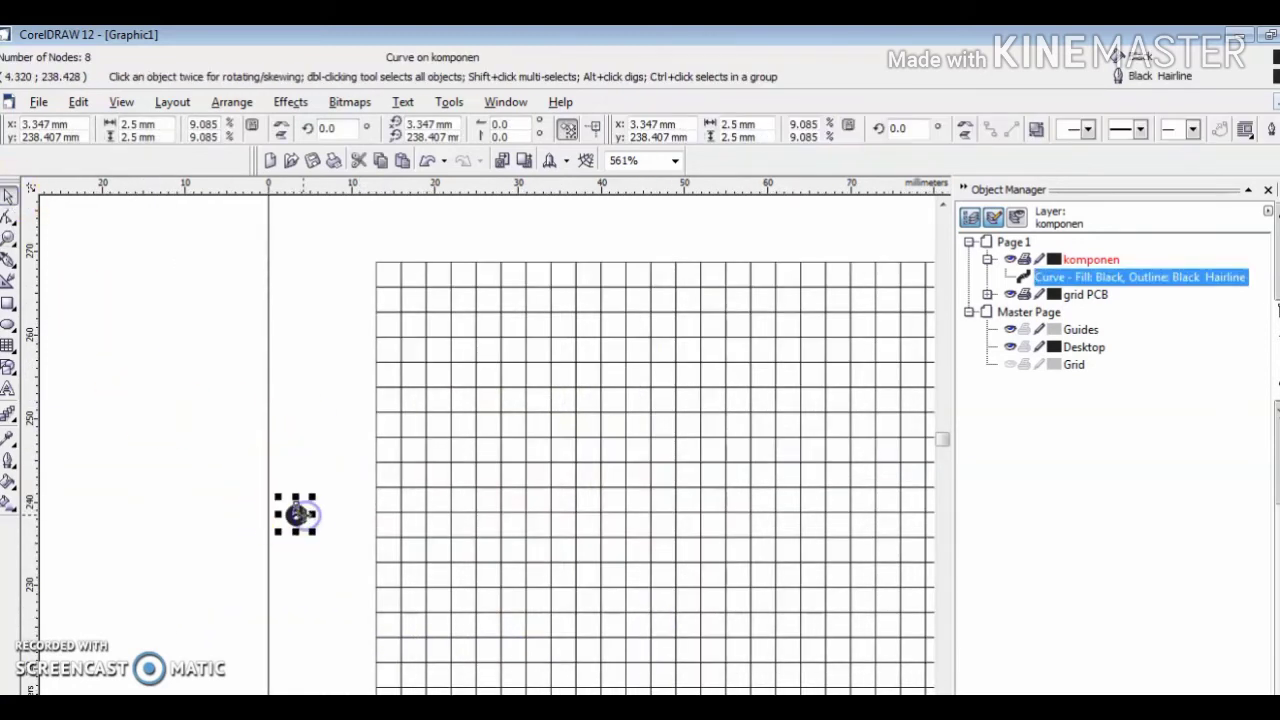
drag(300, 515, 427, 340)
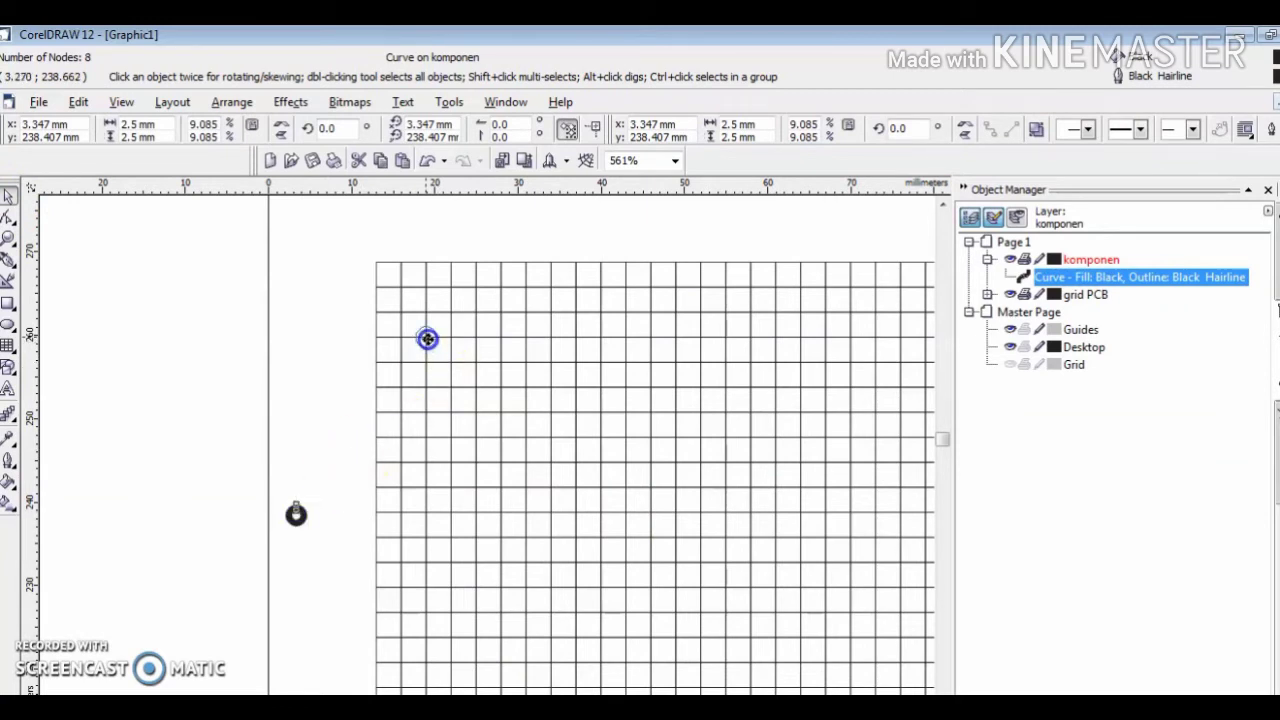
drag(427, 340, 451, 437)
right_click(451, 362)
right_click(451, 414)
right_click(451, 437)
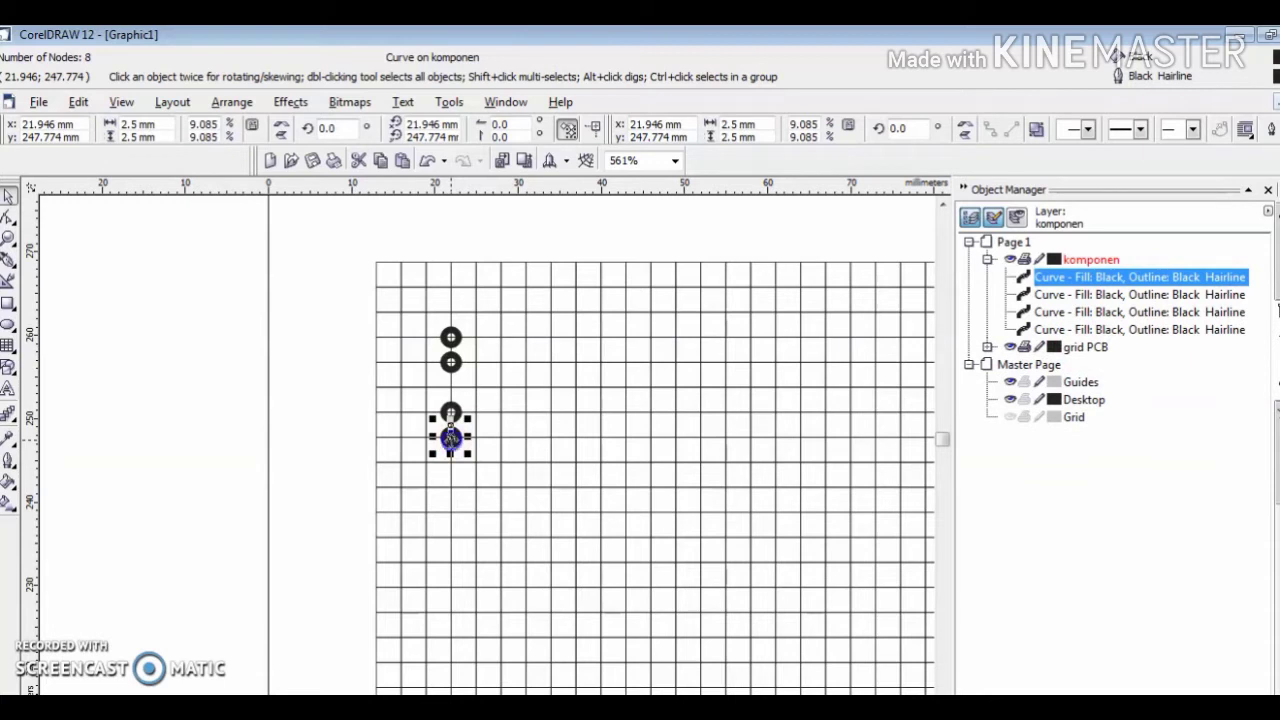
Copy the ring onto four more grid intersections: two 9 mm right of the column, two 18 mm right, ending at about 39.9, 241.8 mm
click(526, 333)
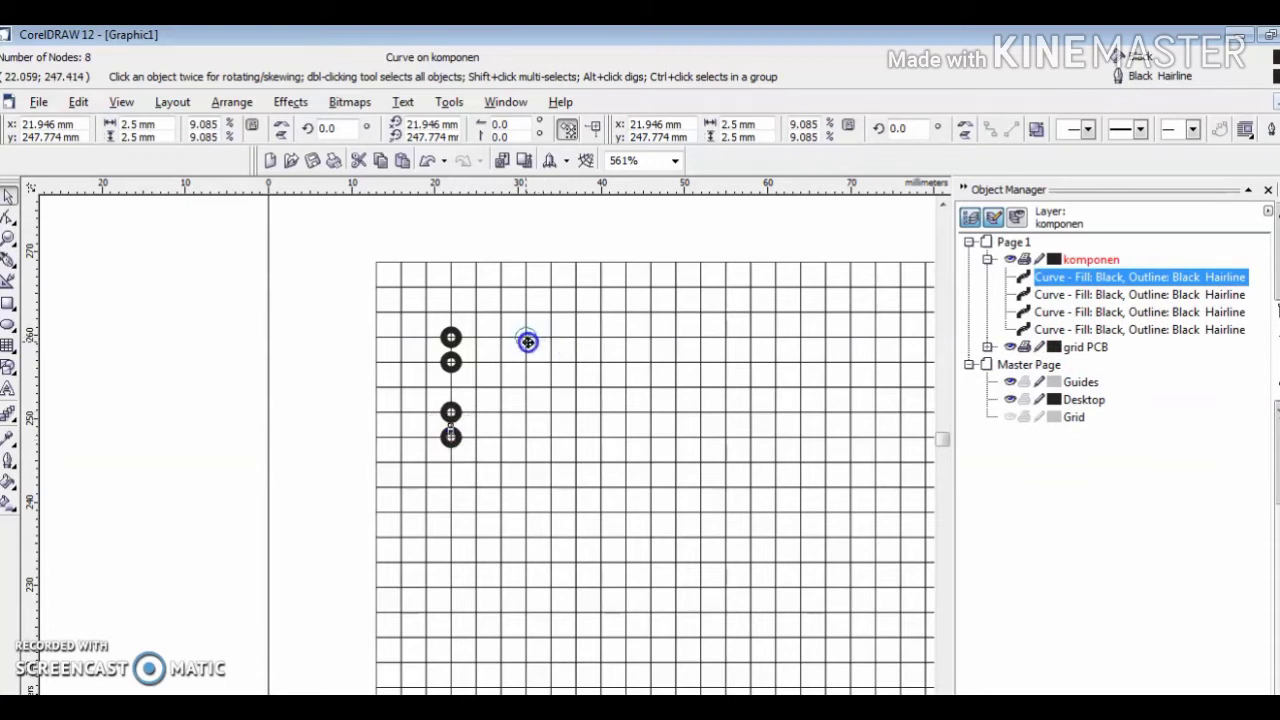
drag(528, 345, 600, 487)
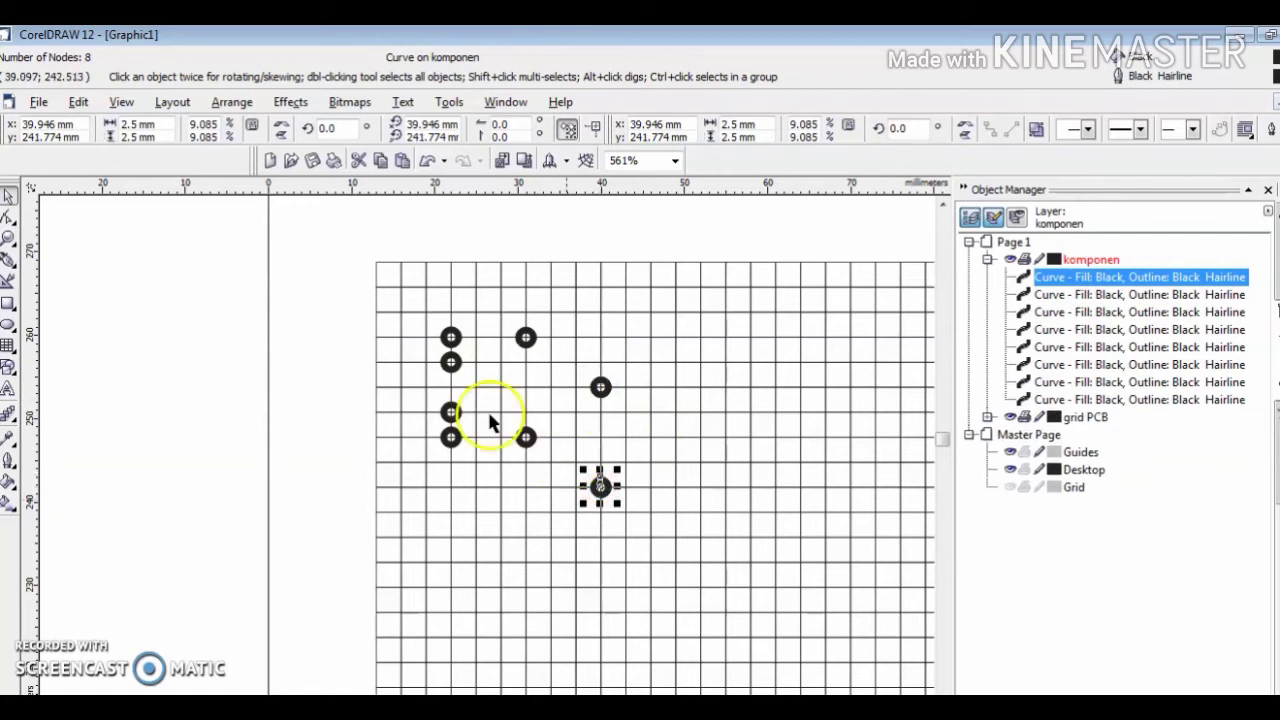
Draw a five-node Pen track from the upper ring of the rightmost pair to the top ring of the left column, following grid points
click(8, 237)
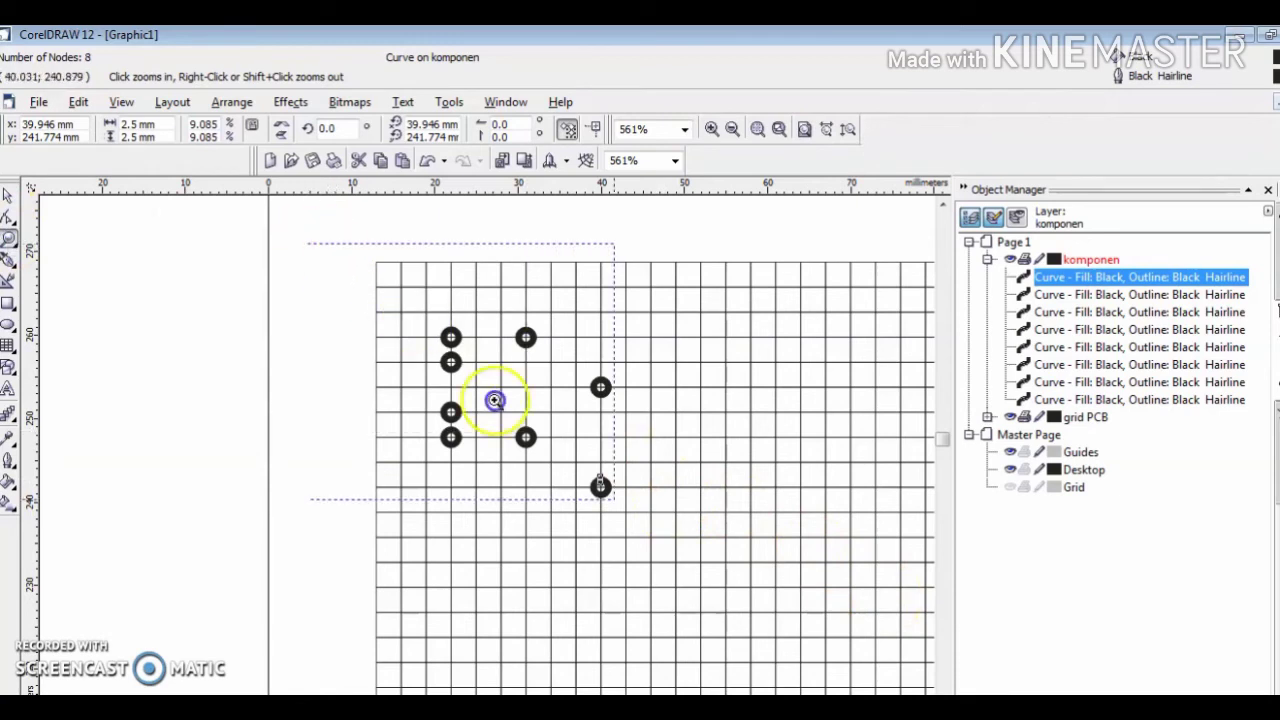
click(494, 400)
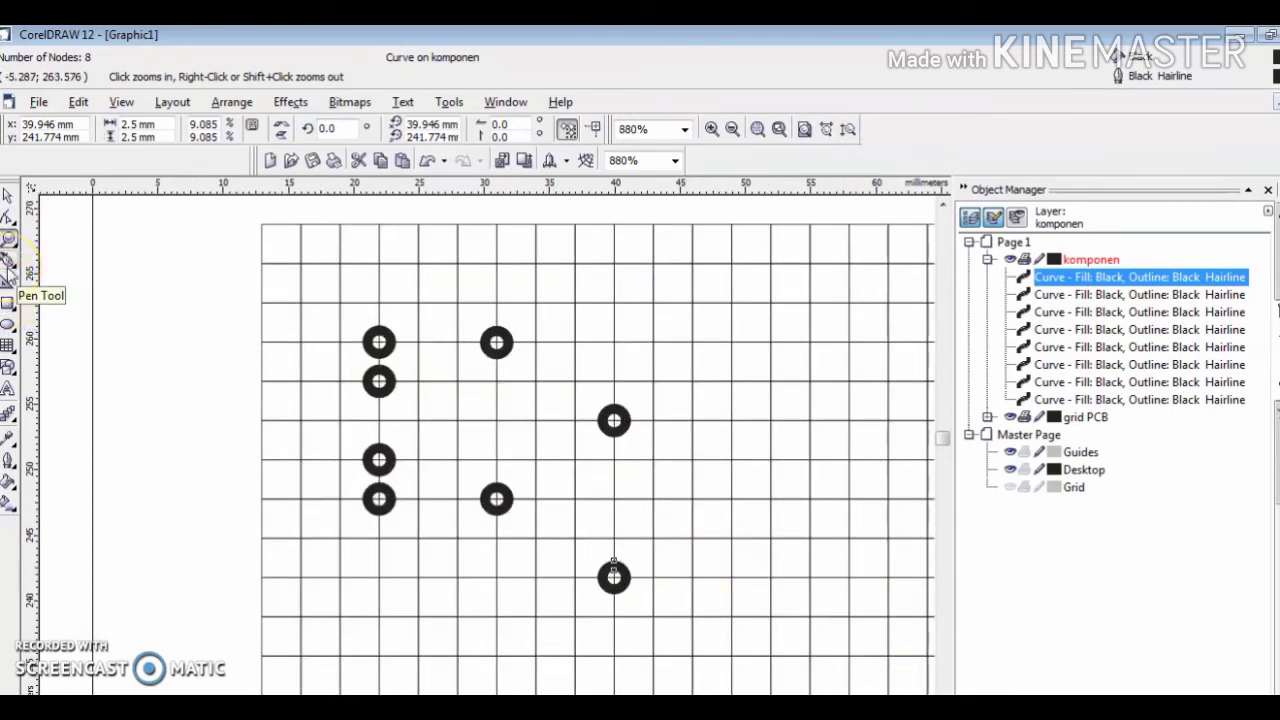
click(9, 266)
drag(445, 375, 398, 357)
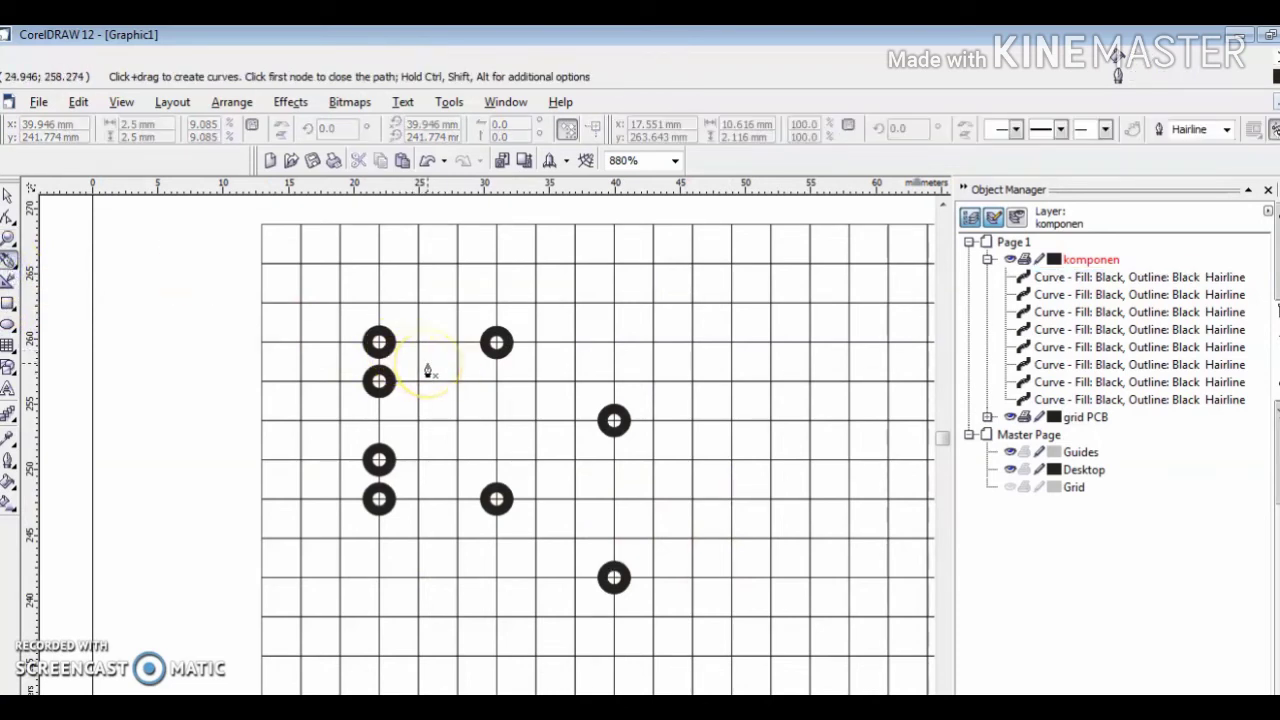
click(613, 421)
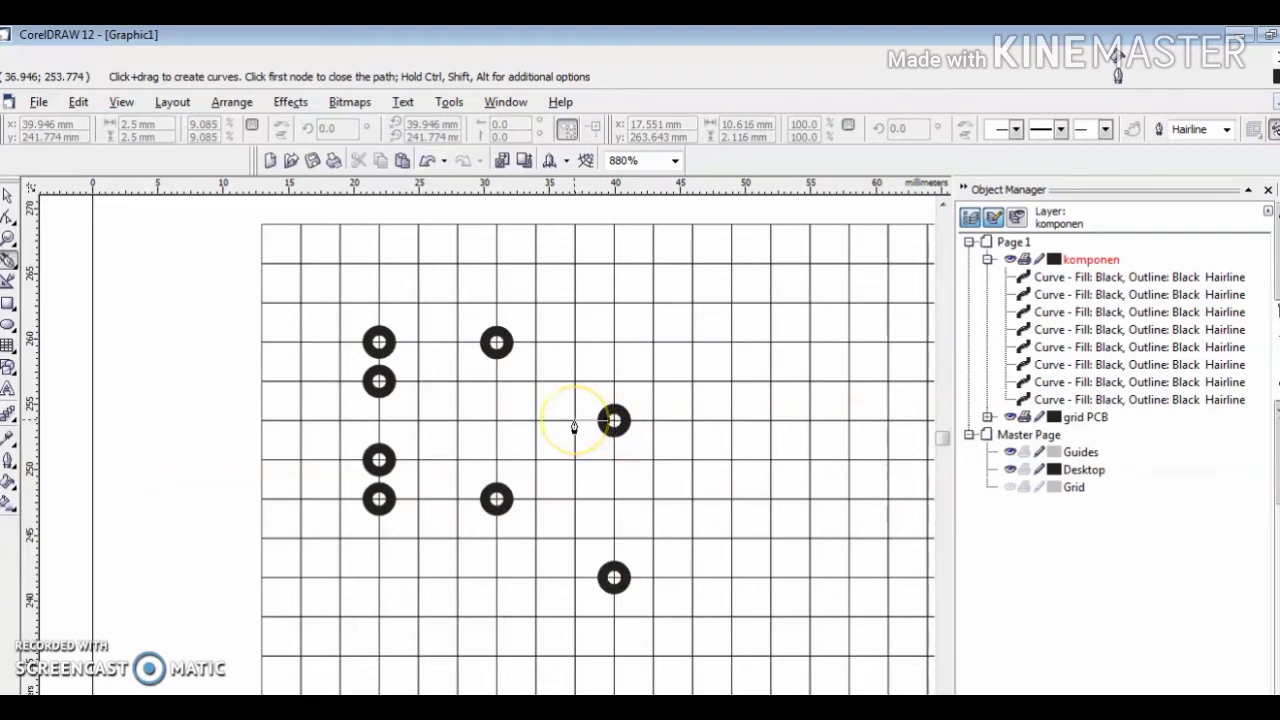
click(574, 421)
click(532, 392)
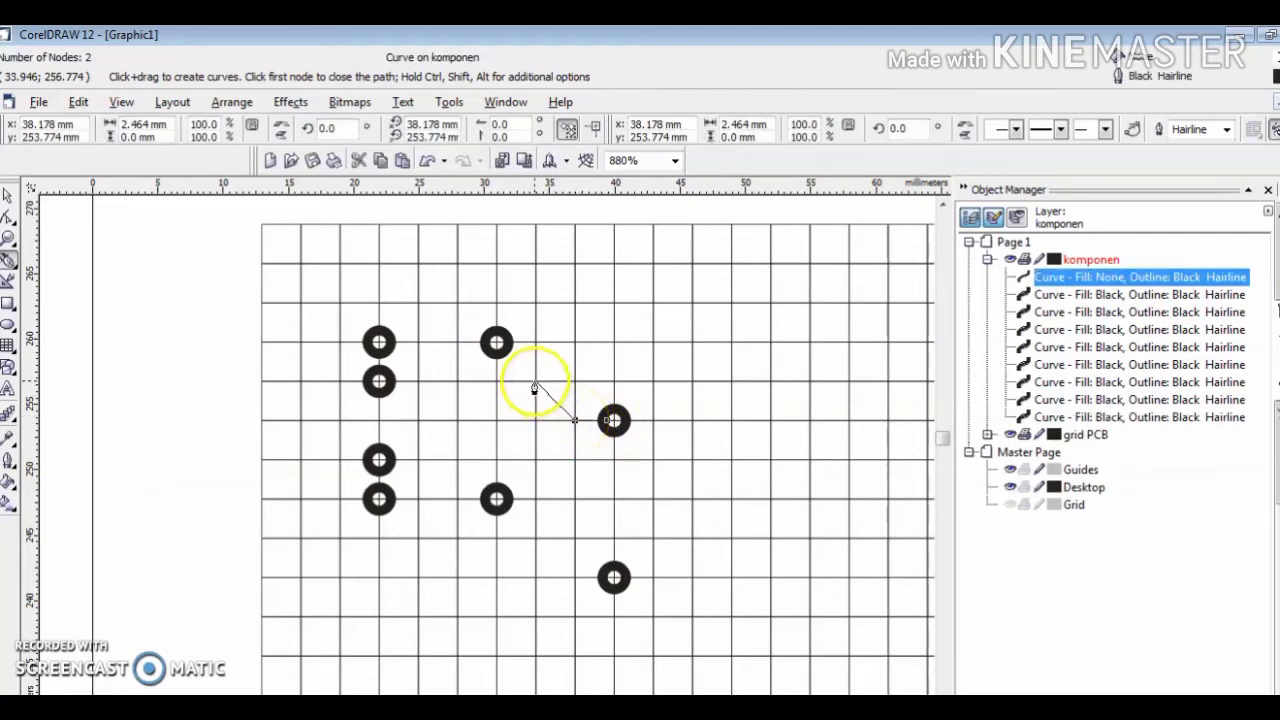
click(534, 381)
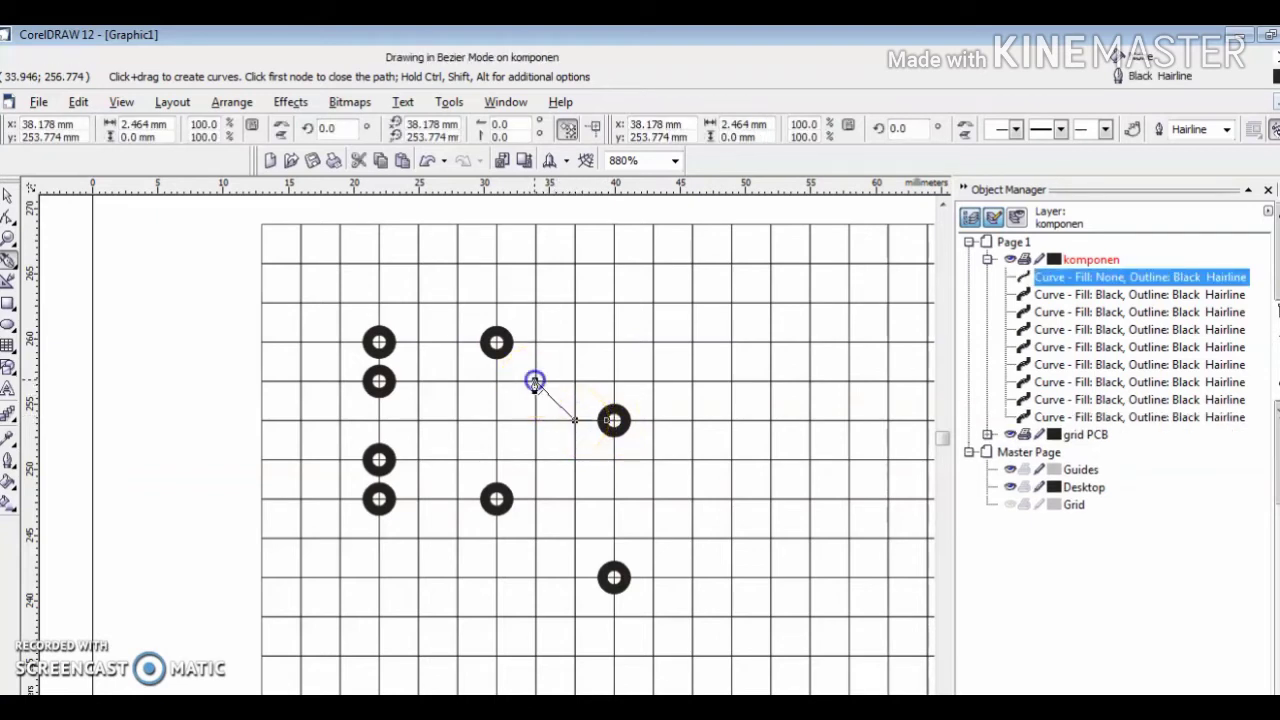
click(418, 380)
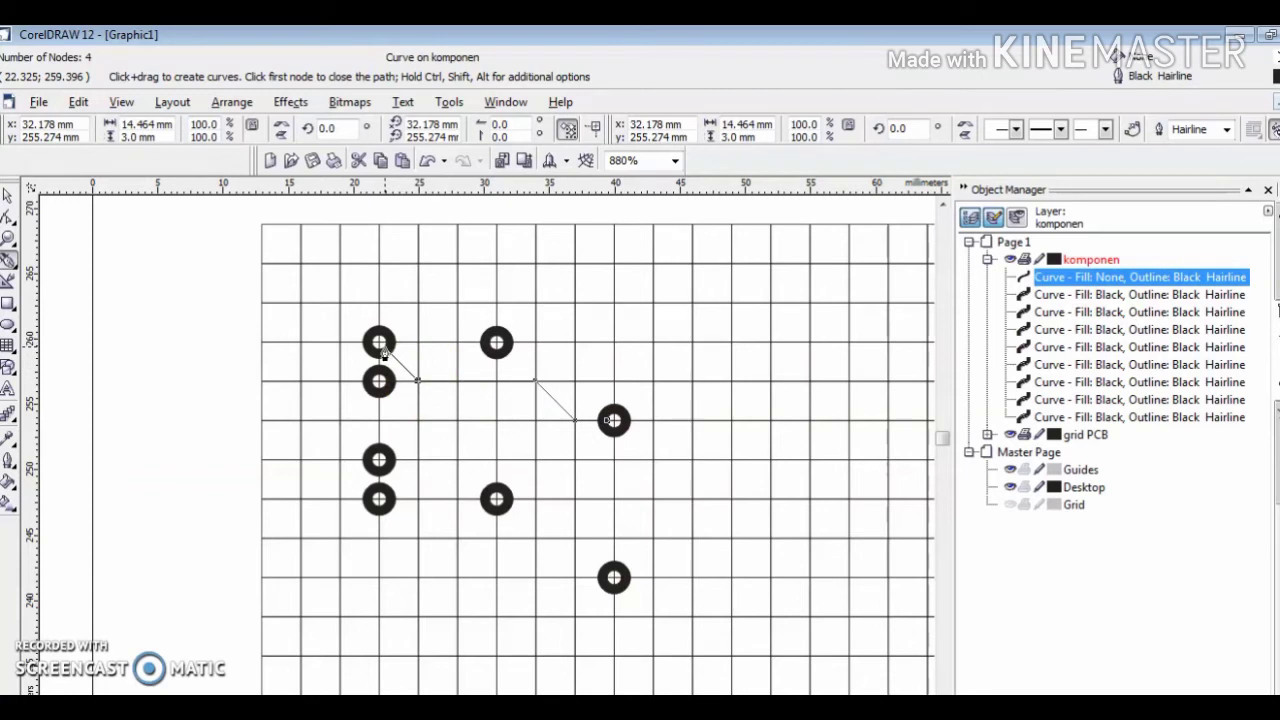
click(383, 348)
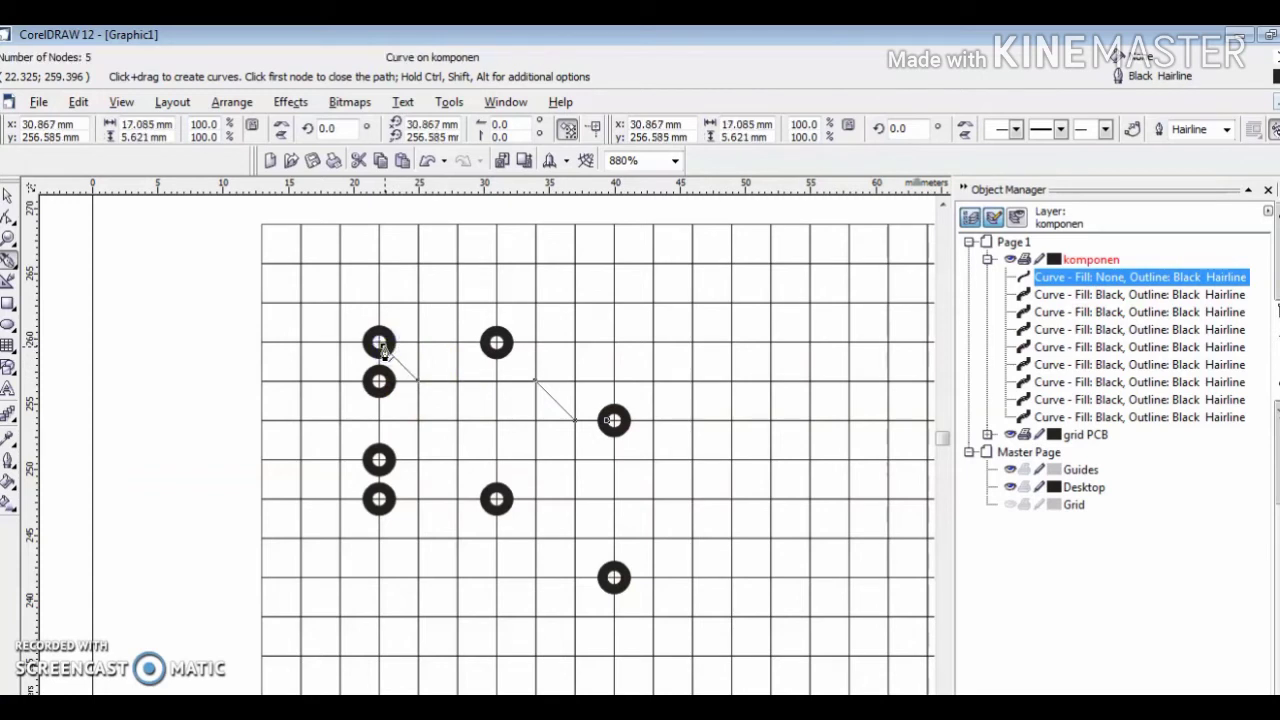
click(558, 458)
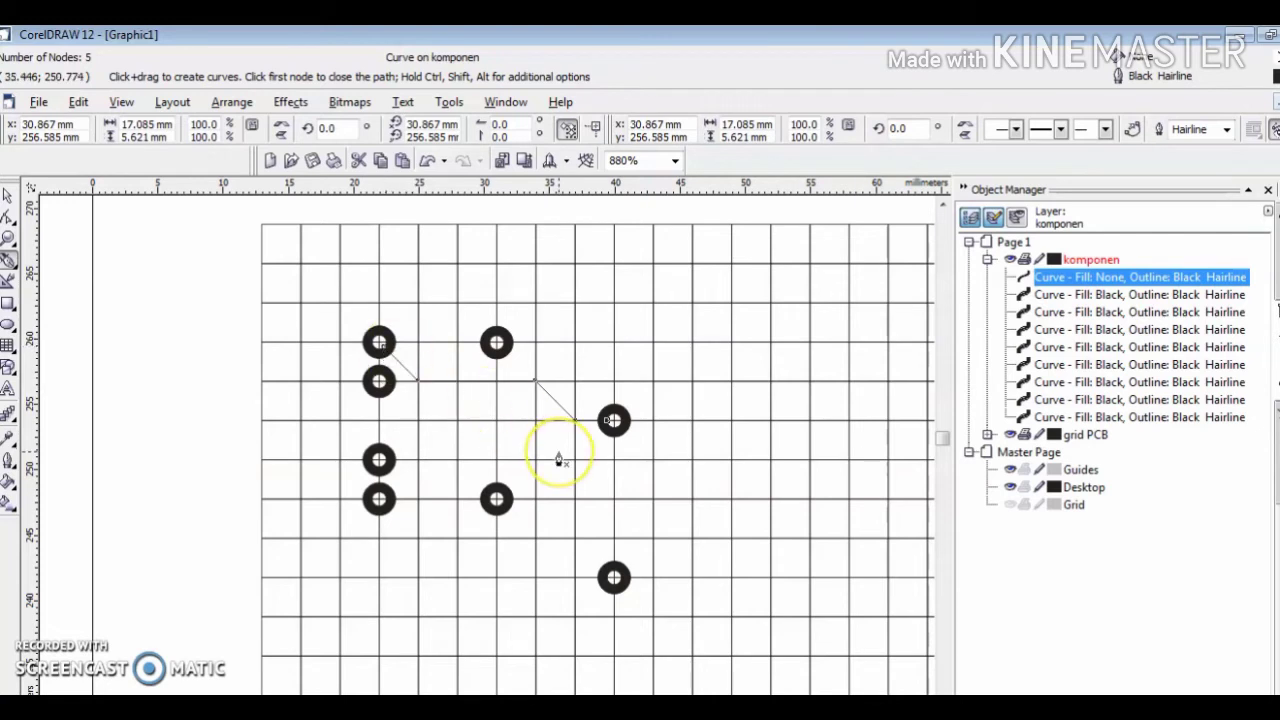
click(760, 406)
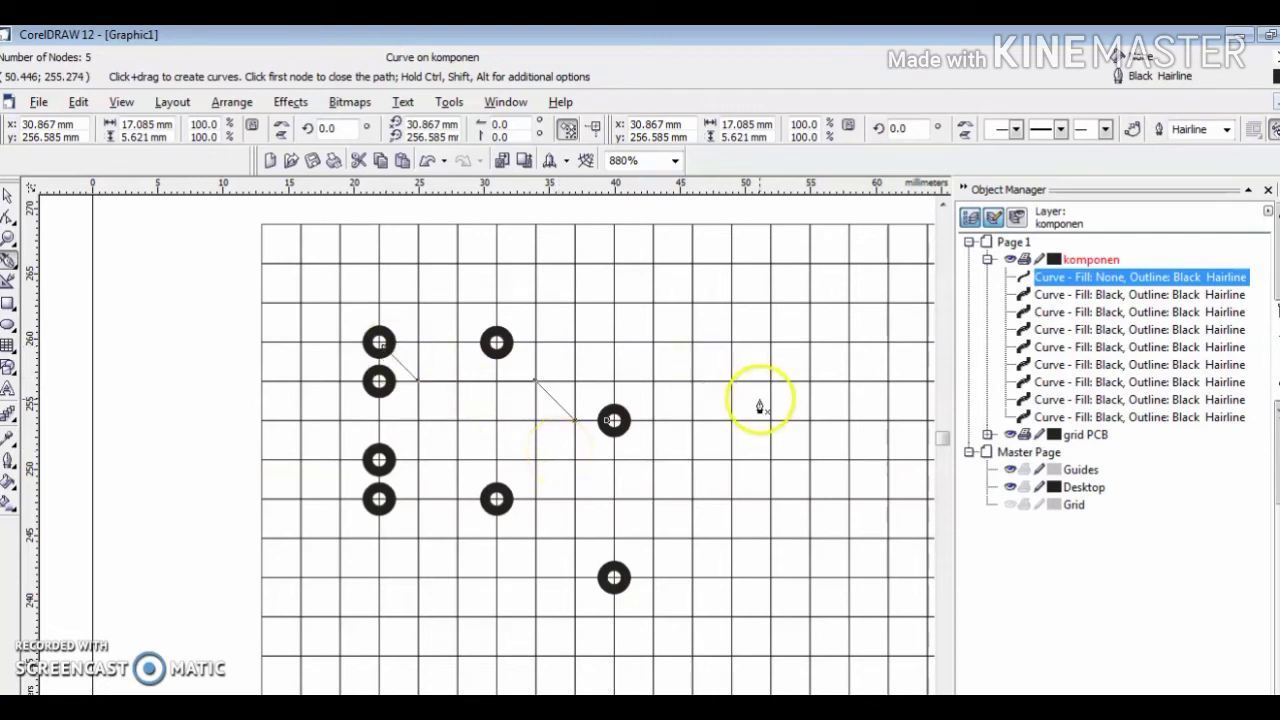
Try outline widths of 2.0 pt and 4.0 pt on the five-node track and keep 2.0 pt
click(1227, 129)
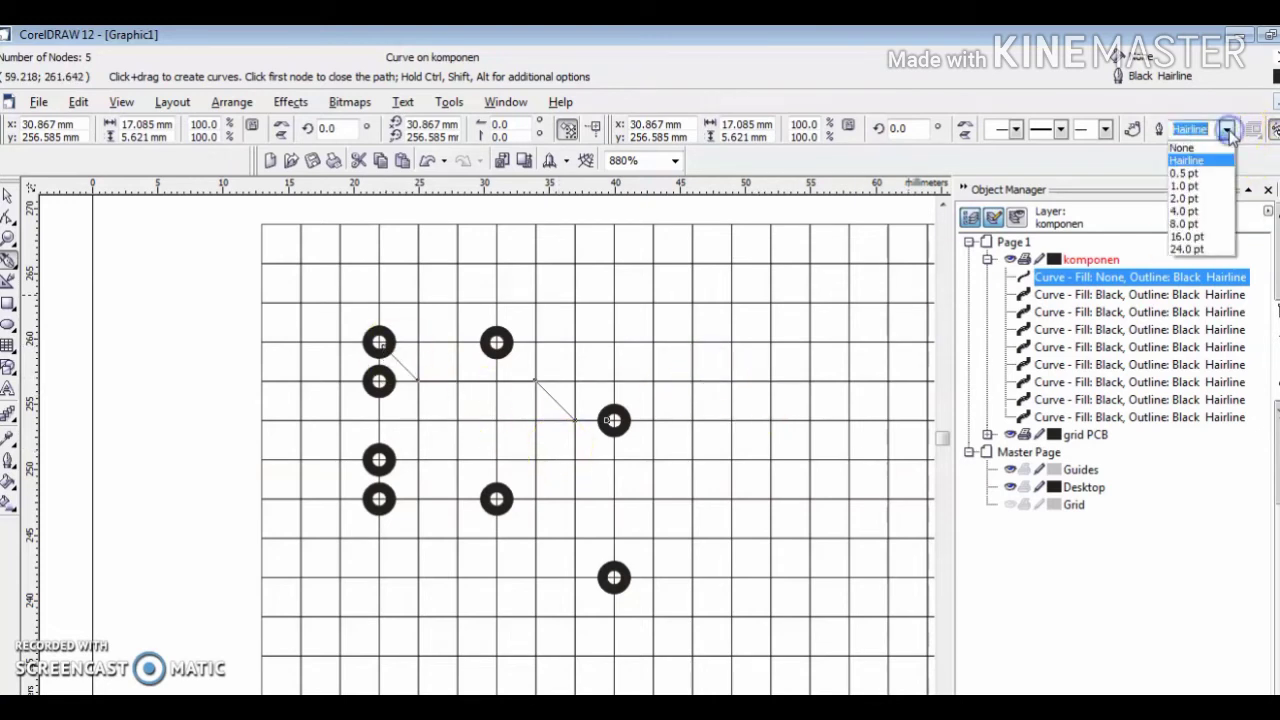
click(1193, 199)
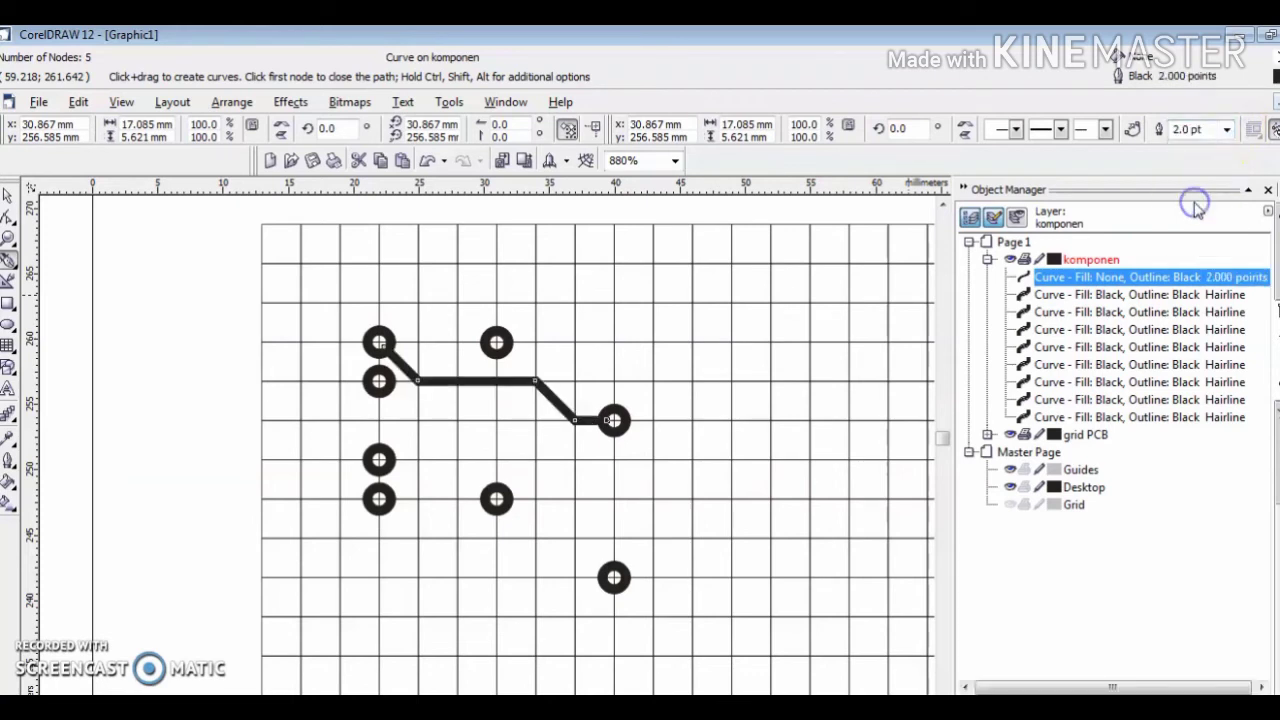
click(1226, 130)
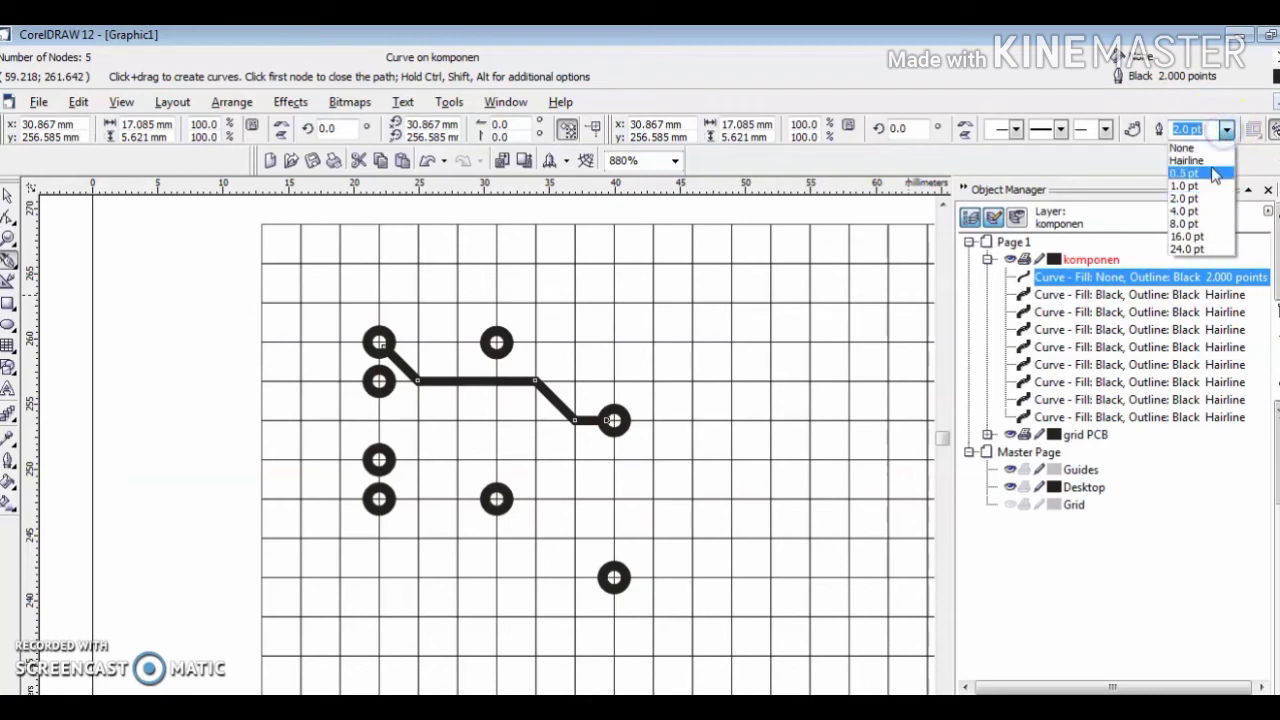
click(1204, 211)
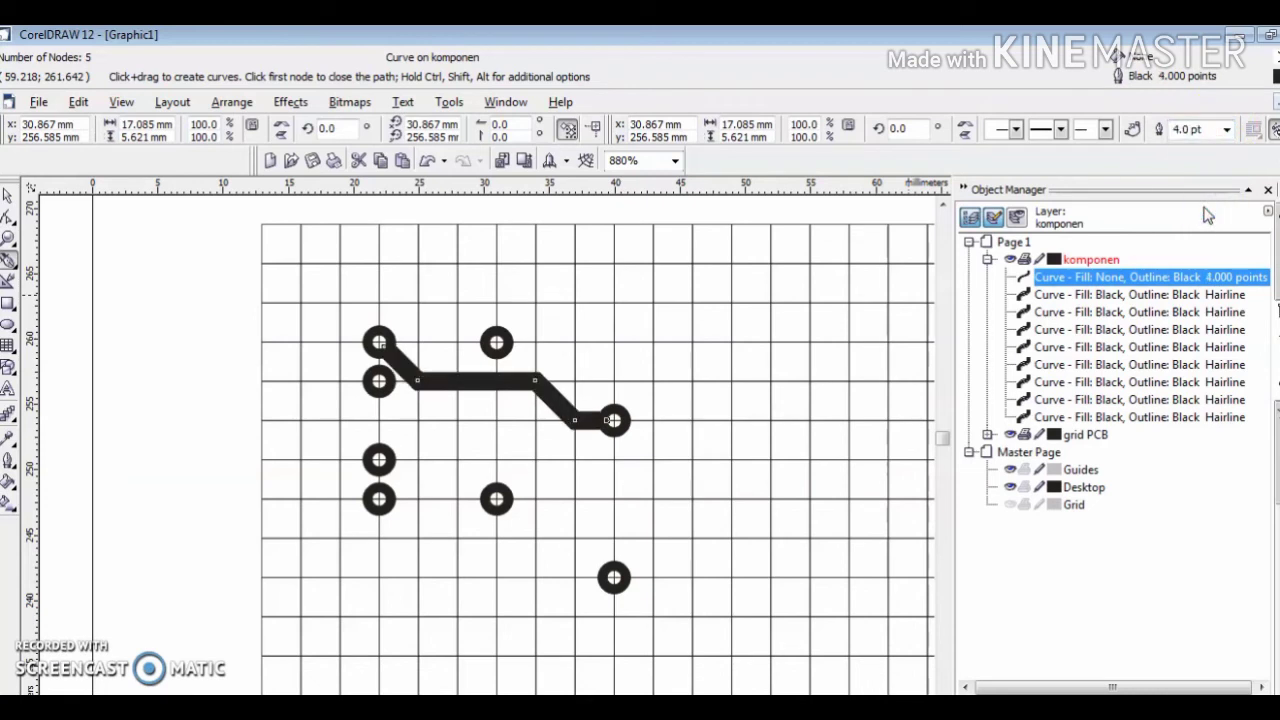
click(1226, 130)
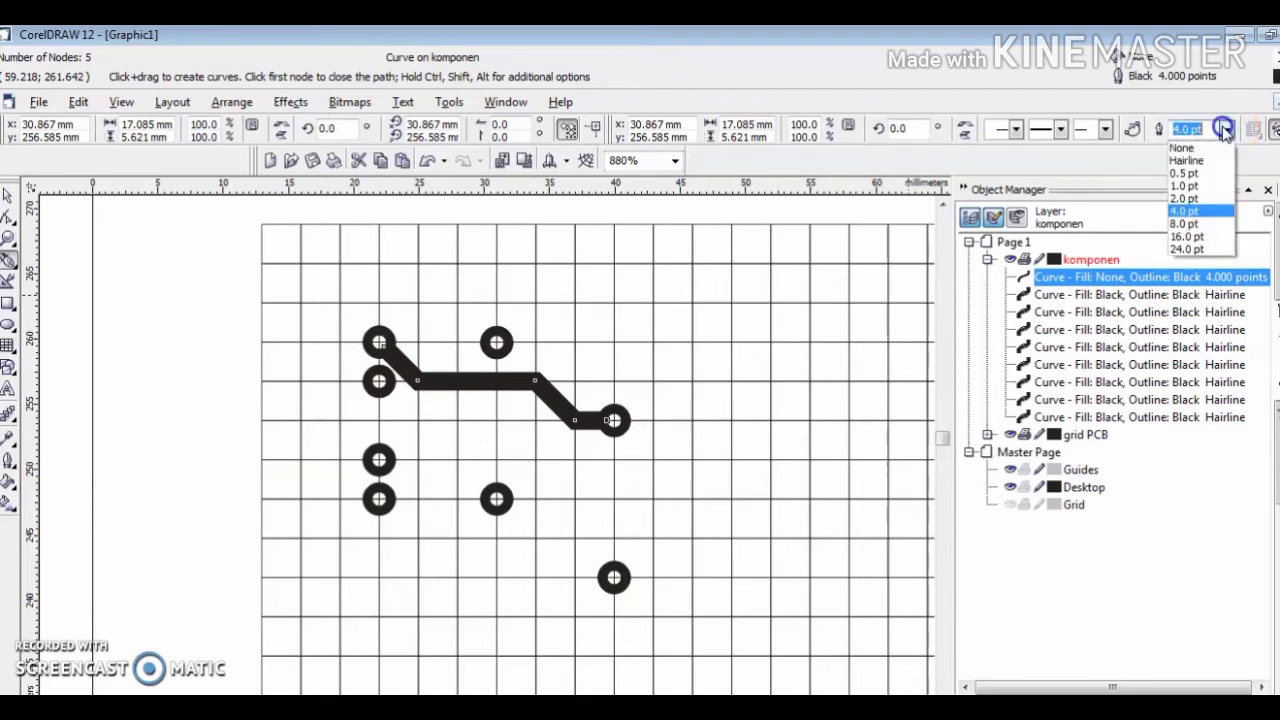
click(1190, 198)
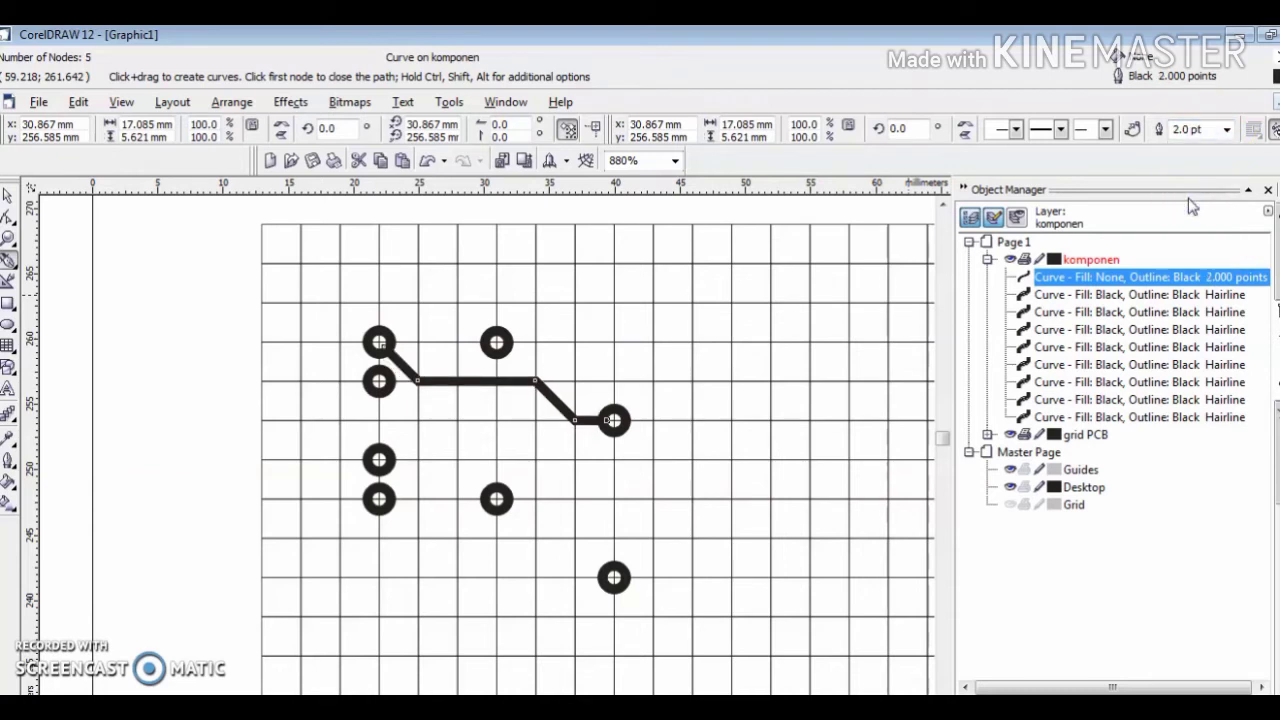
Draw a four-node Pen track from the lower rightmost ring to the lower middle ring along grid points, with a 2.0 pt outline
click(614, 577)
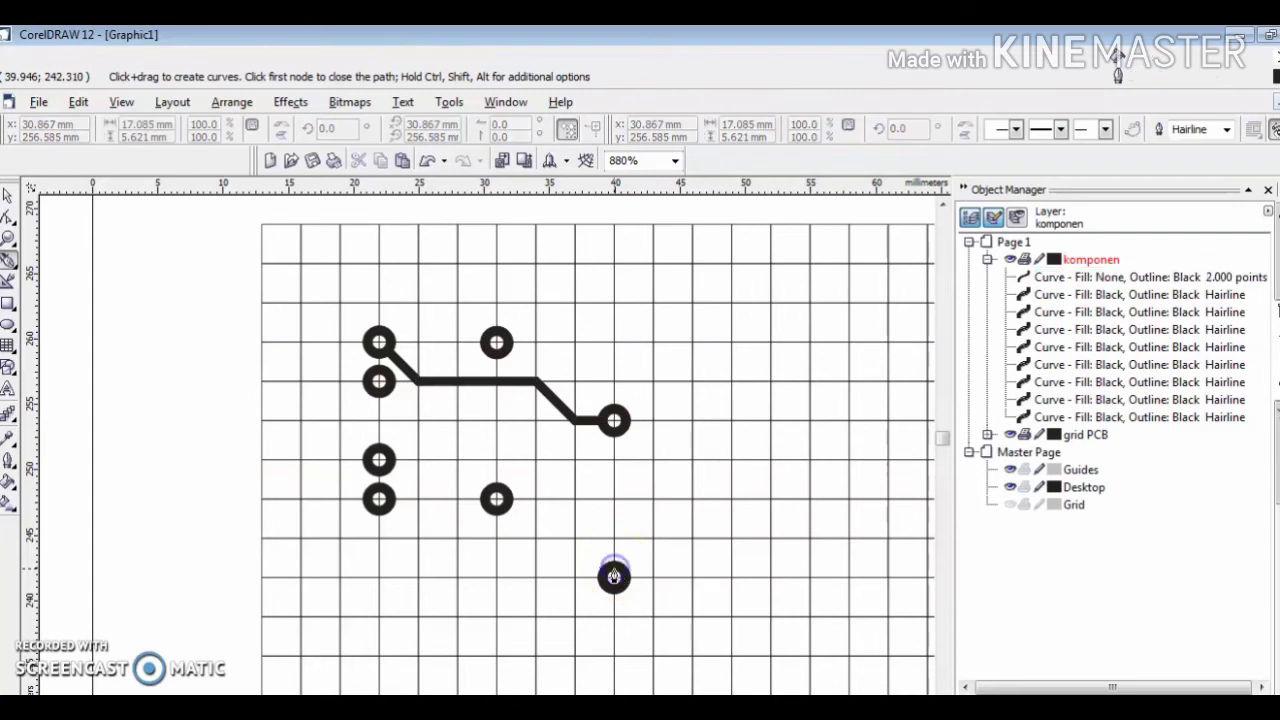
click(614, 540)
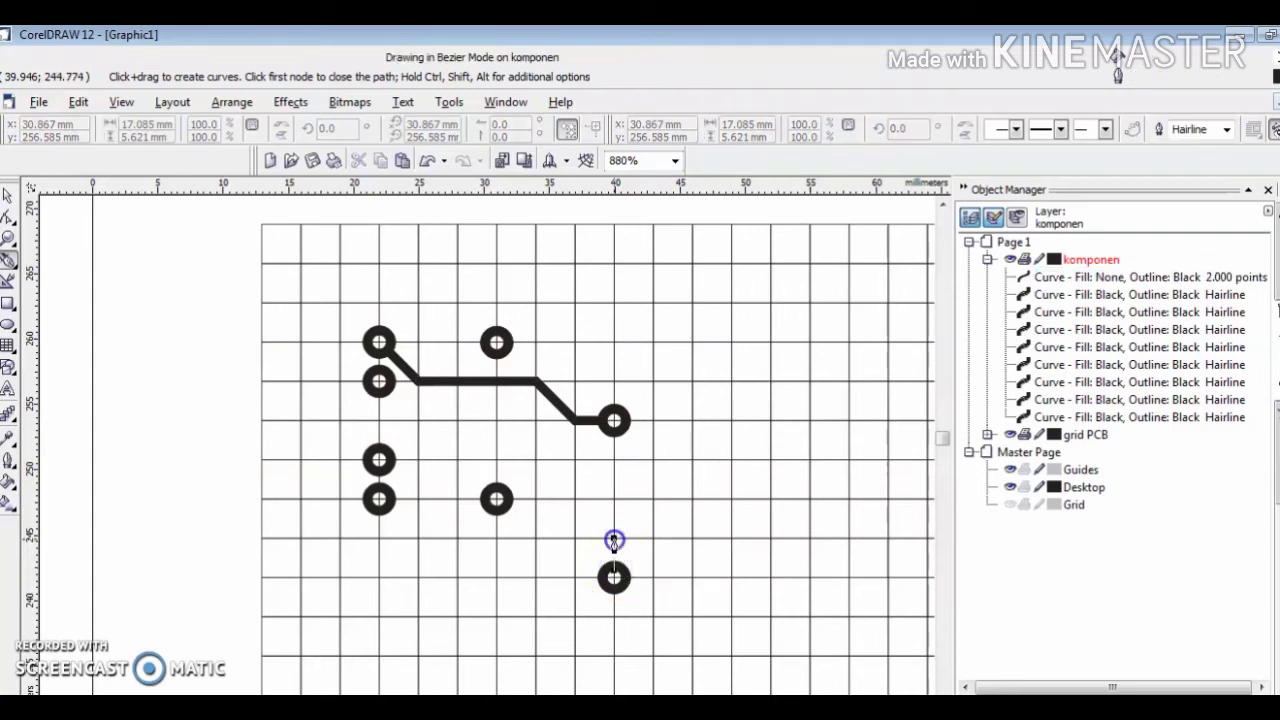
click(572, 510)
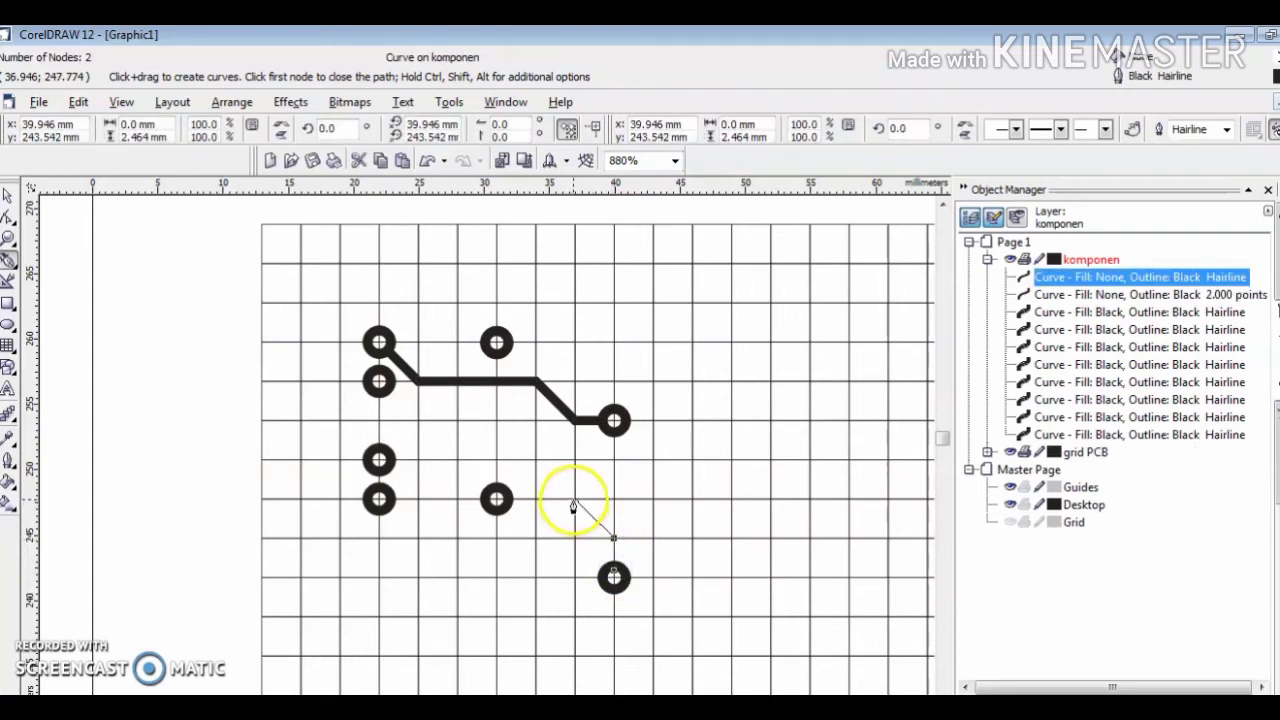
click(574, 497)
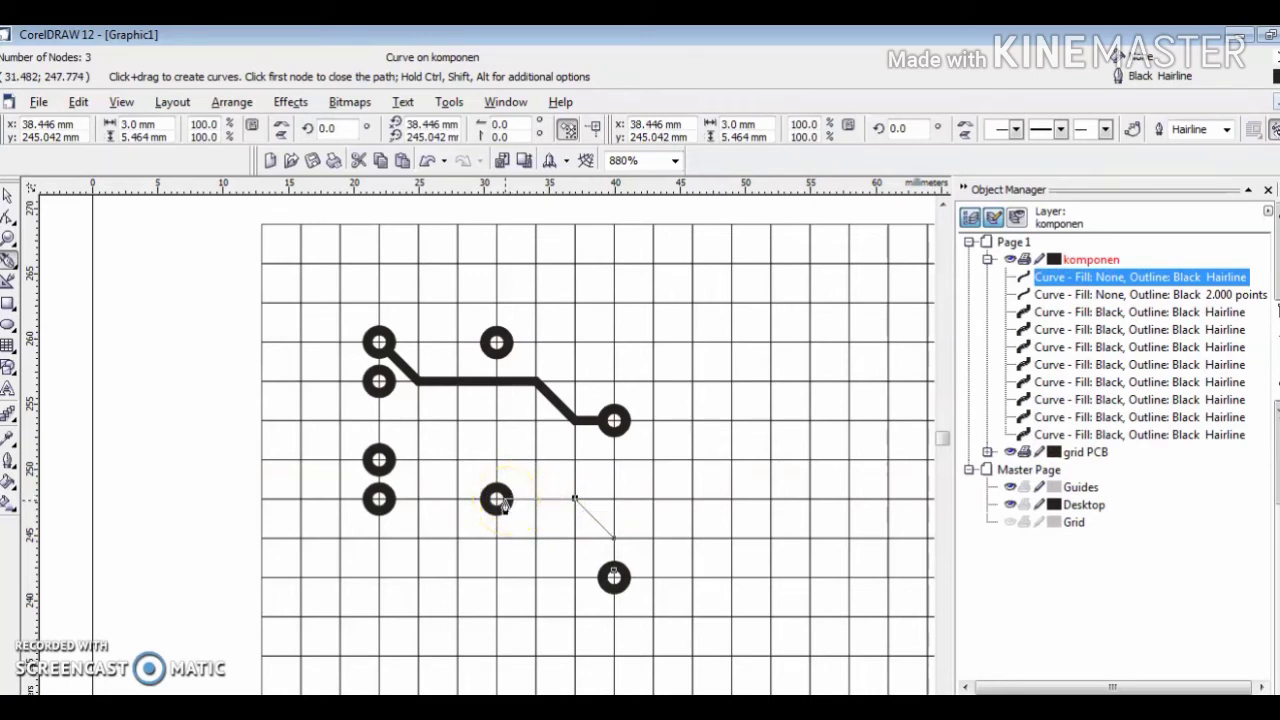
click(500, 500)
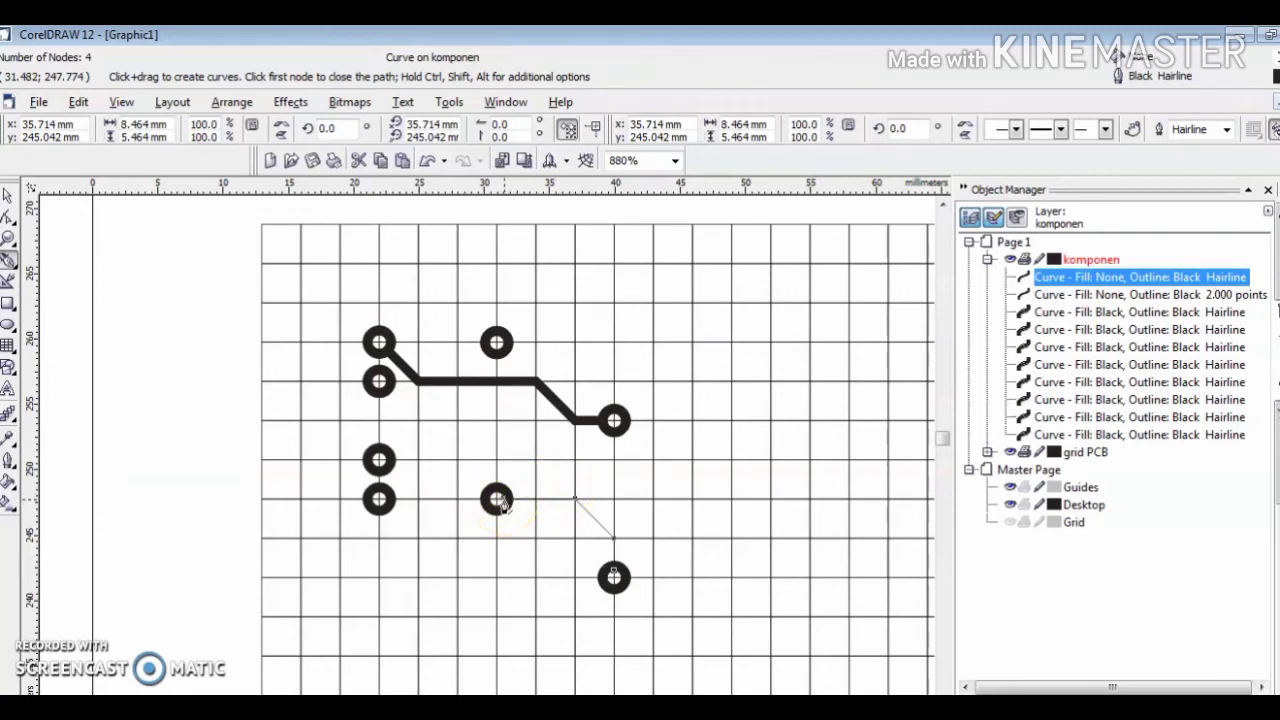
click(1227, 131)
click(1205, 203)
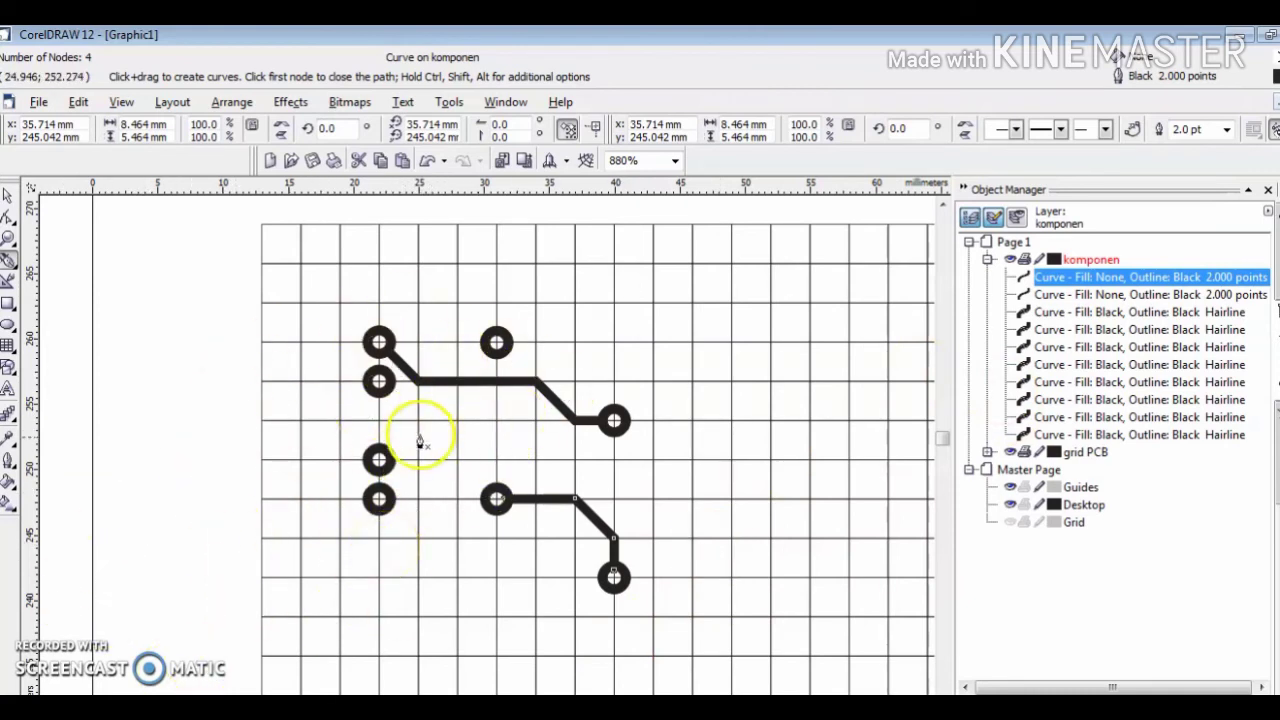
Open the recent file pcb jt, examine the repeated boards on page 1 and the inverter layout on page 2, and return to Graphic1
click(40, 102)
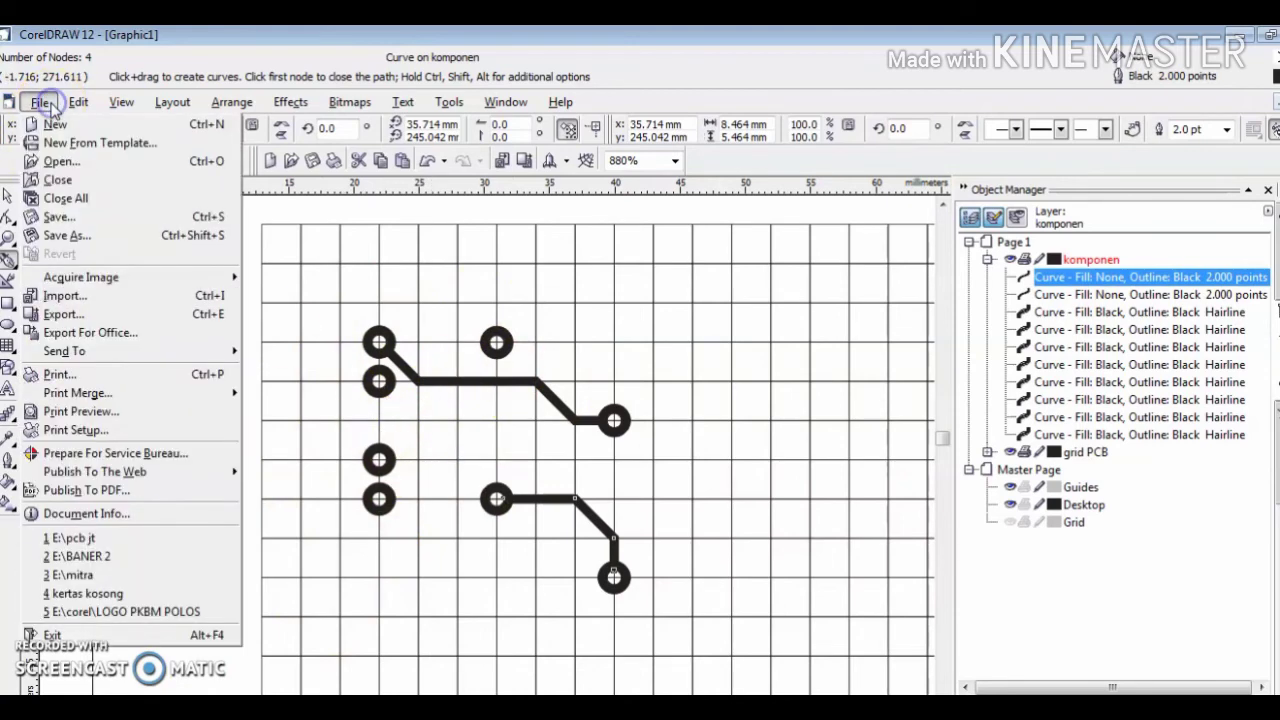
click(80, 540)
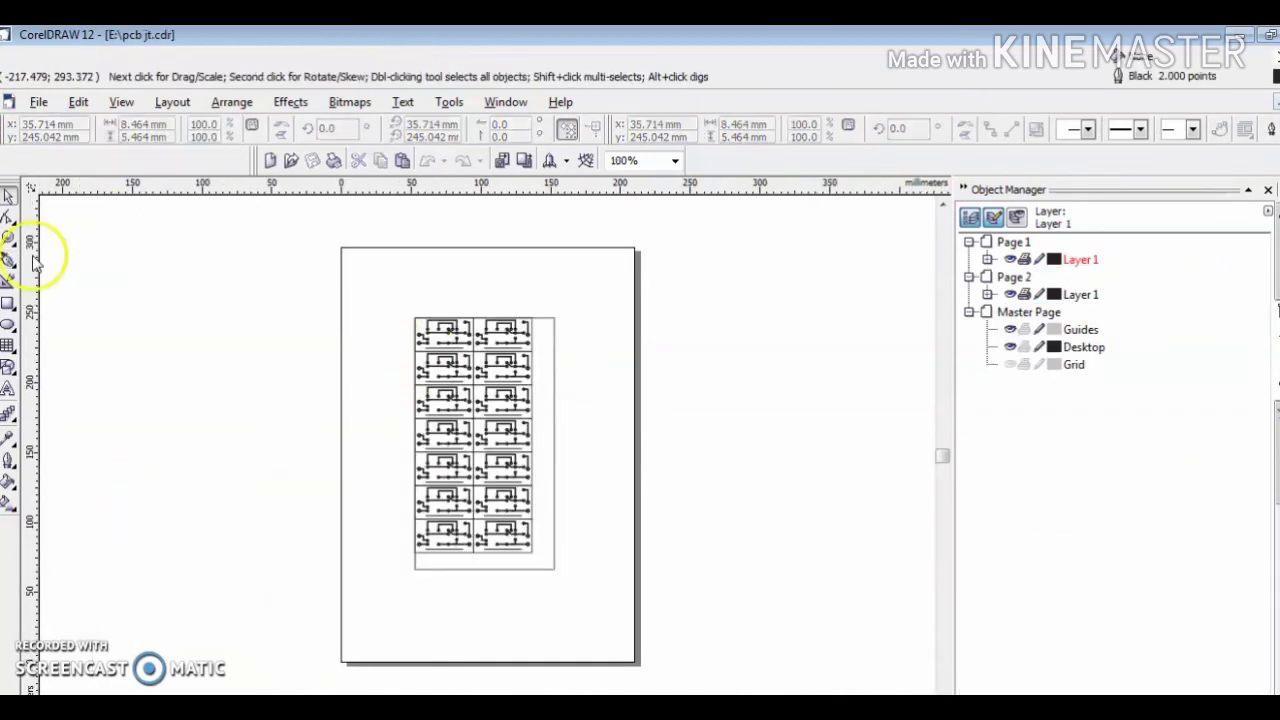
click(8, 238)
drag(391, 297, 606, 591)
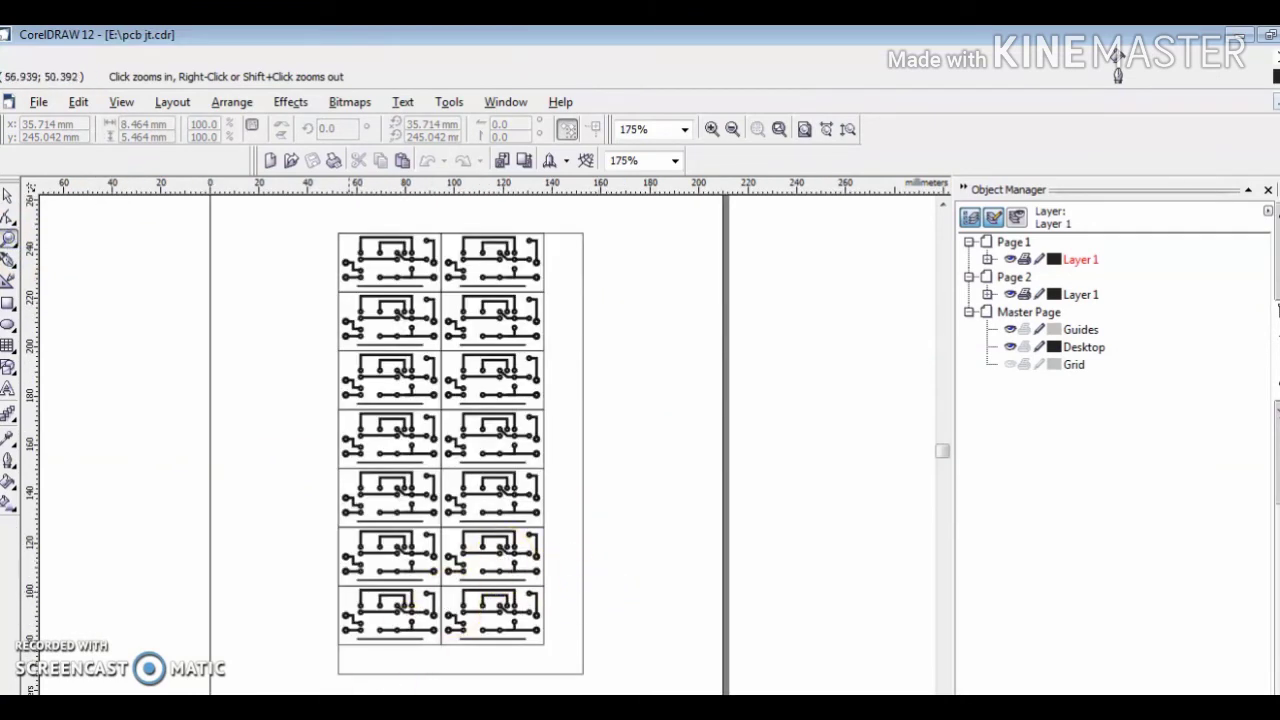
key(Page_Down)
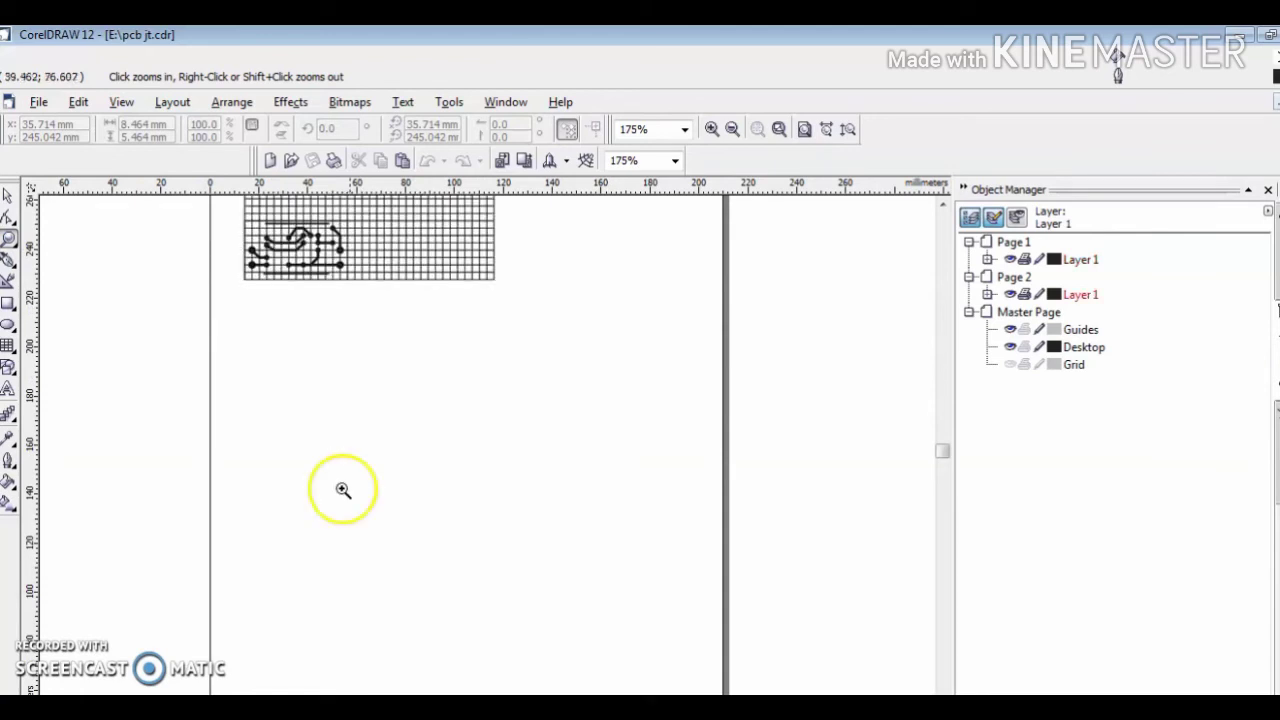
drag(199, 210, 520, 355)
drag(120, 262, 530, 498)
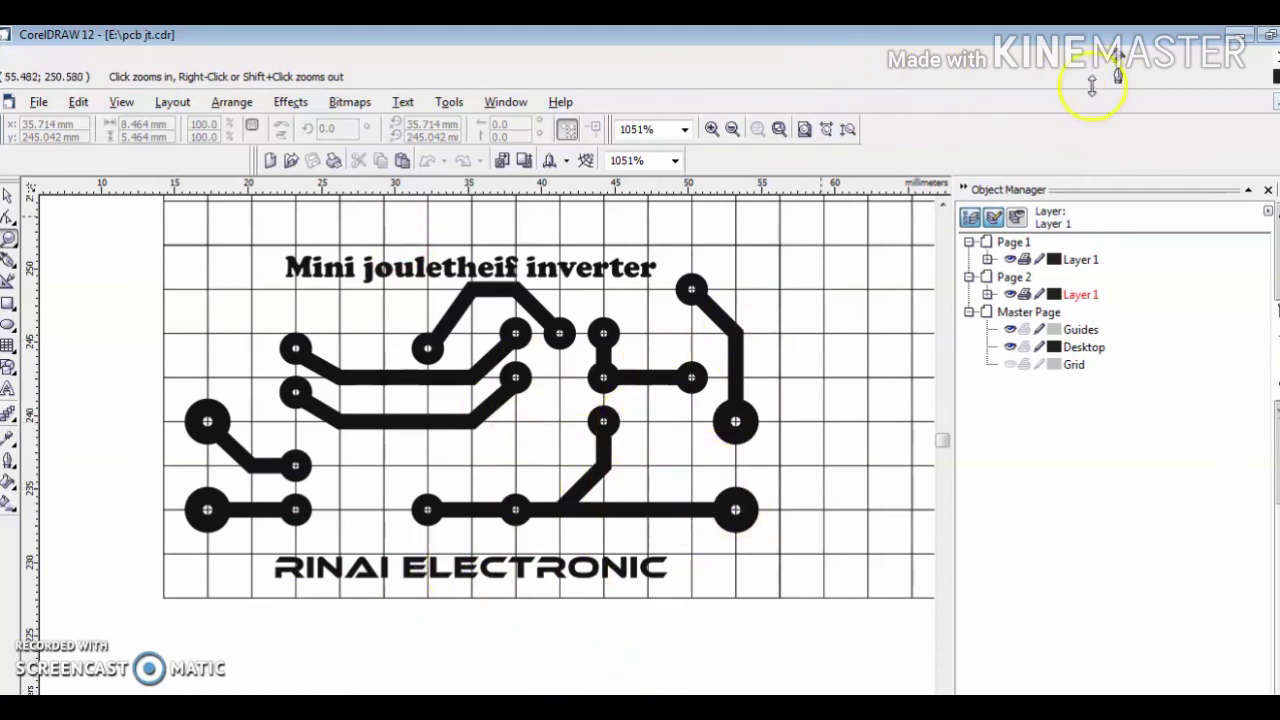
key(ctrl+Tab)
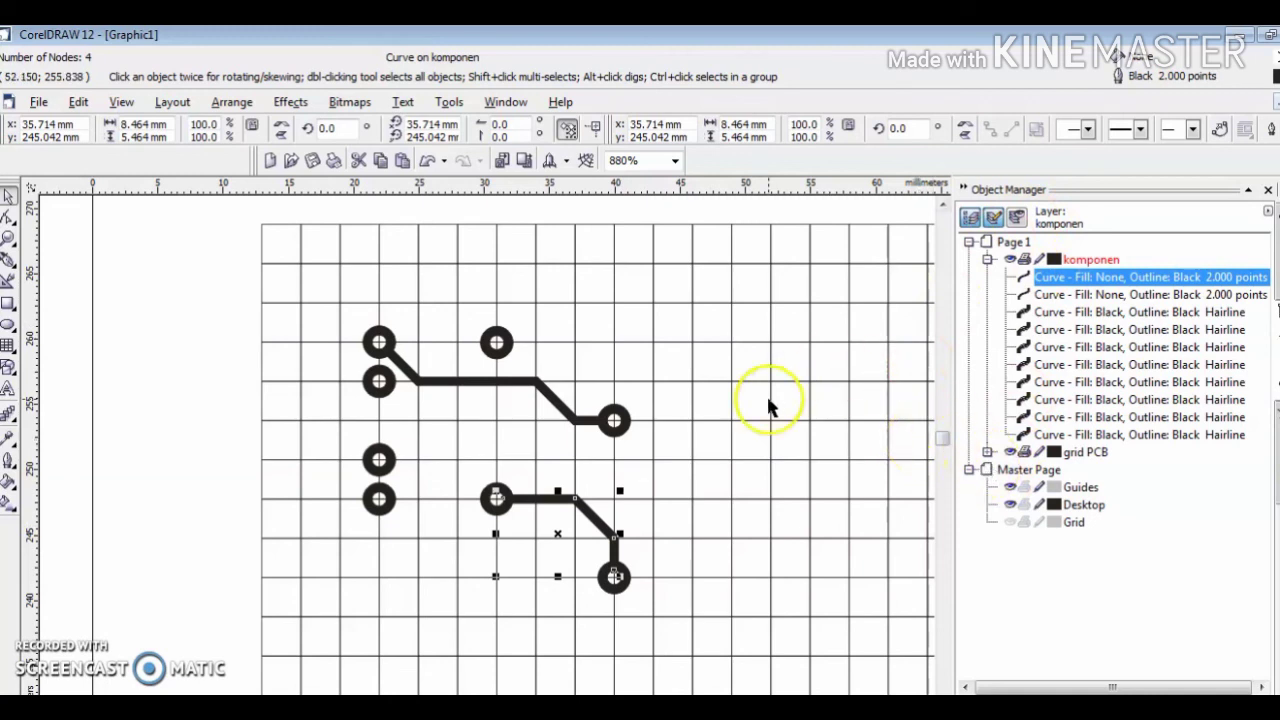
Draw a 30 x 27 mm board outline rectangle on grid points around all rings and tracks, and hide the grid PCB layer
click(1011, 452)
click(1011, 452)
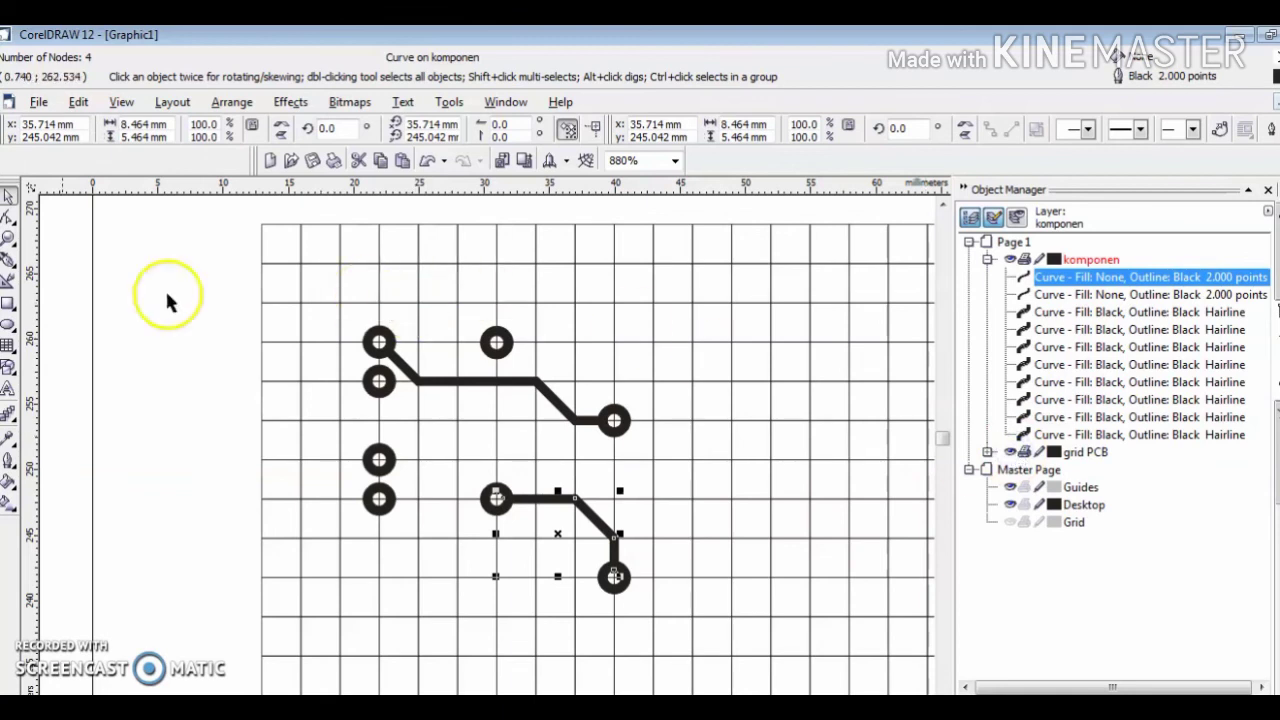
click(8, 303)
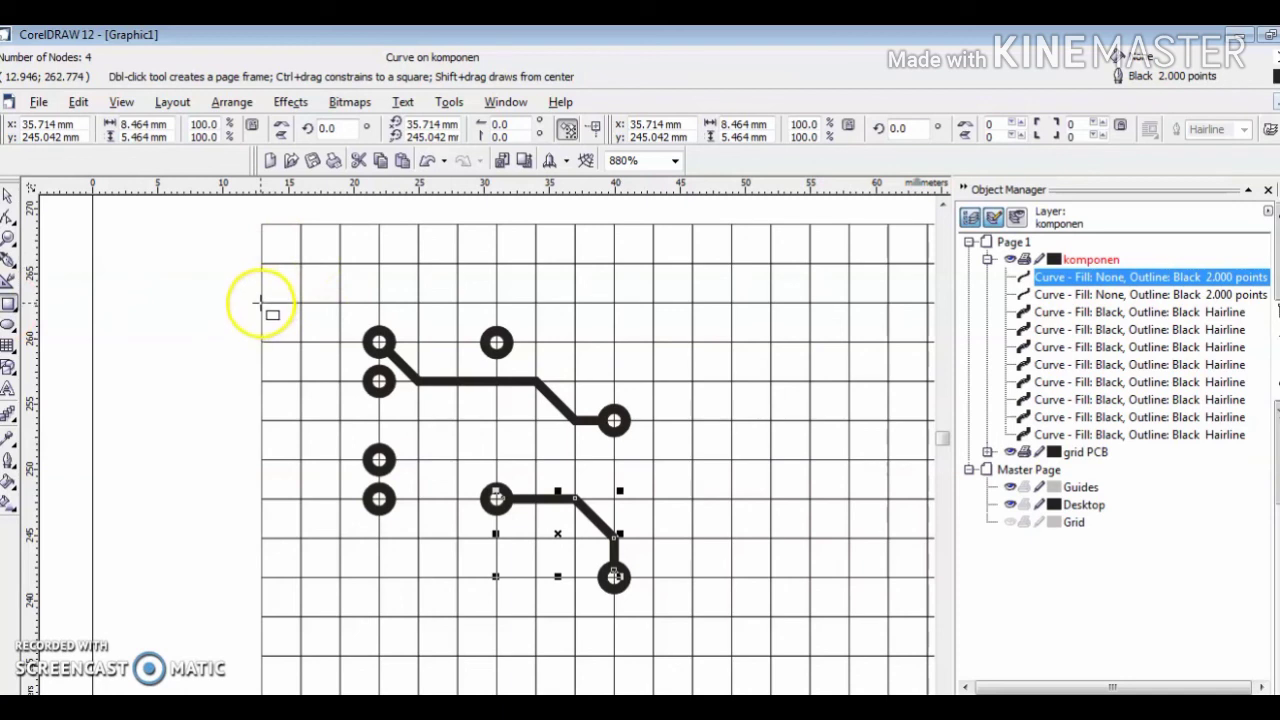
drag(259, 301, 656, 657)
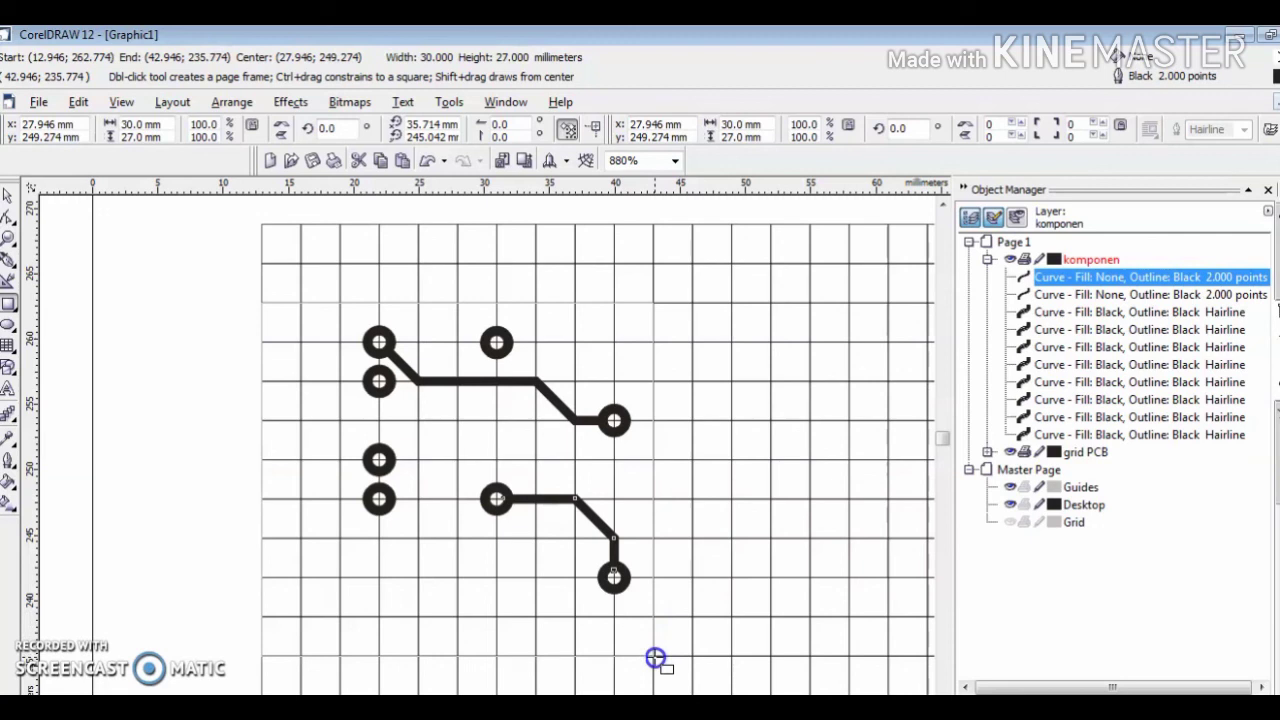
drag(655, 657, 653, 655)
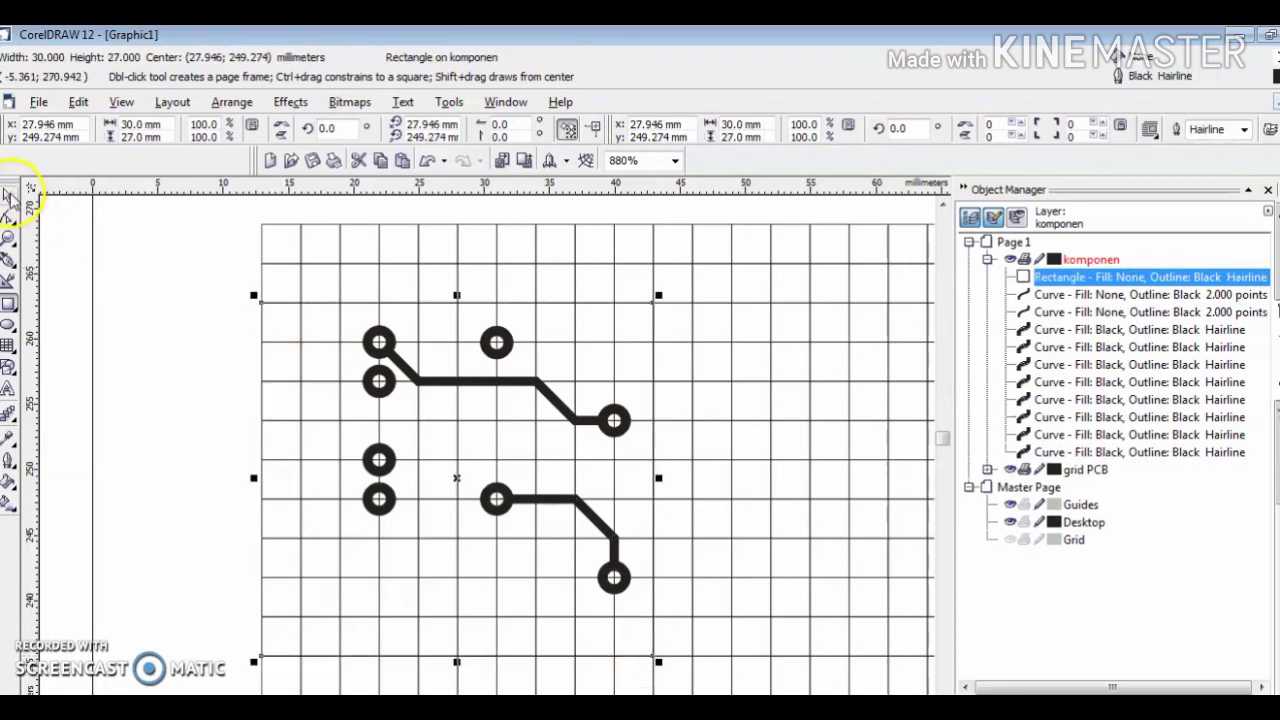
click(10, 195)
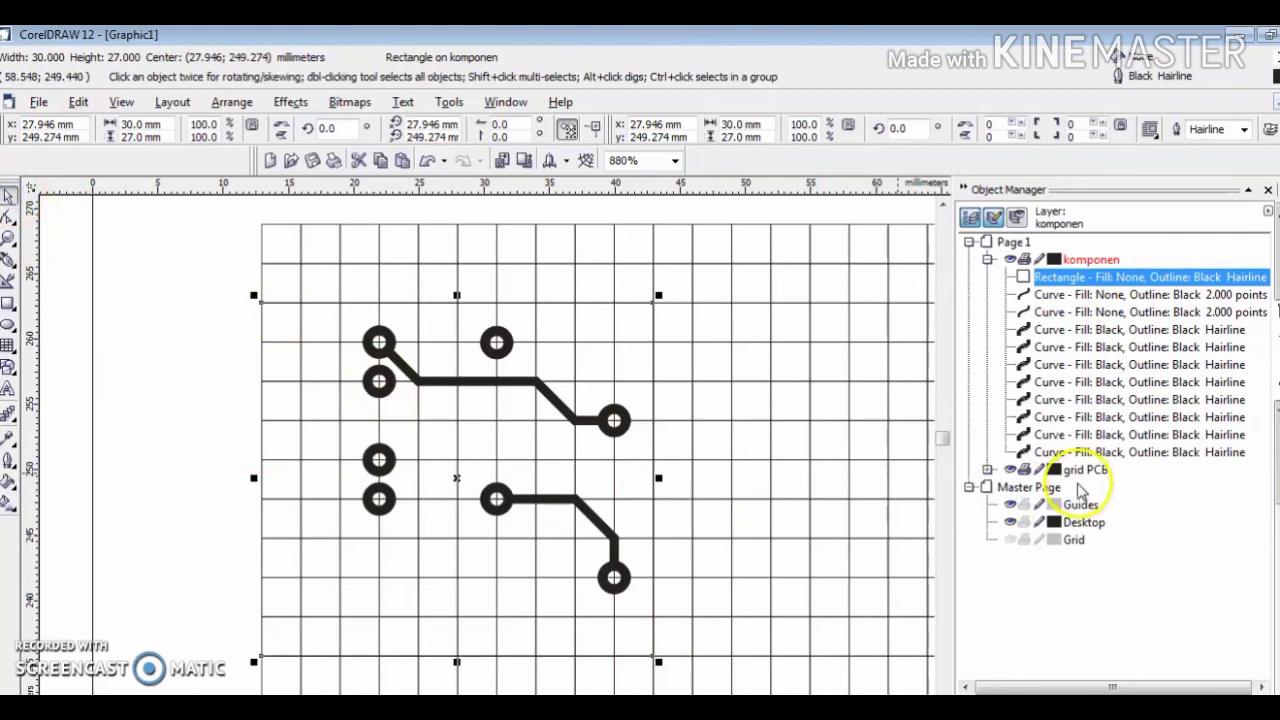
click(1010, 470)
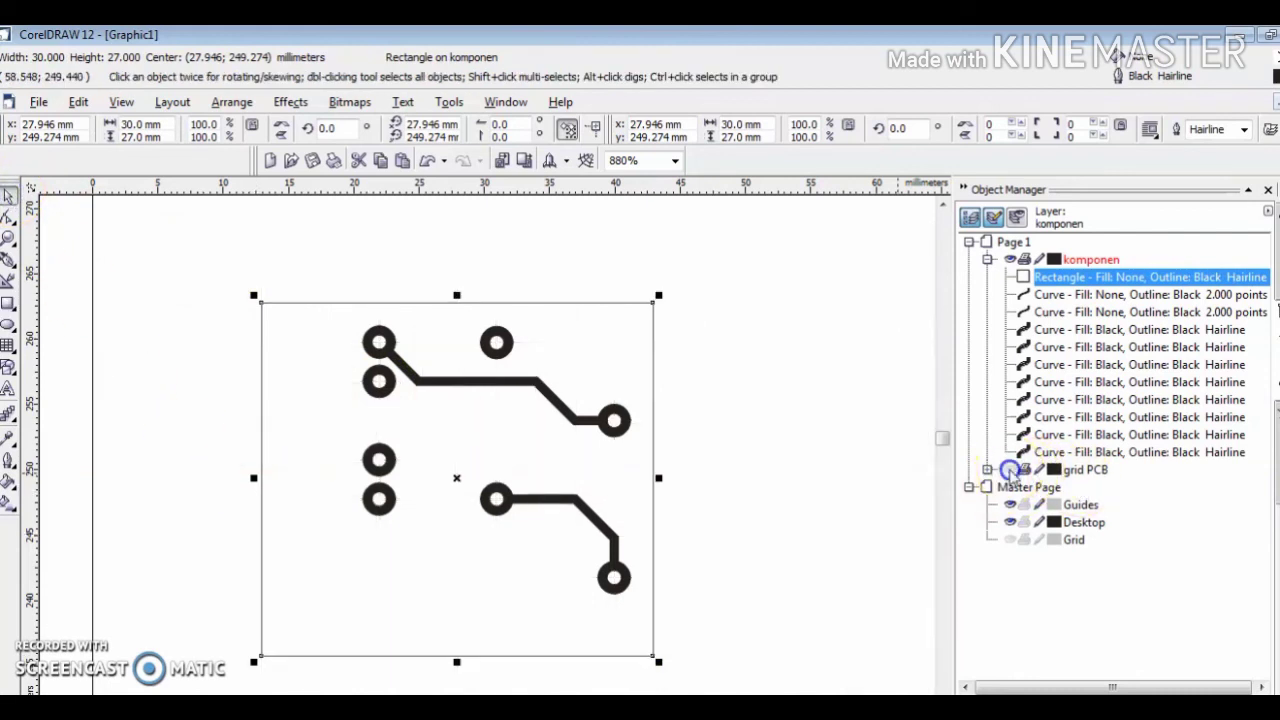